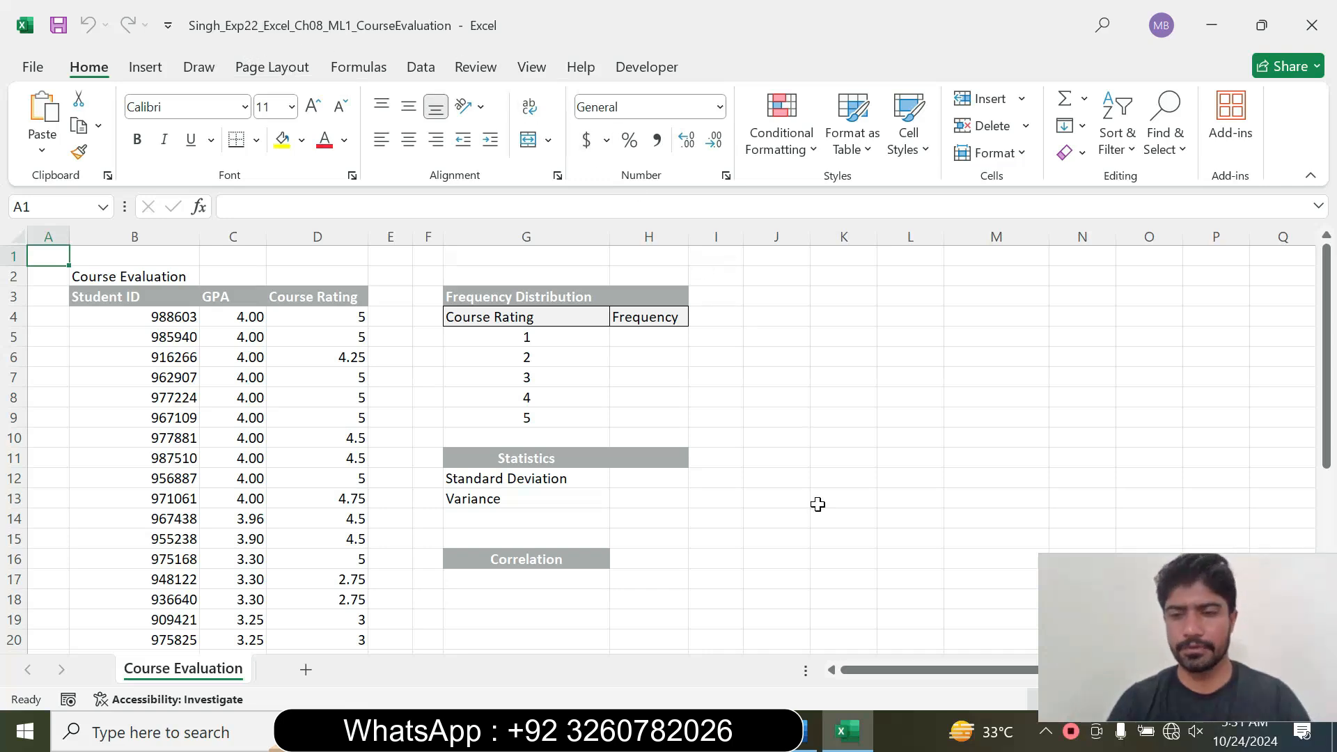
Switch to the Word instructions document and read the project title, description and the first steps to perform
click(808, 732)
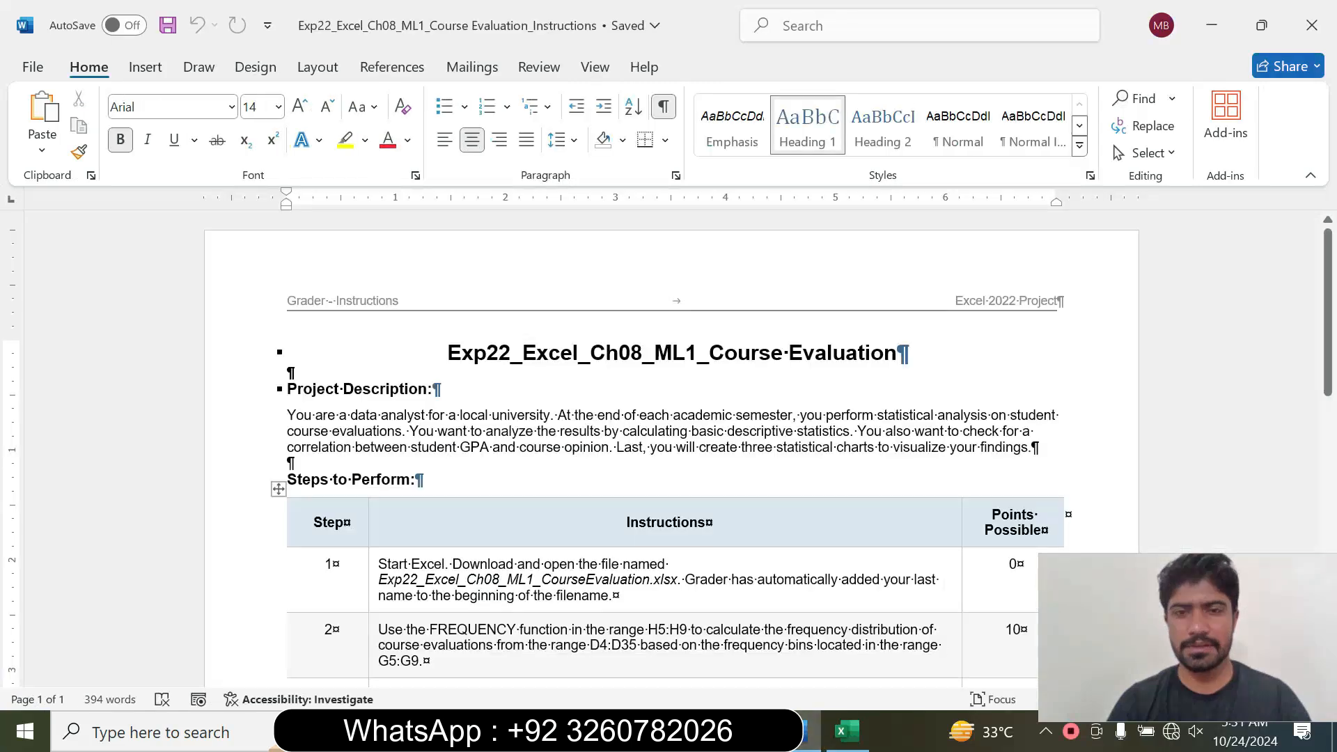
drag(447, 352, 909, 353)
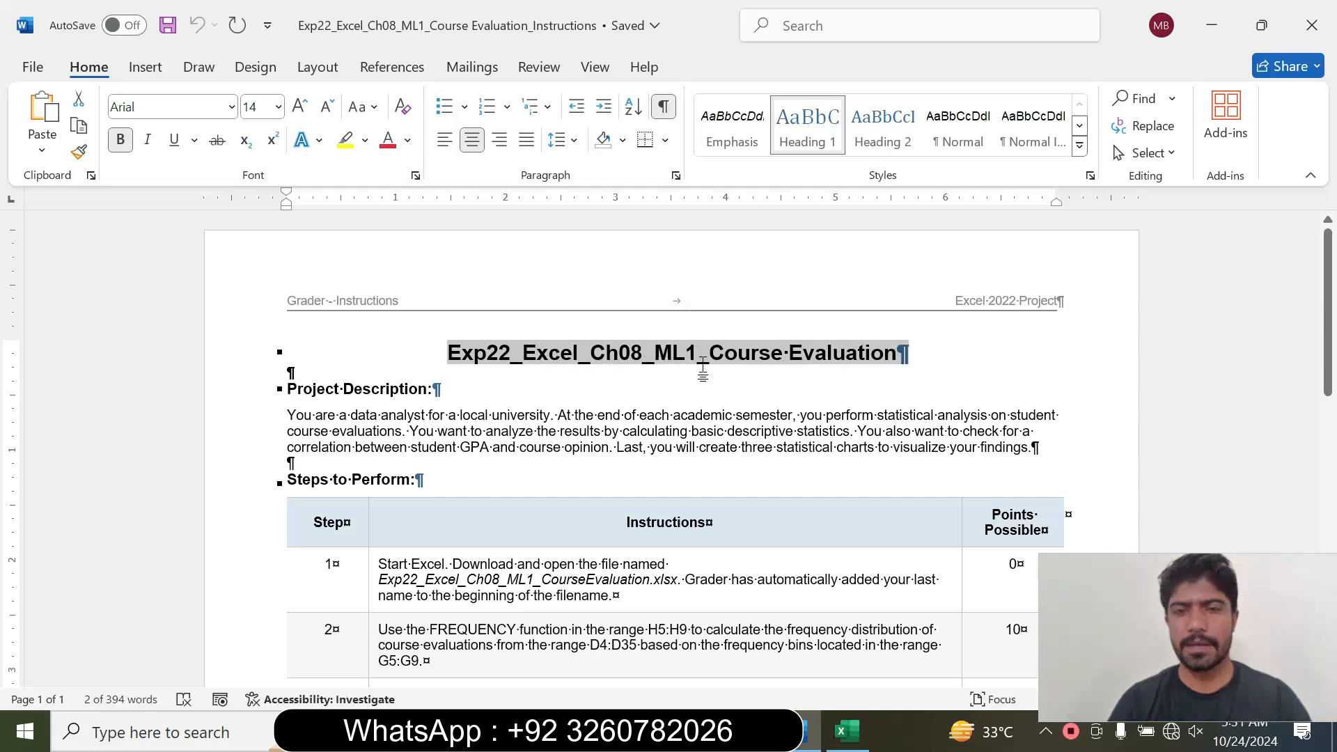
click(797, 415)
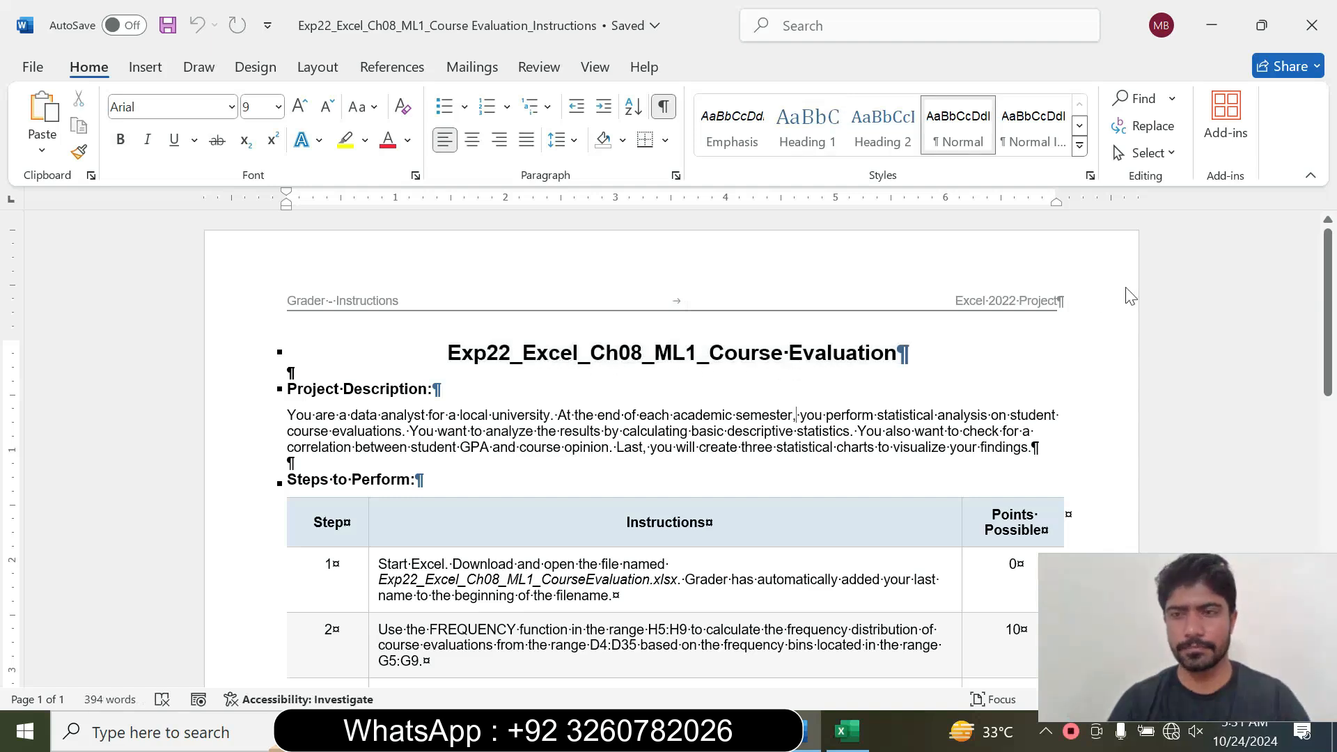
scroll(3, 336, down, 1)
scroll(3, 336, down, 1)
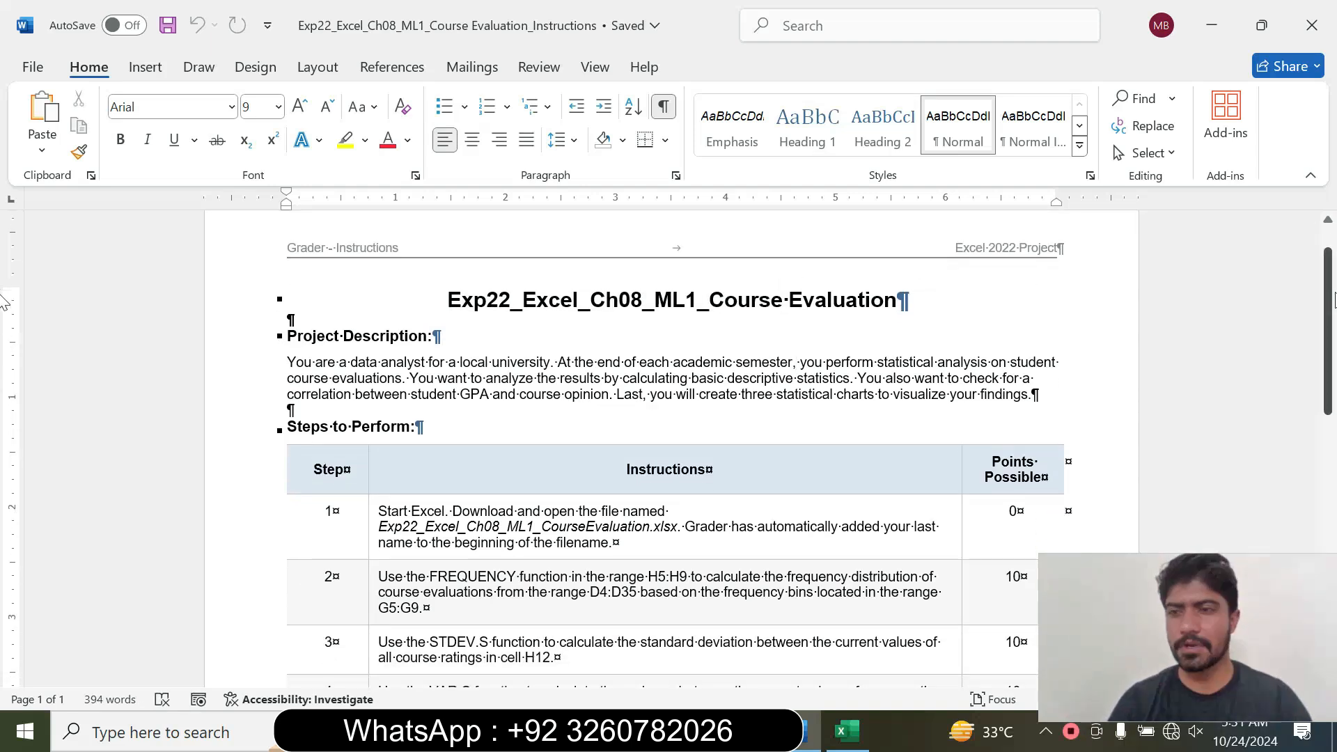
scroll(1332, 340, down, 2)
scroll(1332, 340, down, 1)
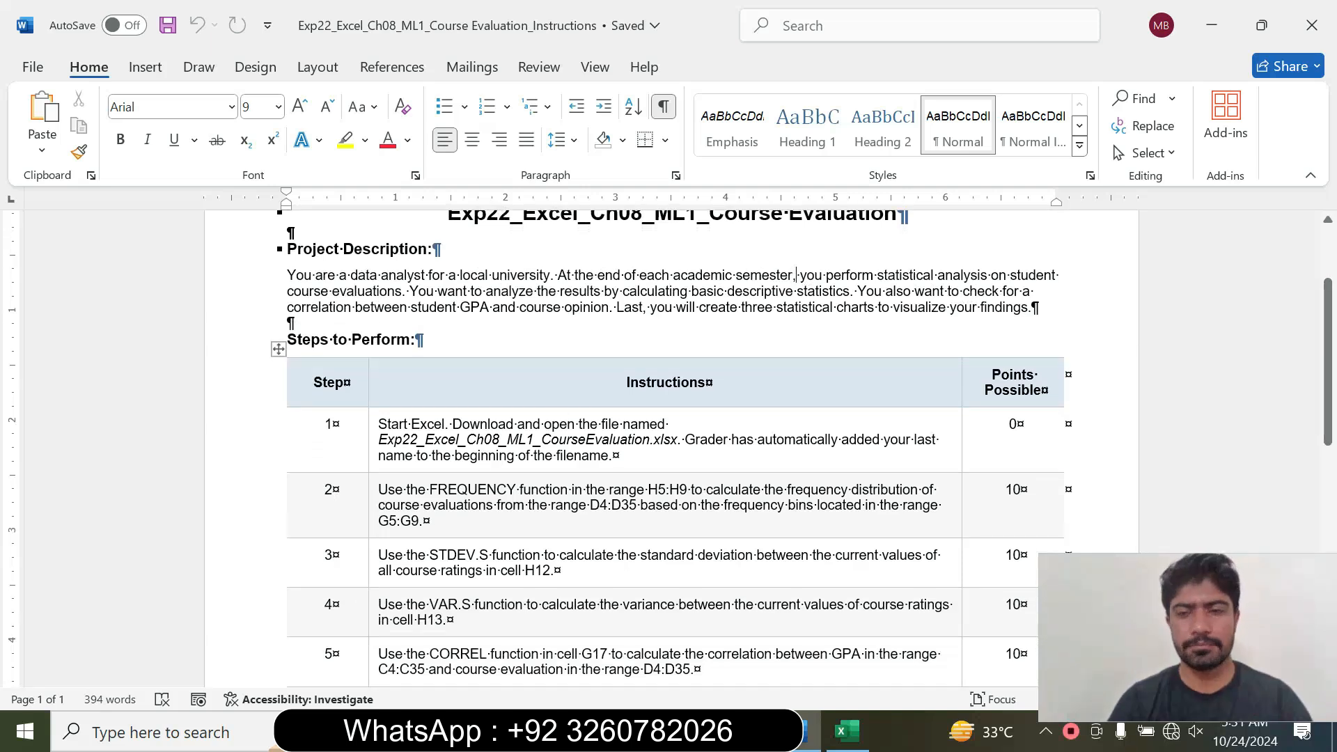
scroll(1331, 377, down, 1)
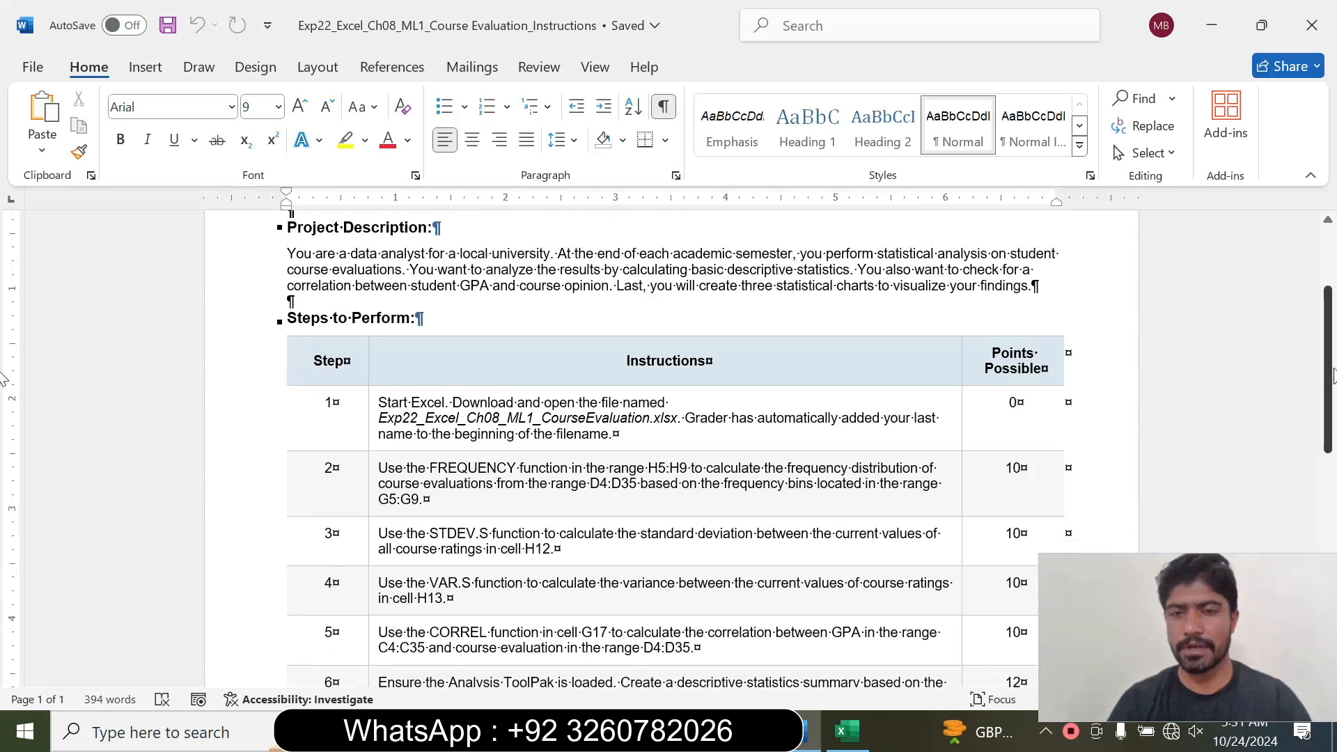
scroll(1332, 376, down, 1)
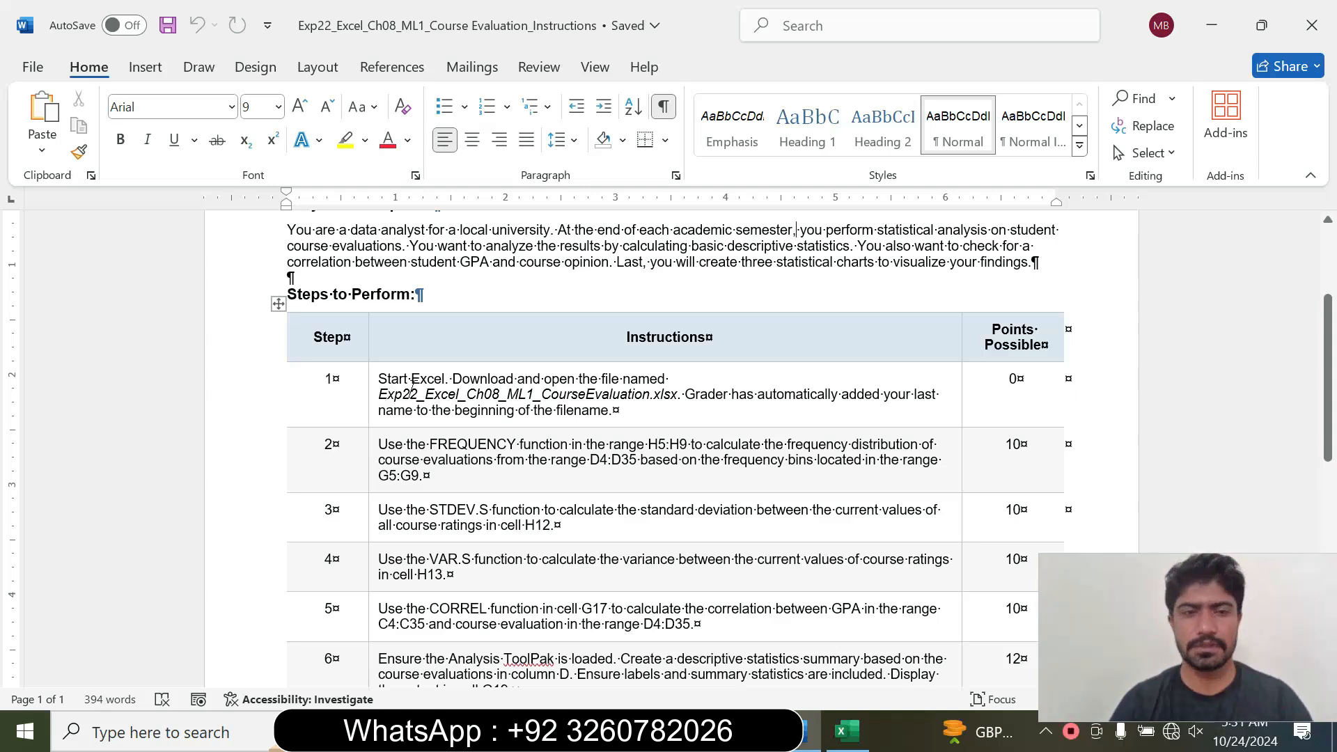
Enlarge the step 1 instruction text to 12 pt, highlight it yellow, and check that the Course Evaluation workbook is open in Excel
click(370, 398)
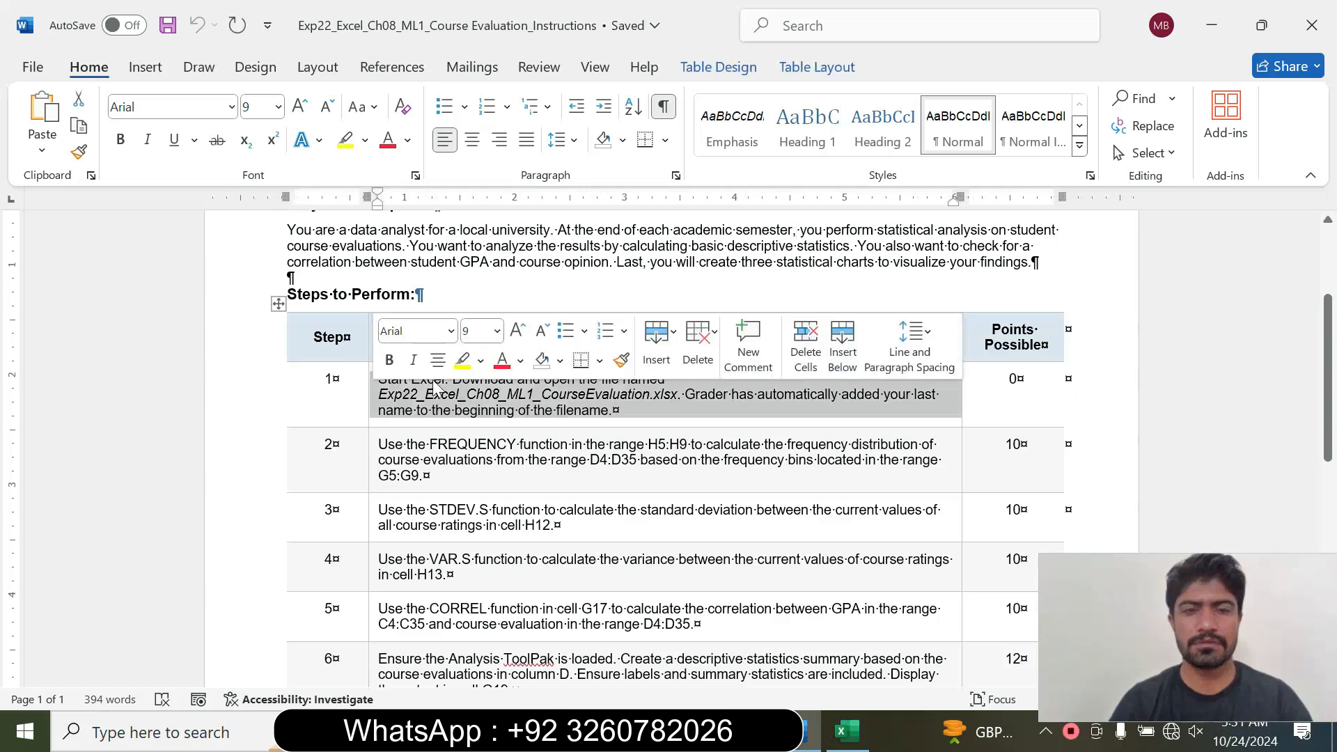
click(498, 331)
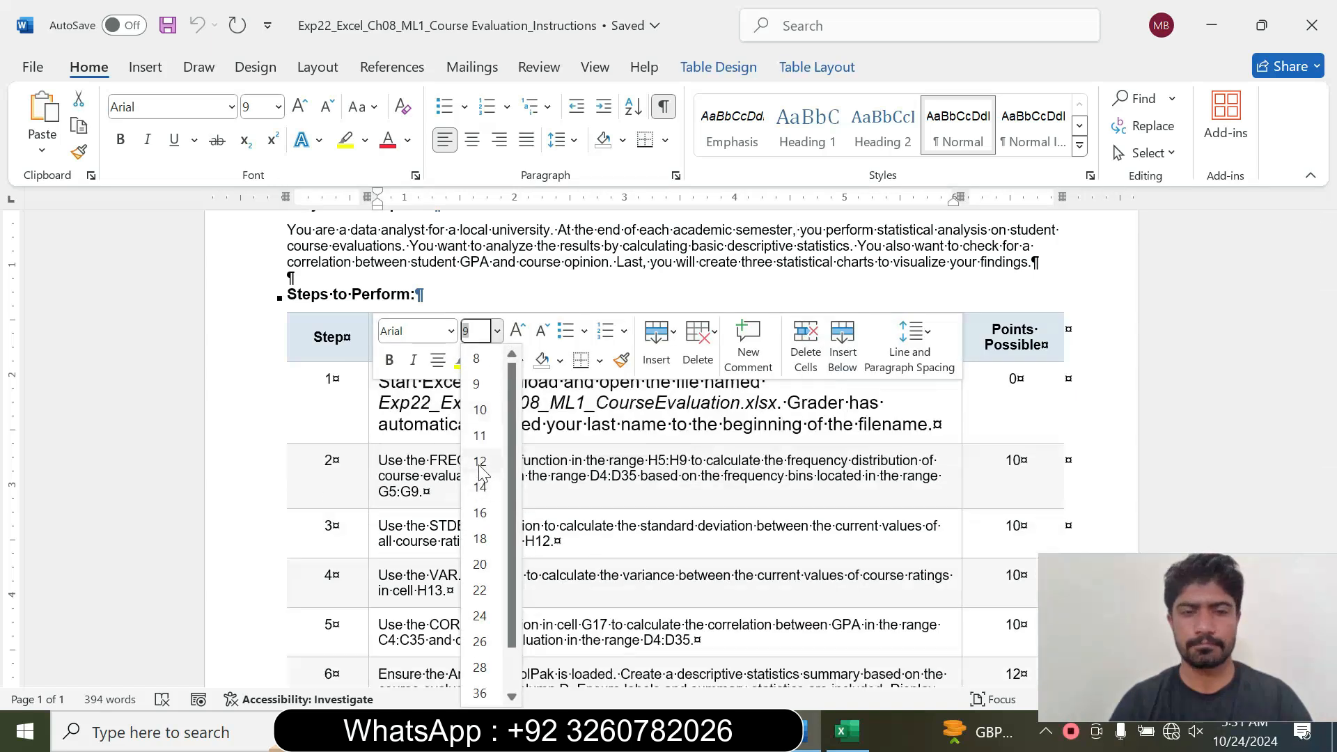
click(479, 461)
click(933, 425)
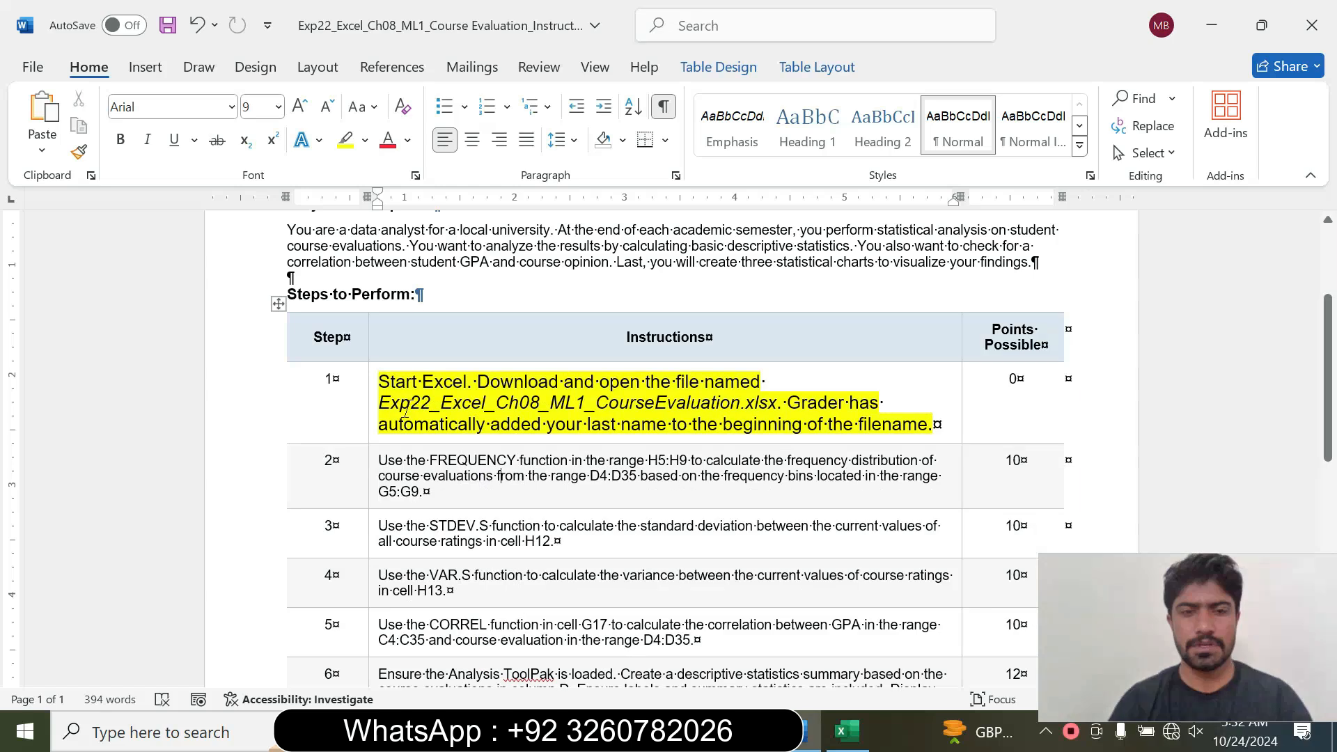
drag(379, 381, 930, 425)
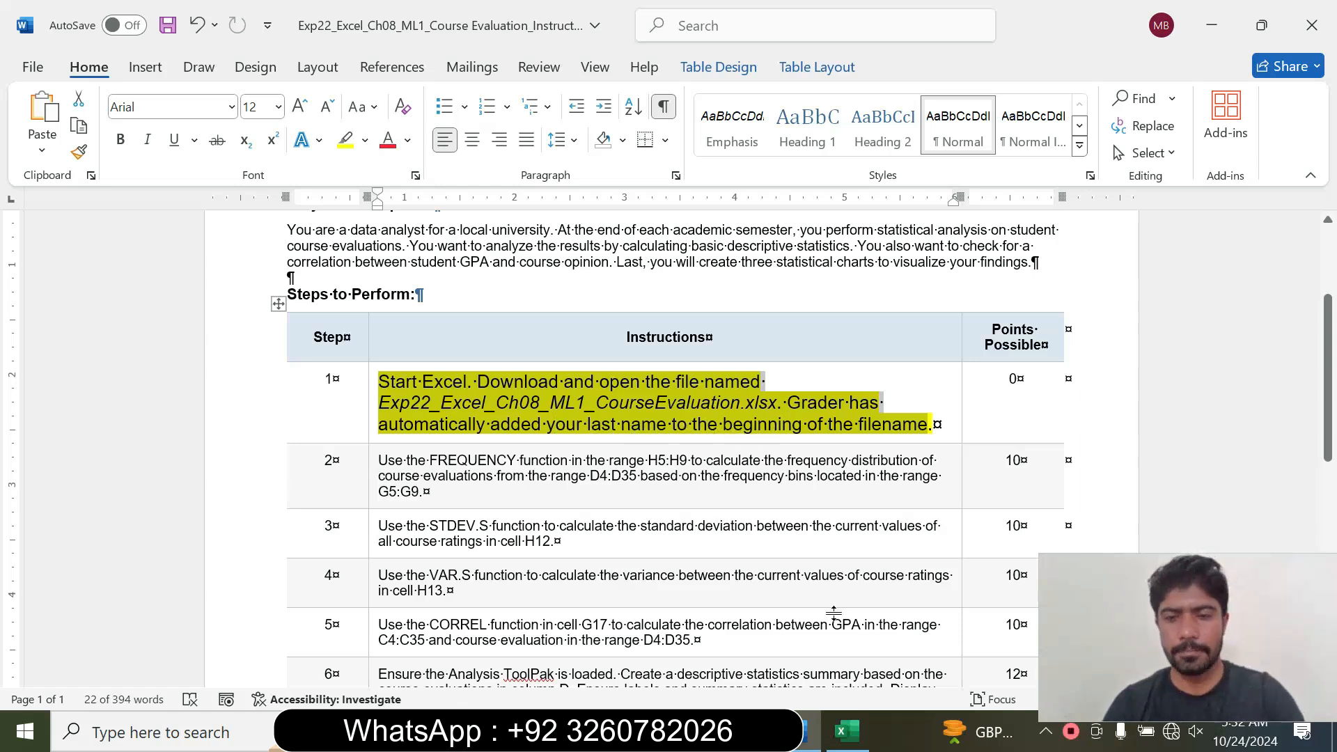
click(847, 732)
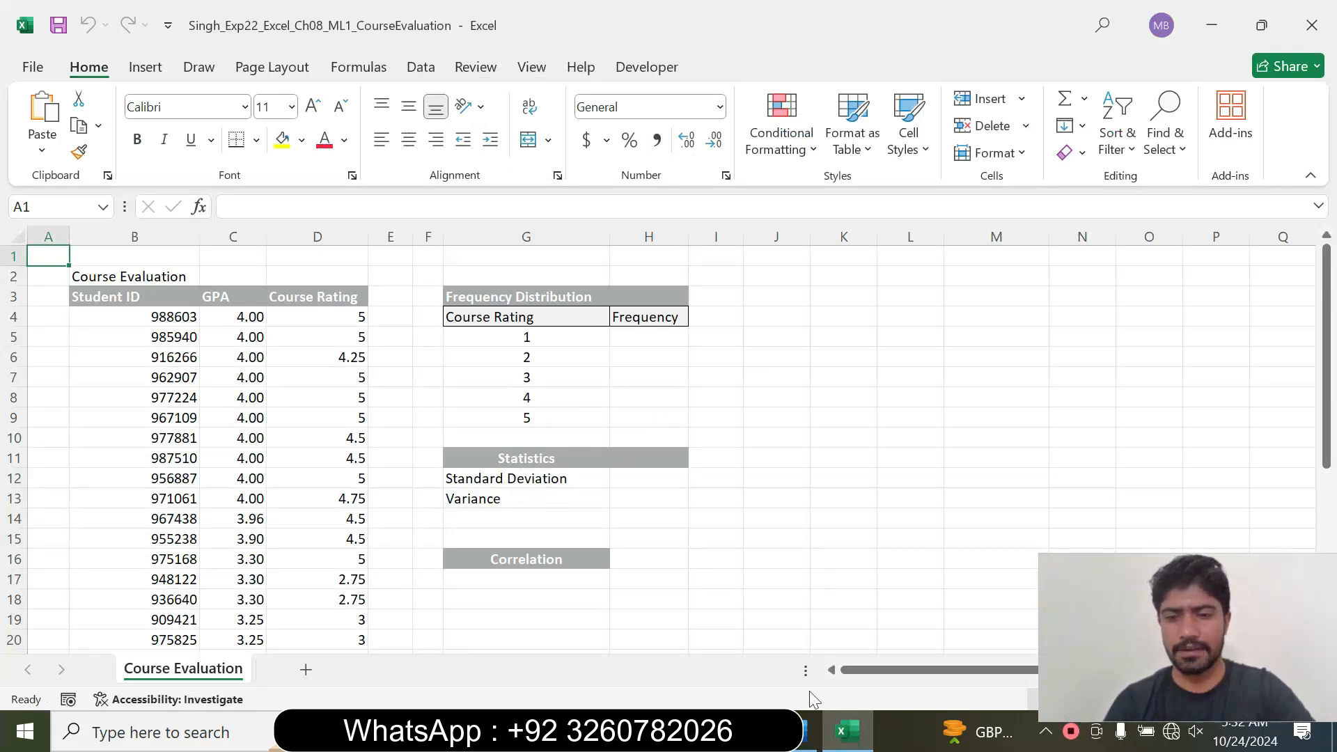
click(807, 732)
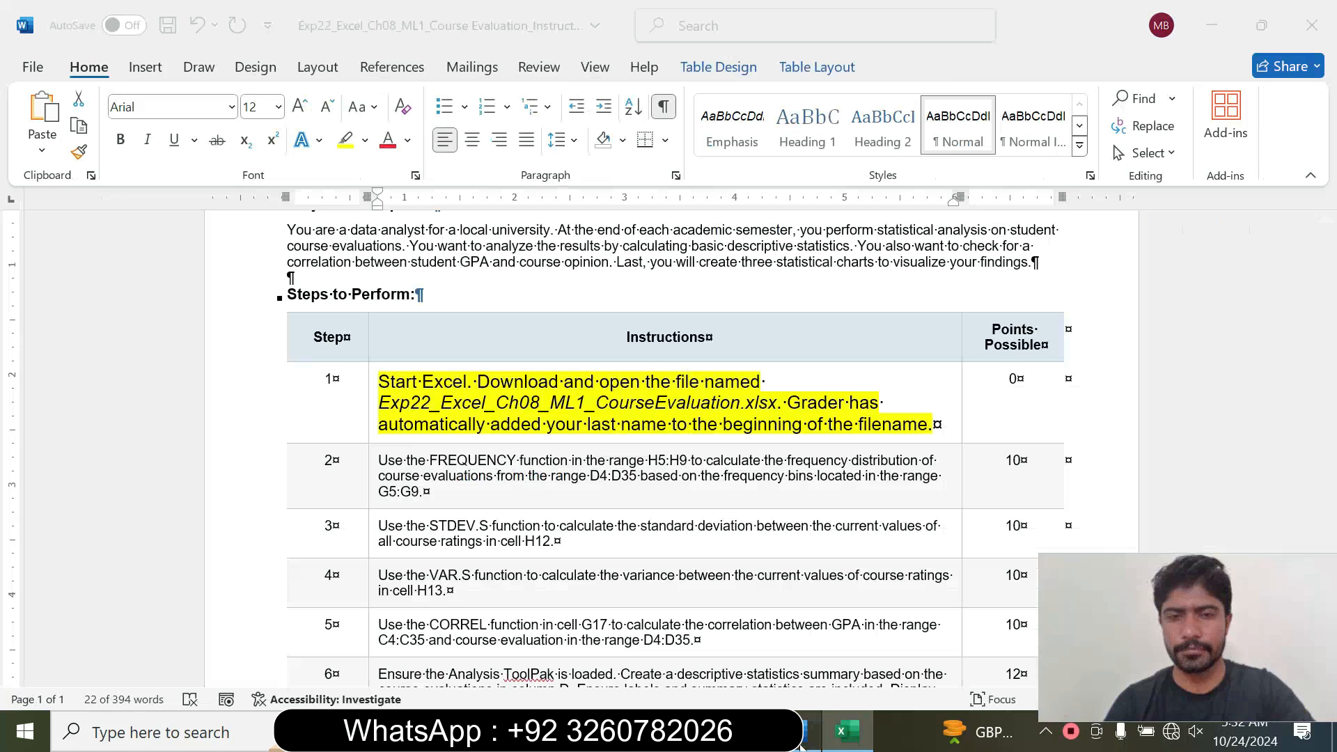
Set the step 1 instruction text to 9 pt and remove its highlight colour
click(370, 404)
click(498, 336)
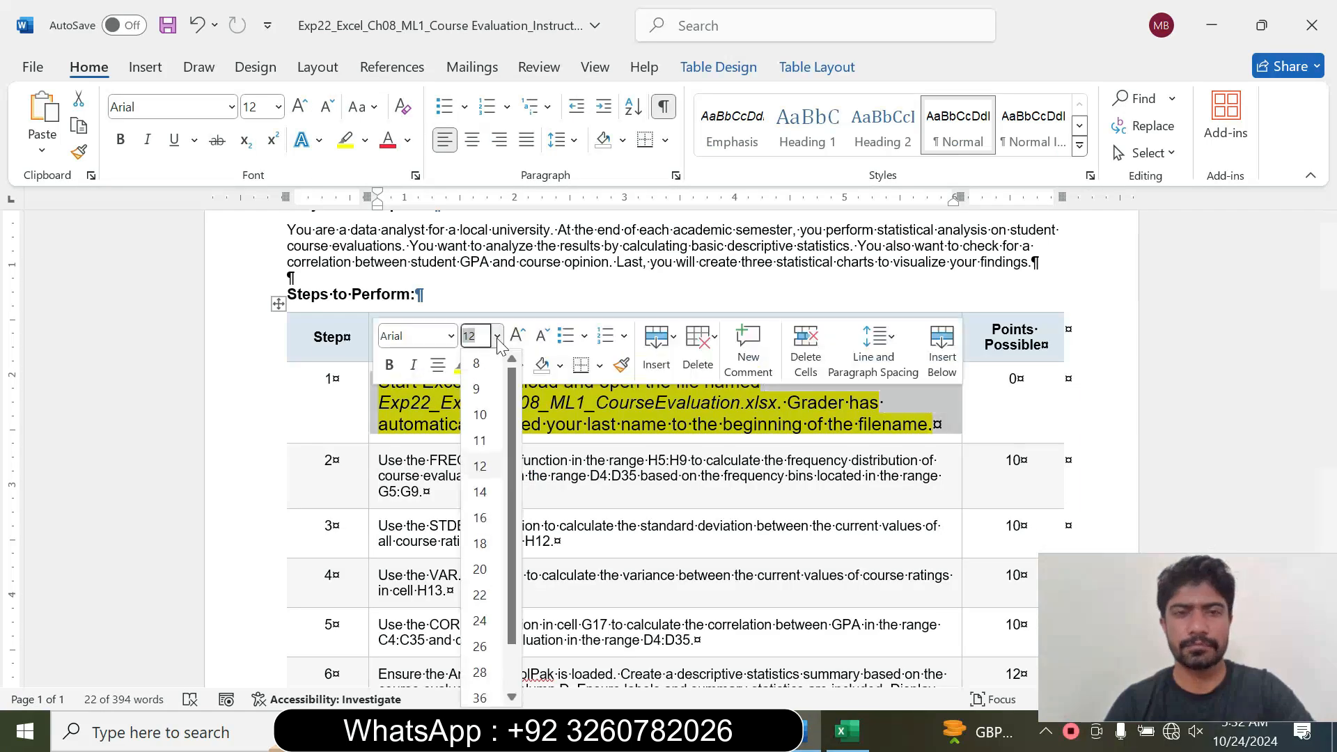
click(476, 388)
click(480, 366)
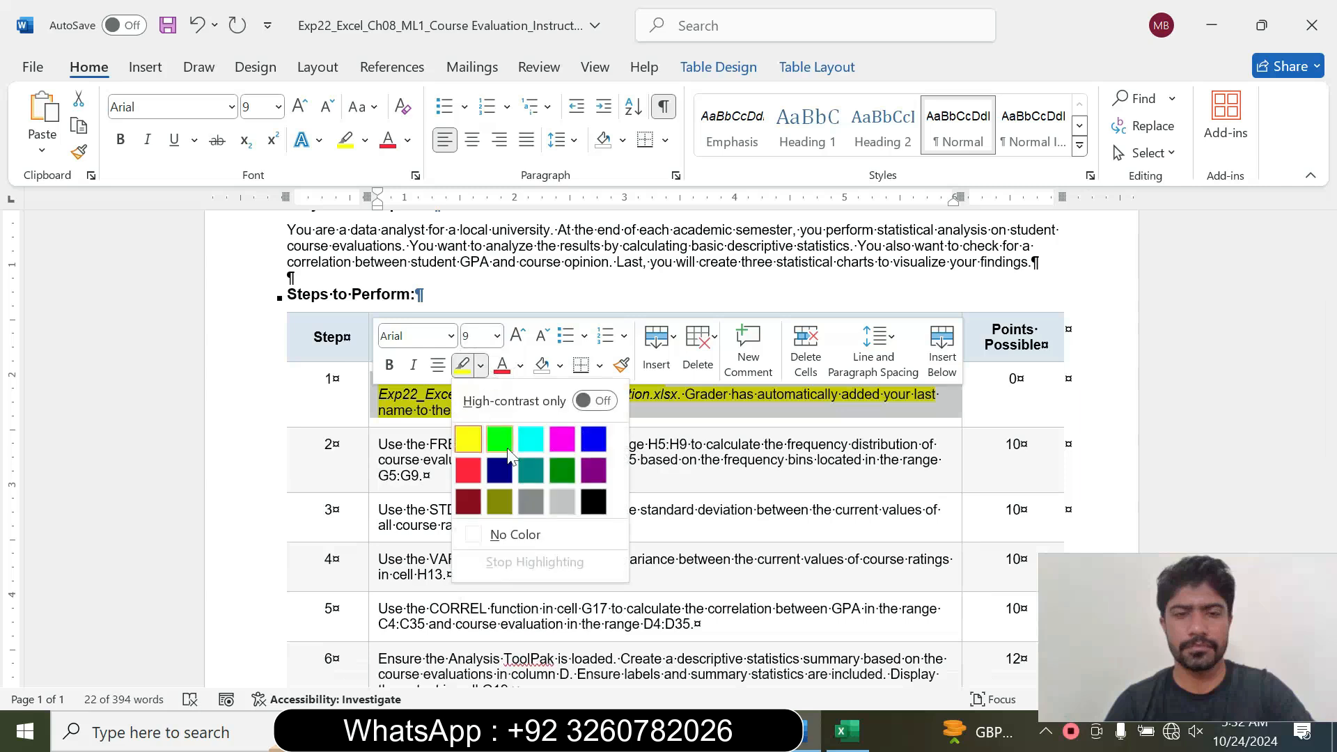
click(515, 534)
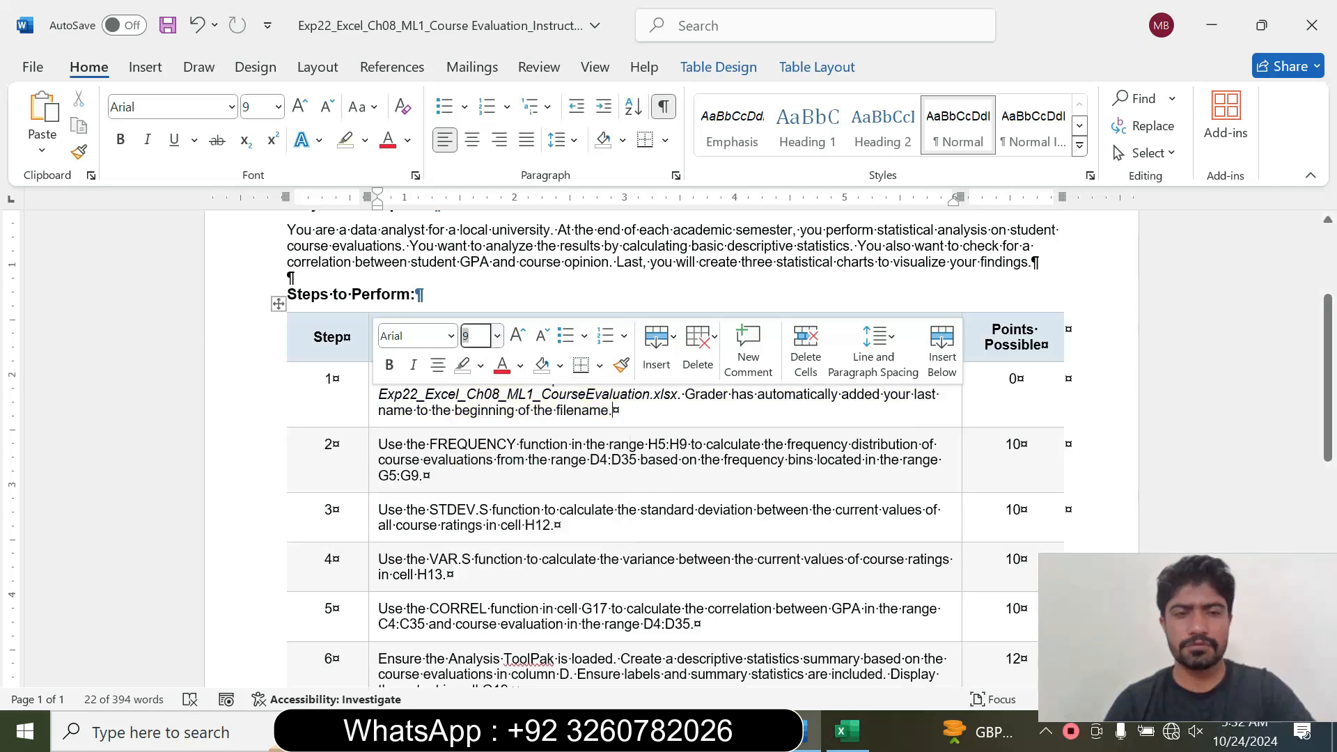
Set the step 2 instruction about the FREQUENCY function to 16 pt and highlight it turquoise for reading
click(374, 481)
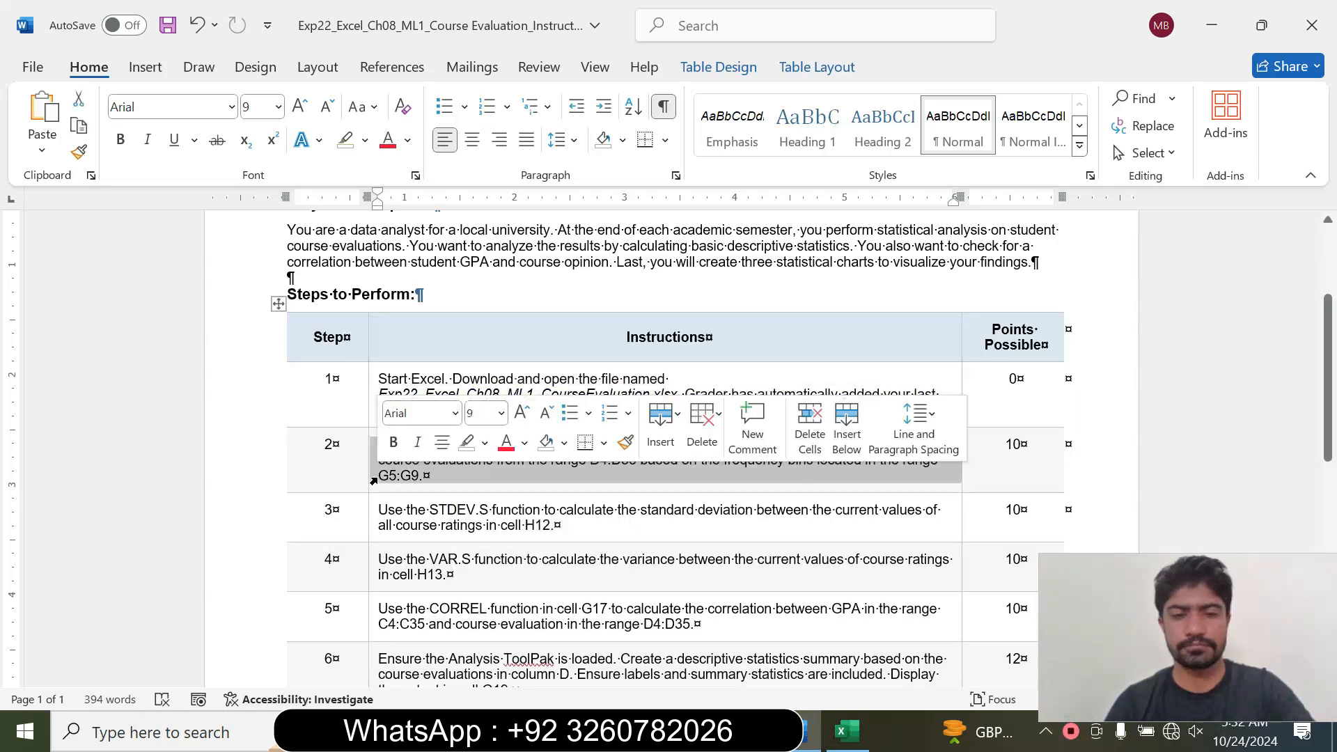
click(501, 413)
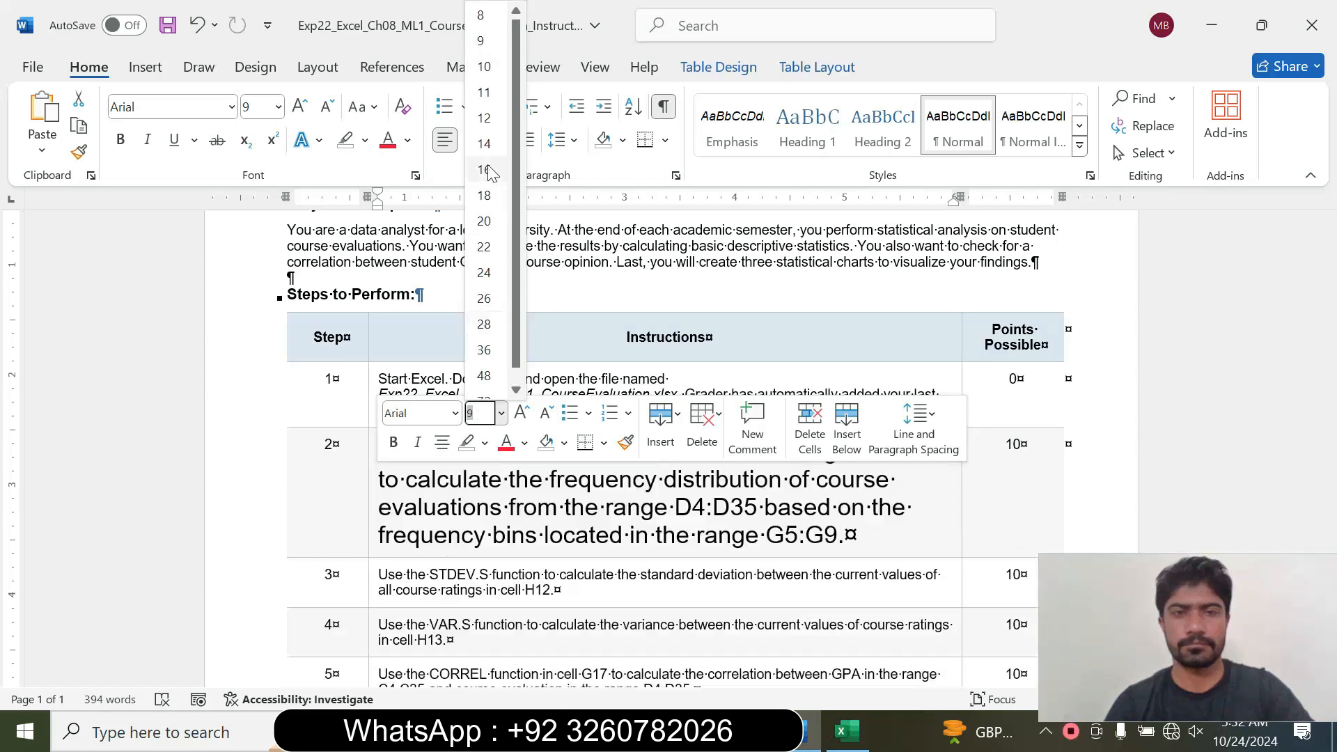
click(490, 170)
click(365, 140)
click(414, 212)
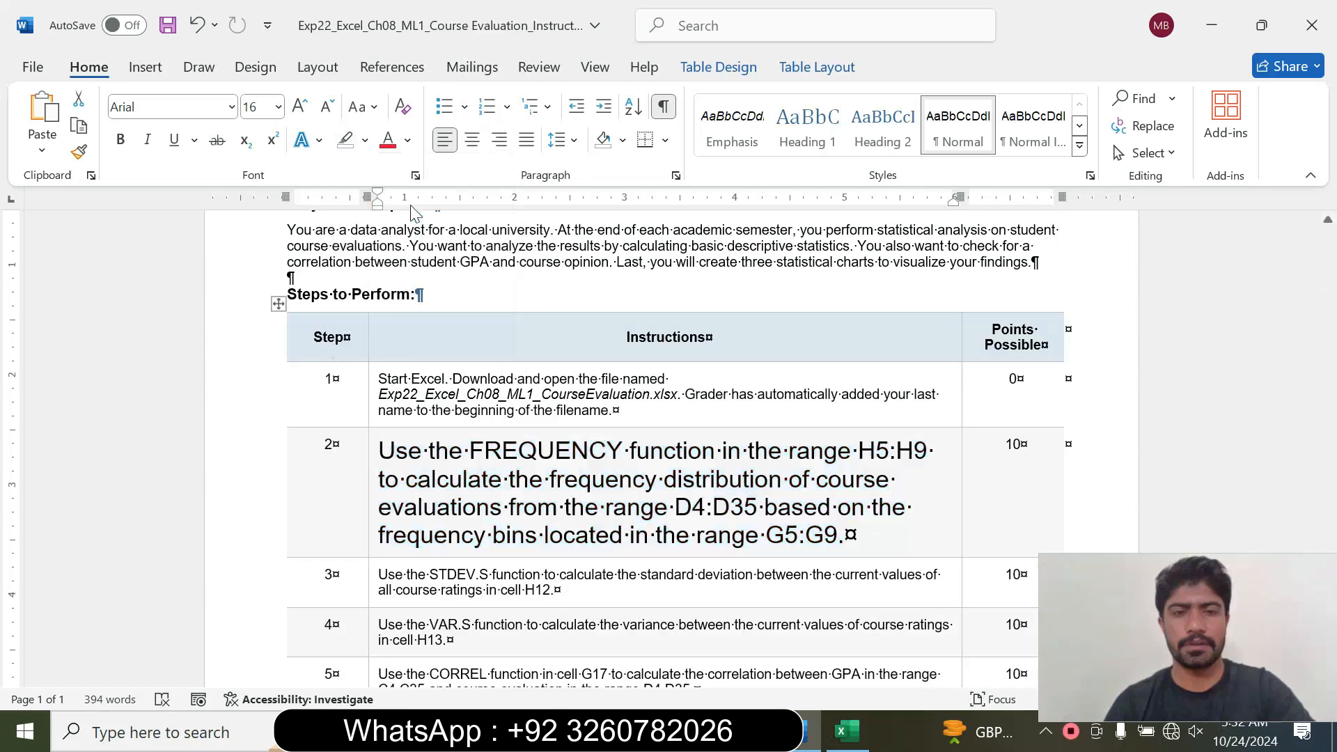
drag(379, 451, 816, 517)
mouse_move(1169, 621)
mouse_down()
mouse_move(1185, 575)
mouse_move(1190, 614)
mouse_up()
click(475, 476)
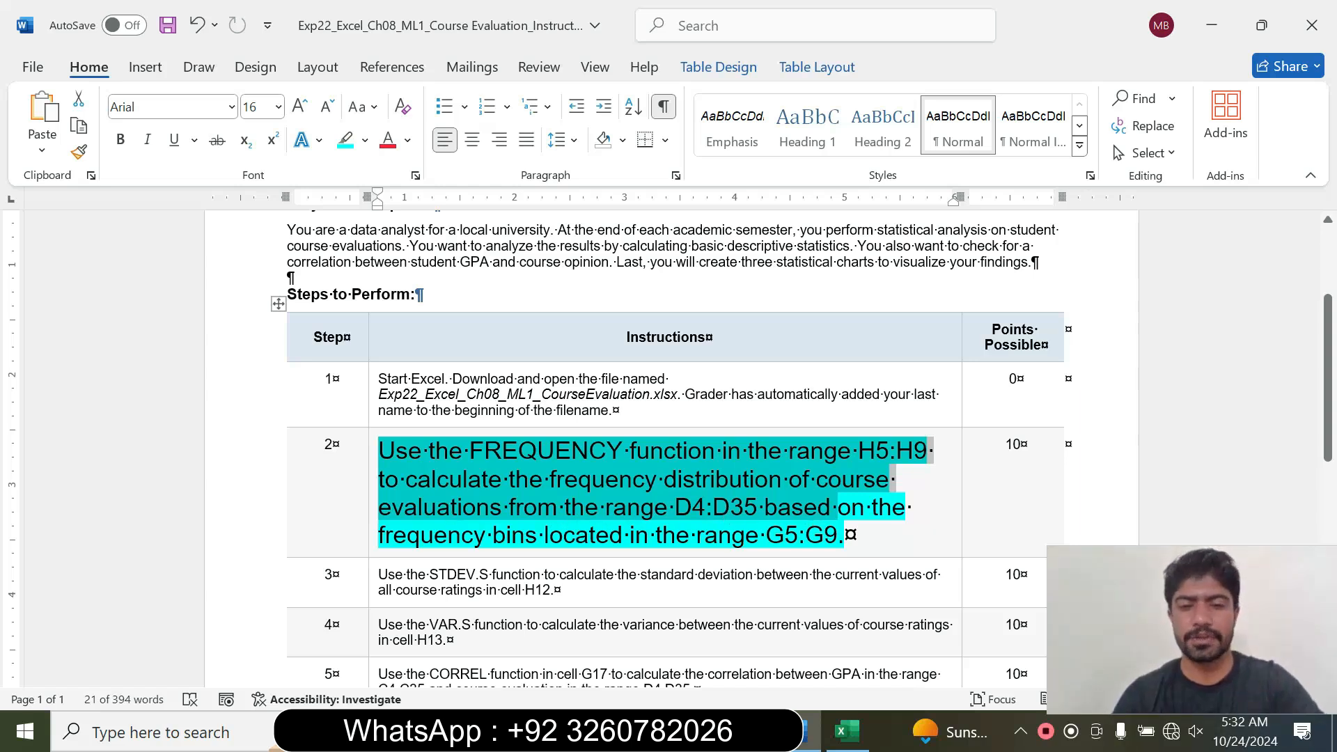
drag(765, 535, 839, 536)
click(571, 508)
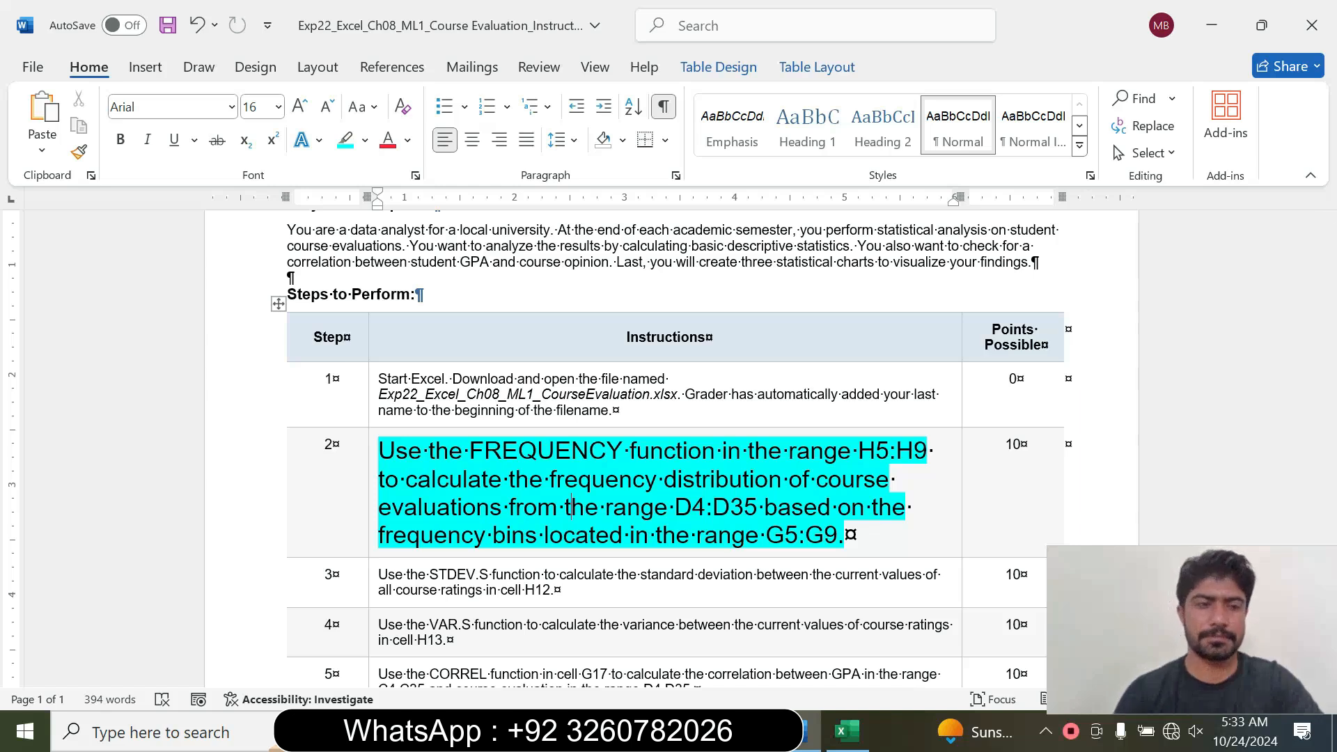
Switch to the Excel workbook and start a FREQUENCY formula in cell H5, checking the ranges in the Word instructions
mouse_move(846, 731)
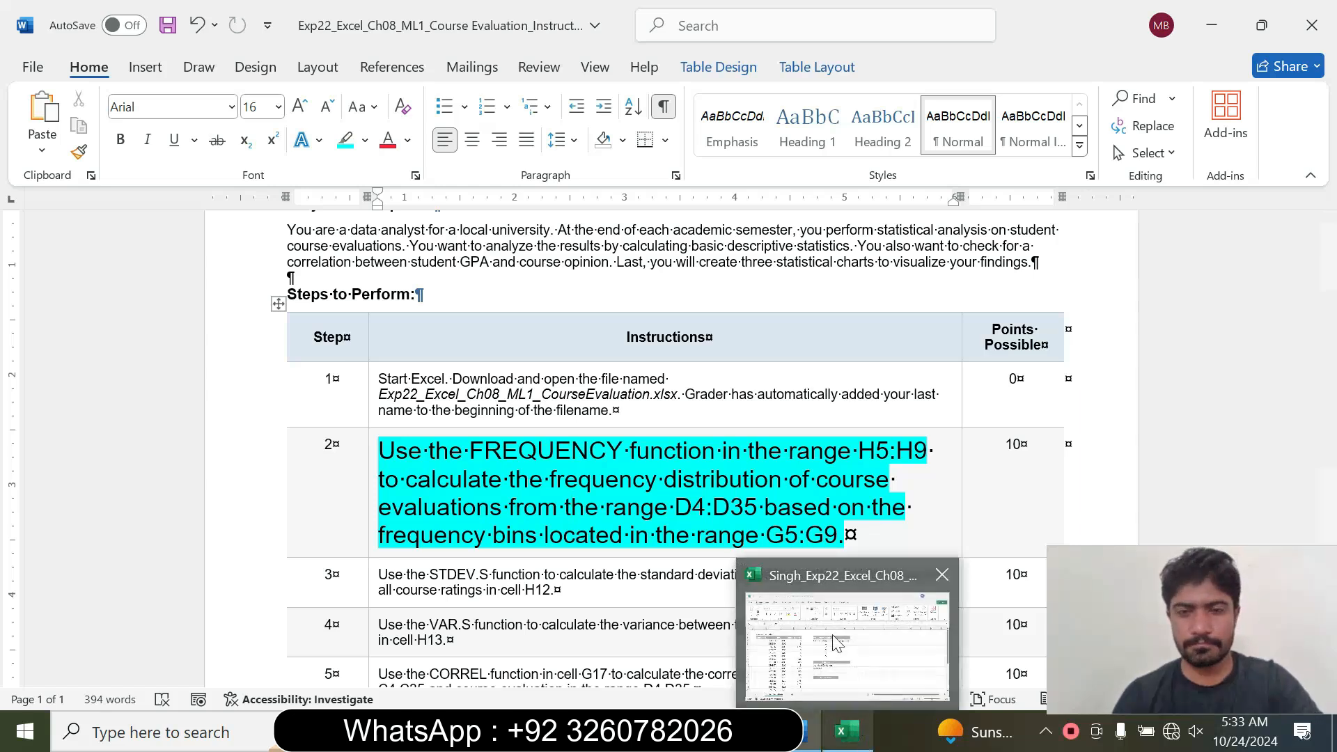
click(838, 643)
click(635, 332)
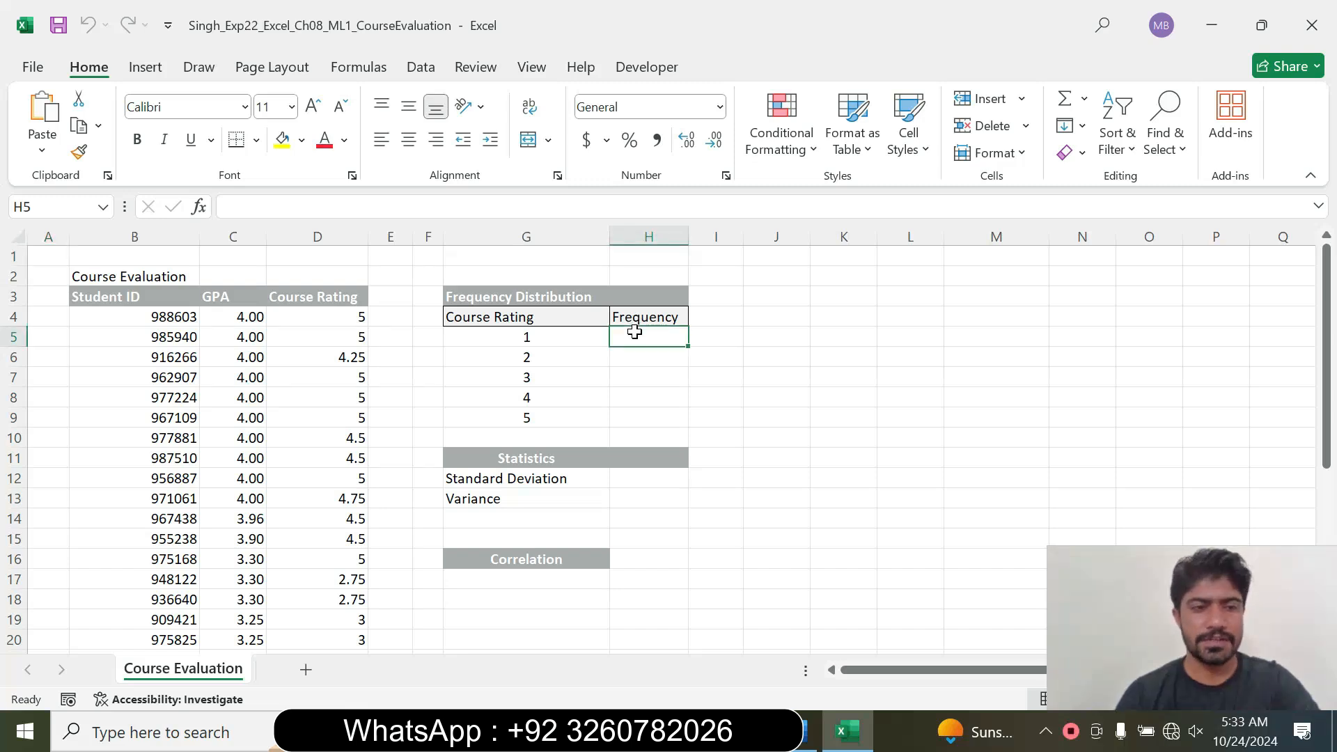
text(=)
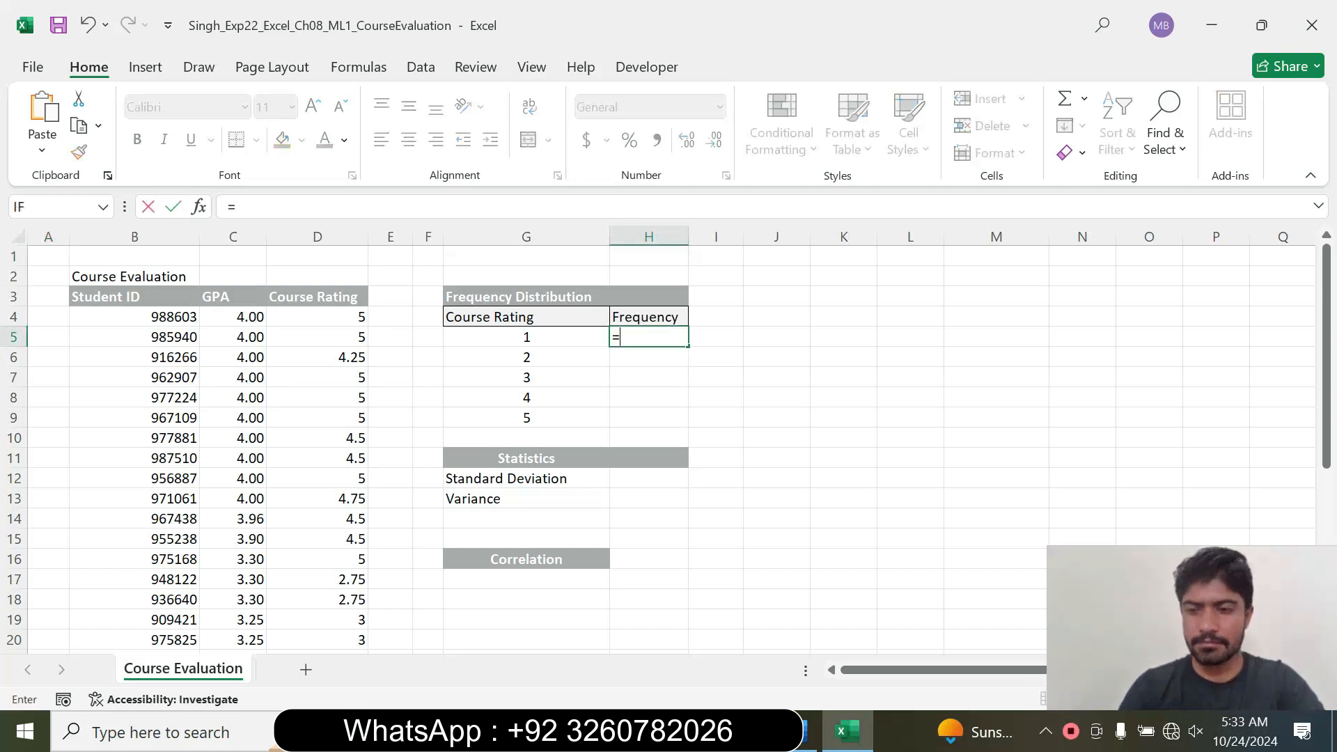
text(fr)
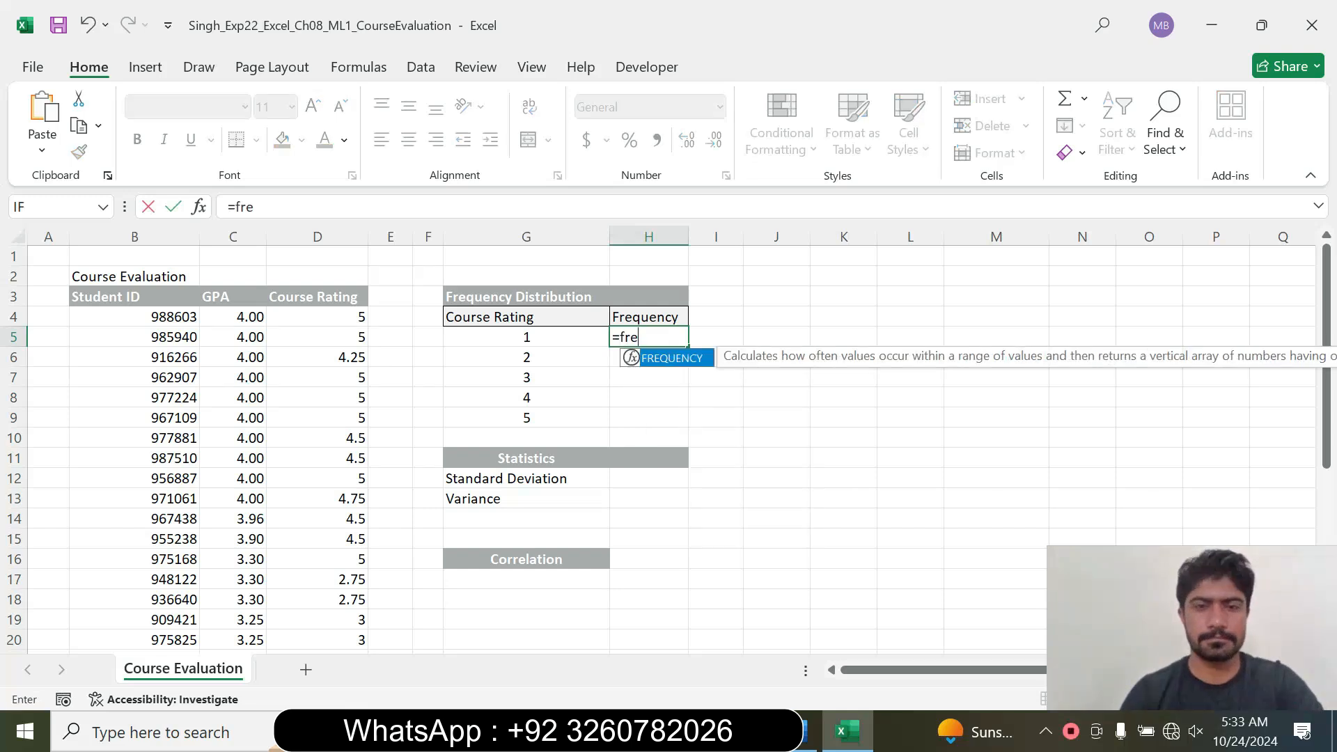
text(e)
double_click(661, 358)
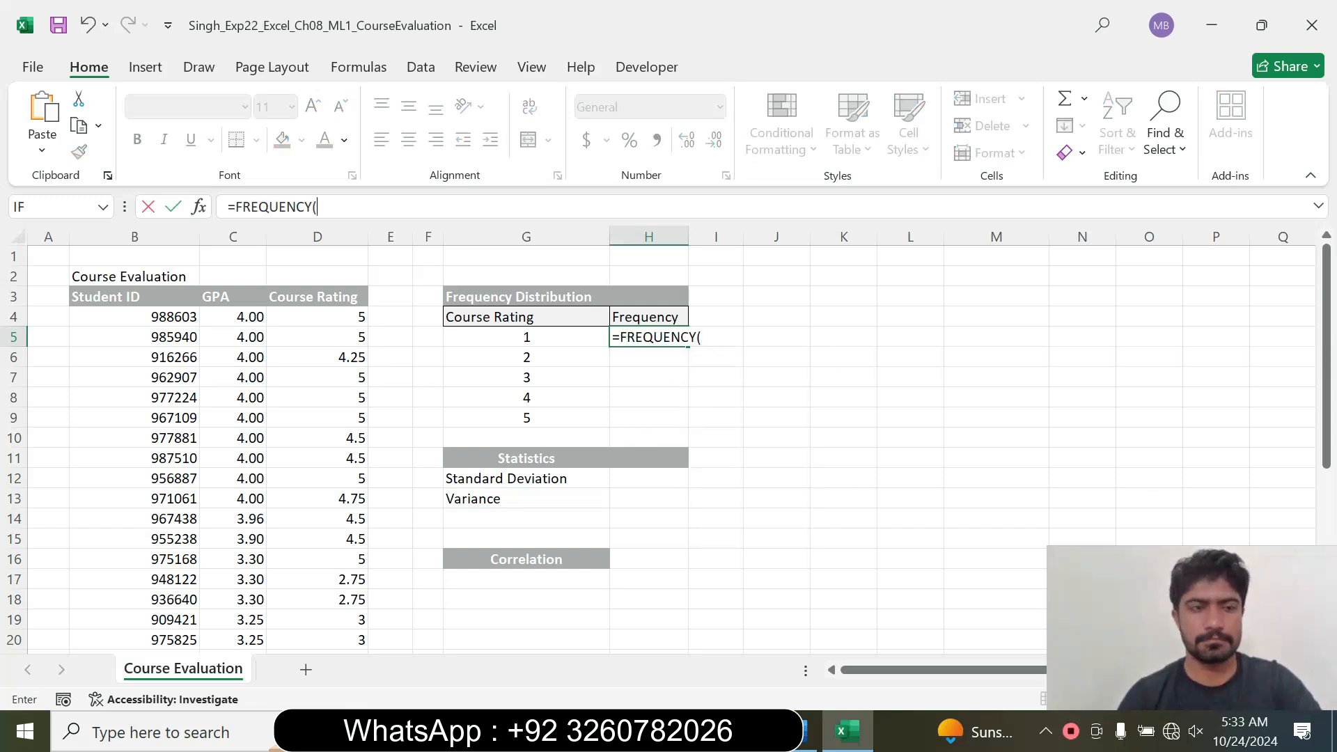
click(807, 731)
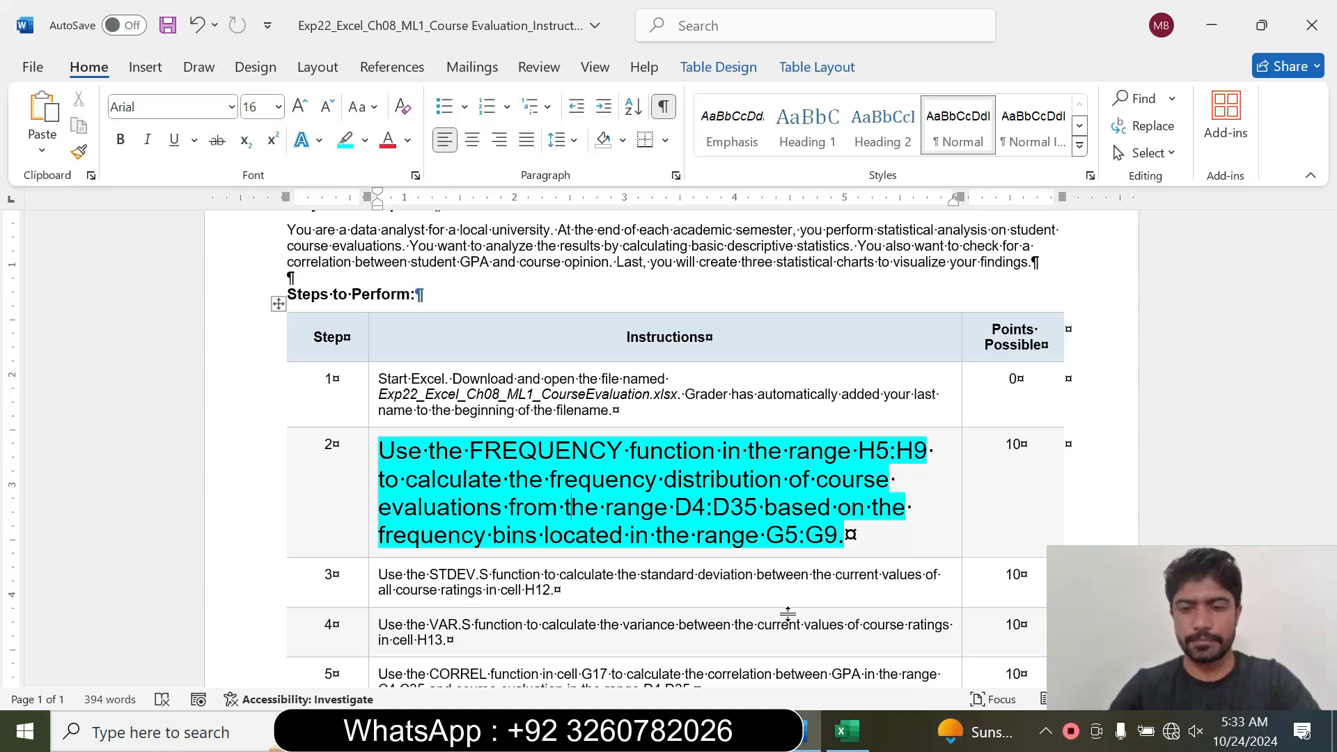
click(847, 731)
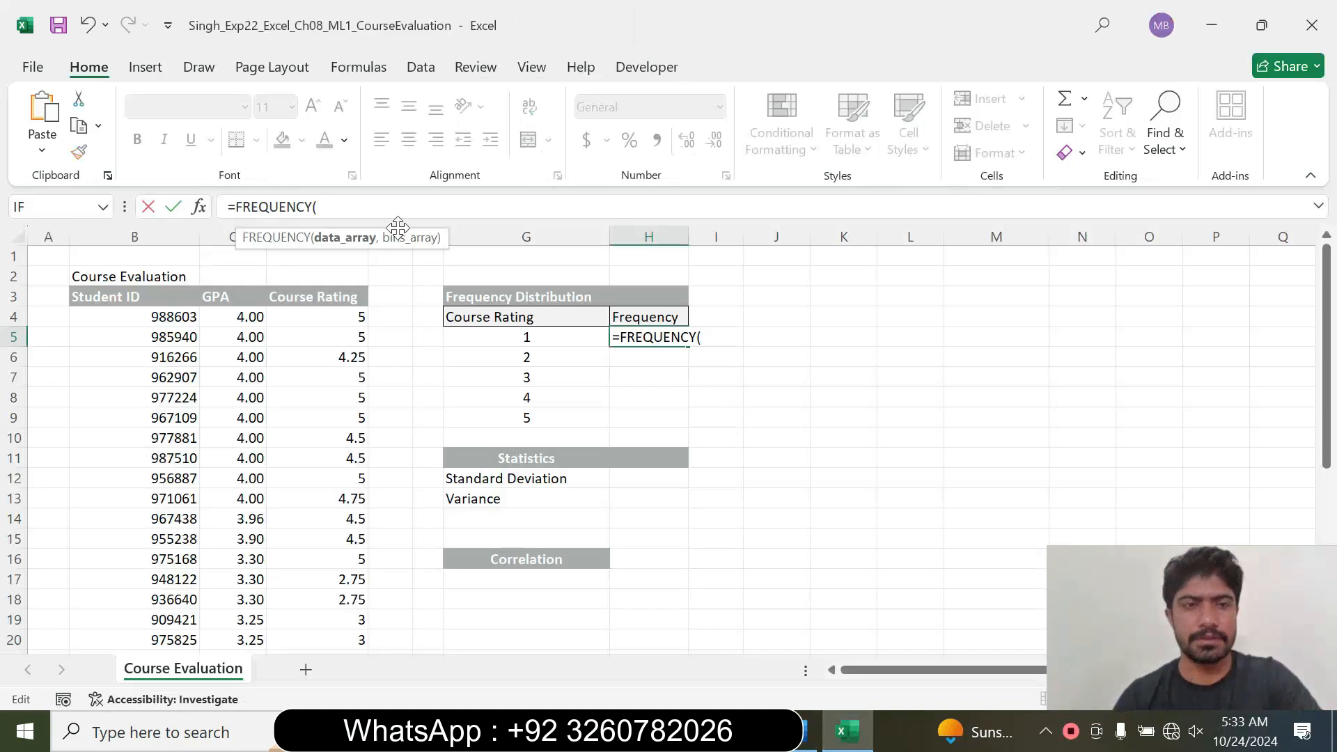
Complete the H5 formula as =FREQUENCY(D4:D35,G5:G9), using the course ratings as data and the rating values as bins
click(310, 316)
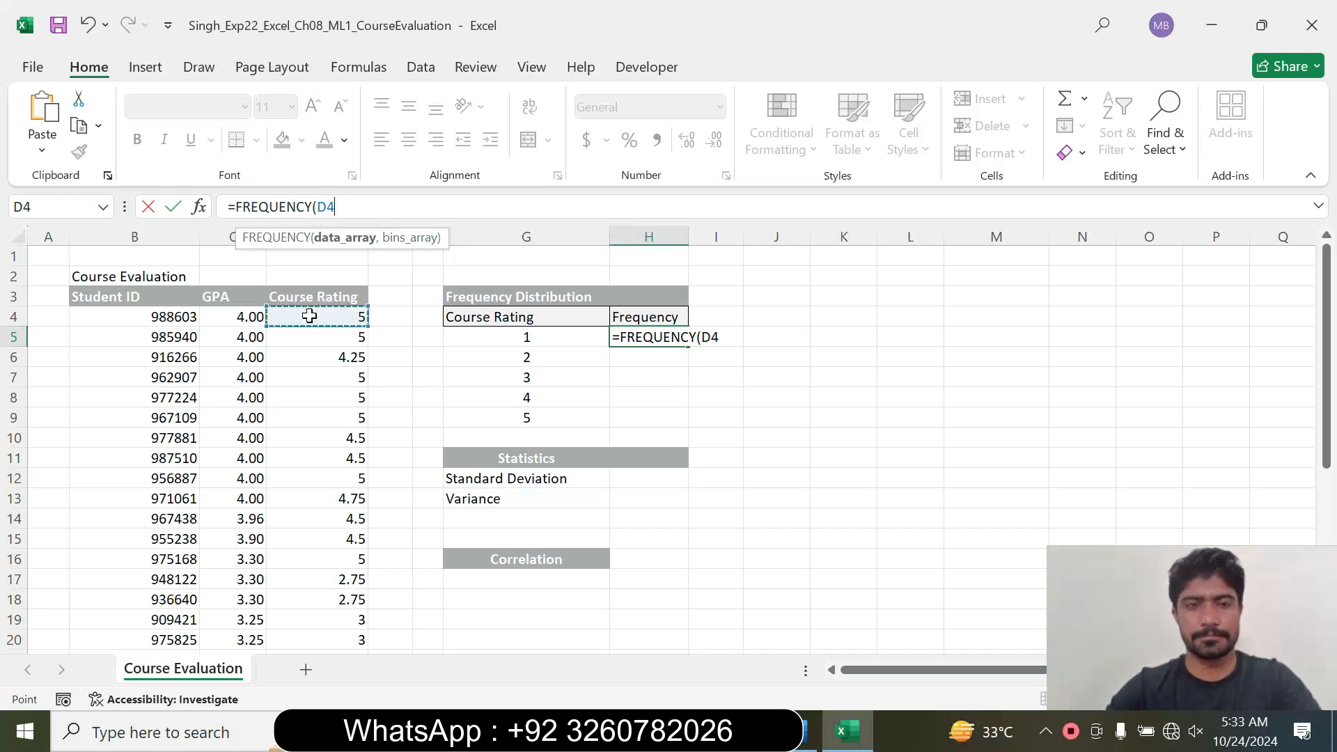
drag(309, 316, 267, 622)
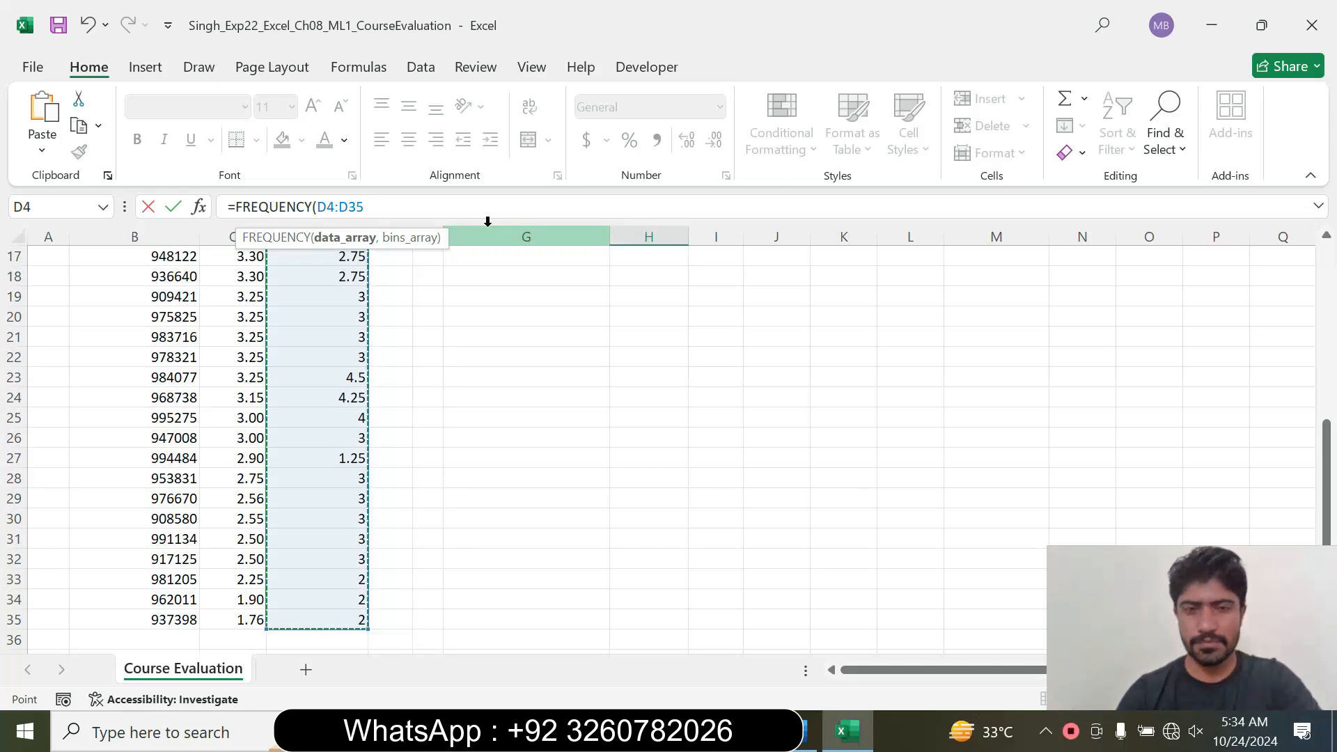
text(,)
drag(1328, 453, 1327, 275)
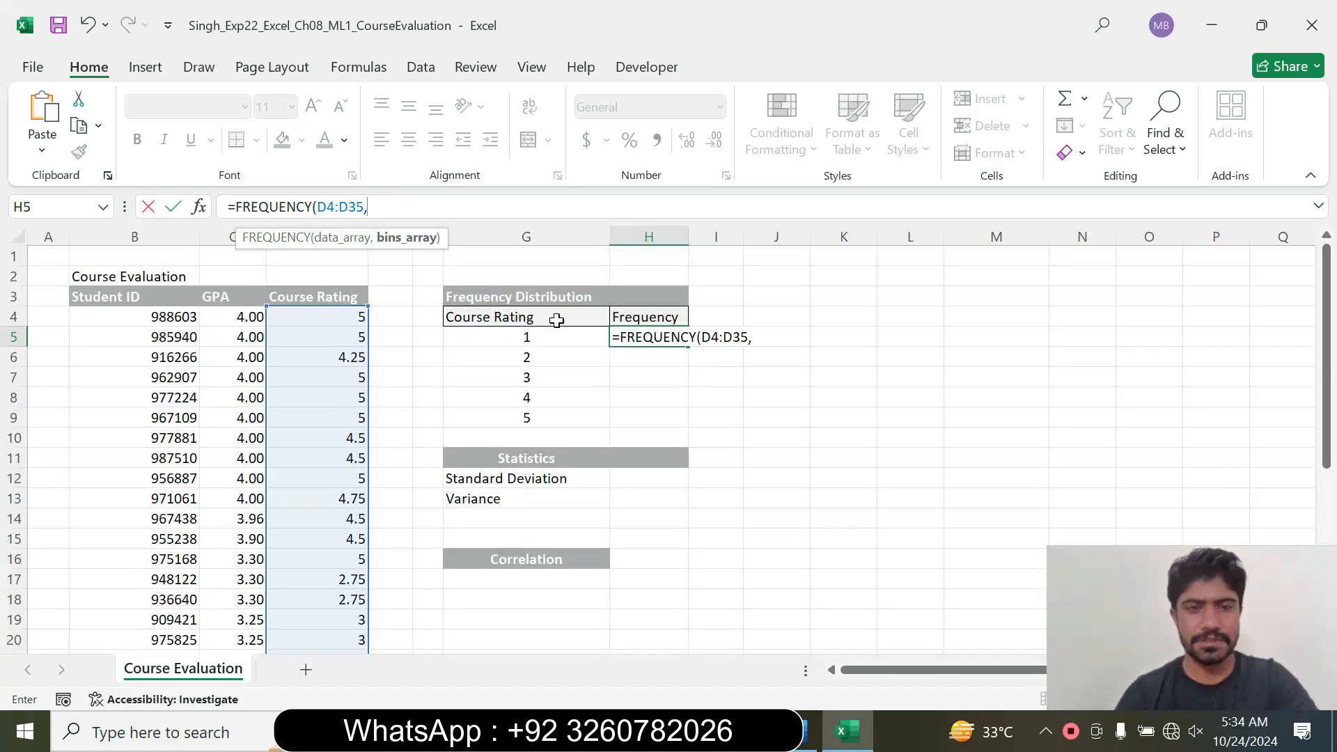
drag(517, 337, 516, 418)
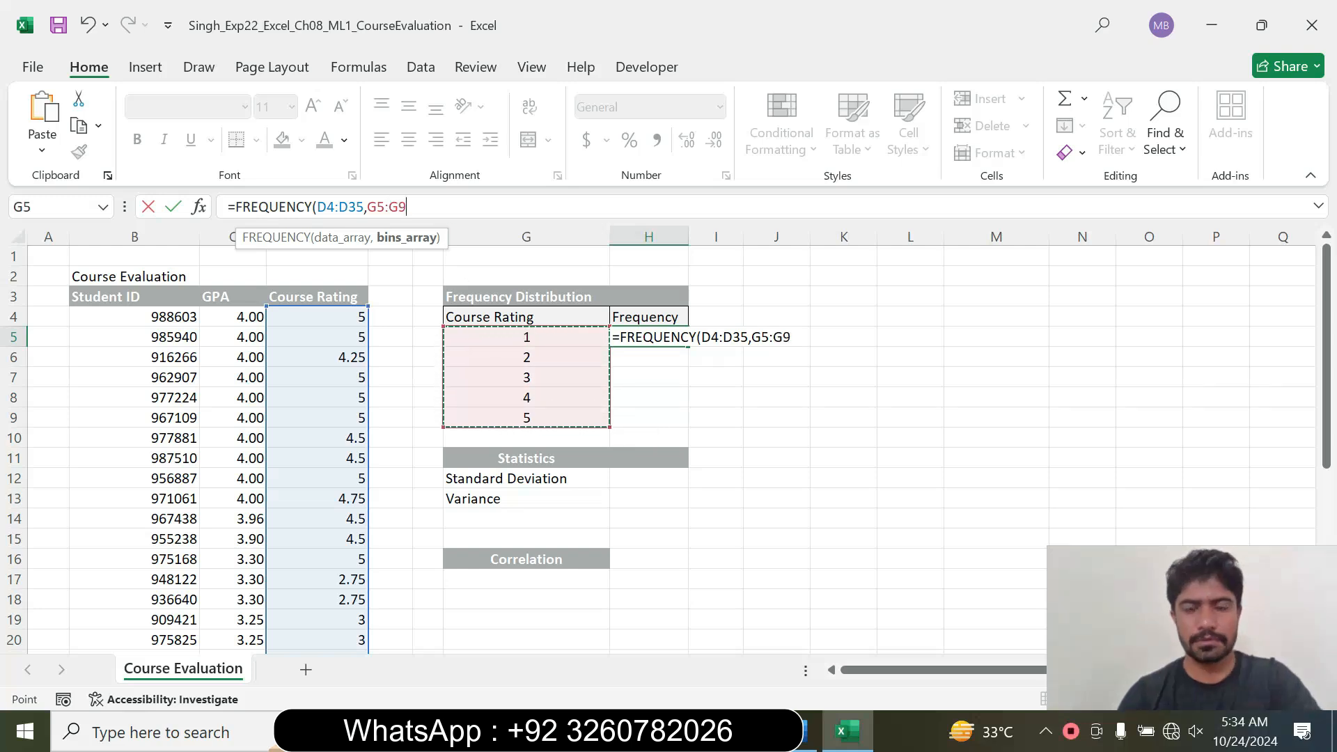
text())
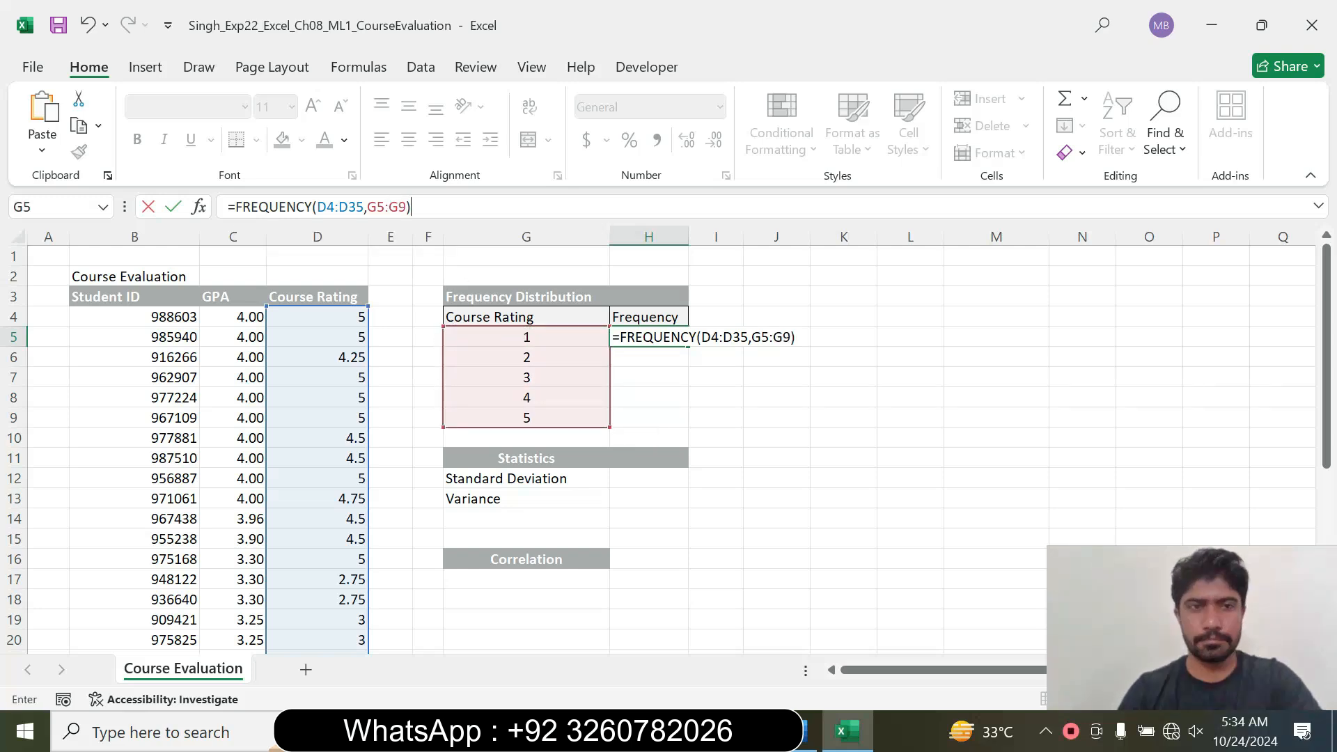
key(Return)
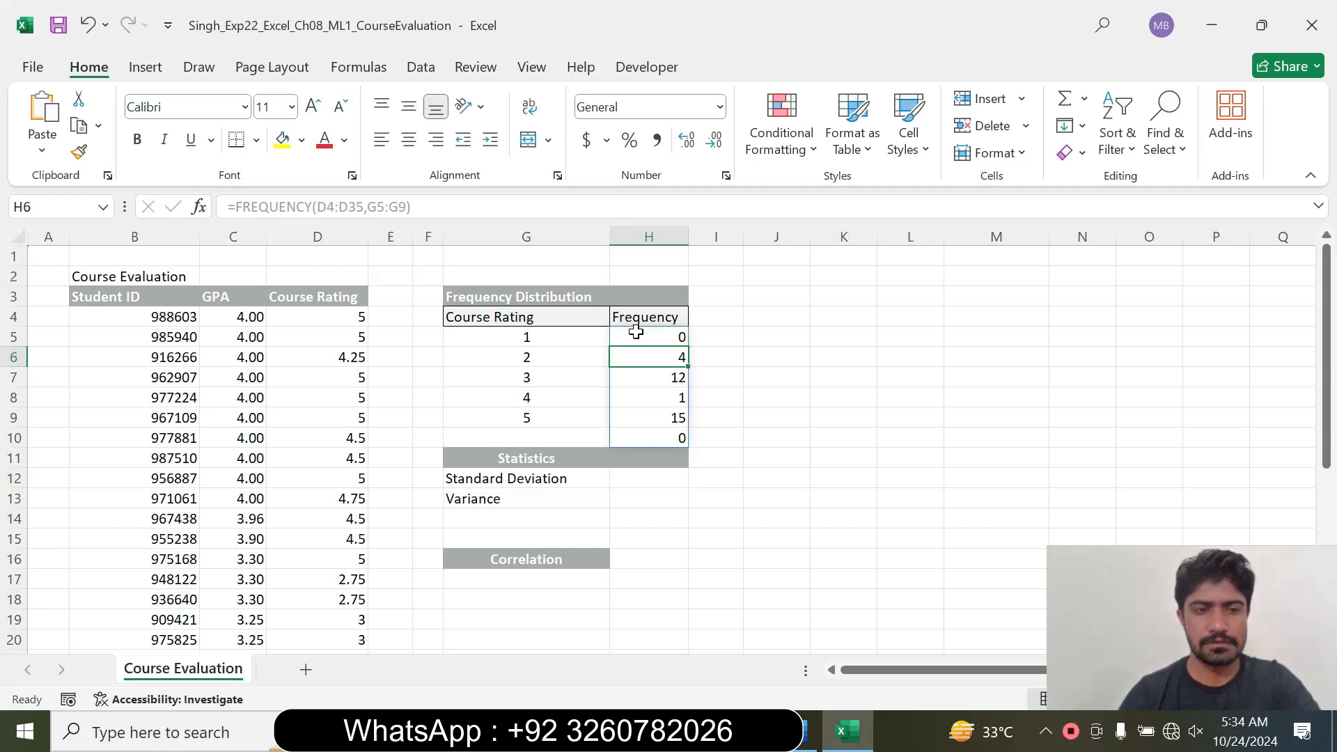
click(634, 335)
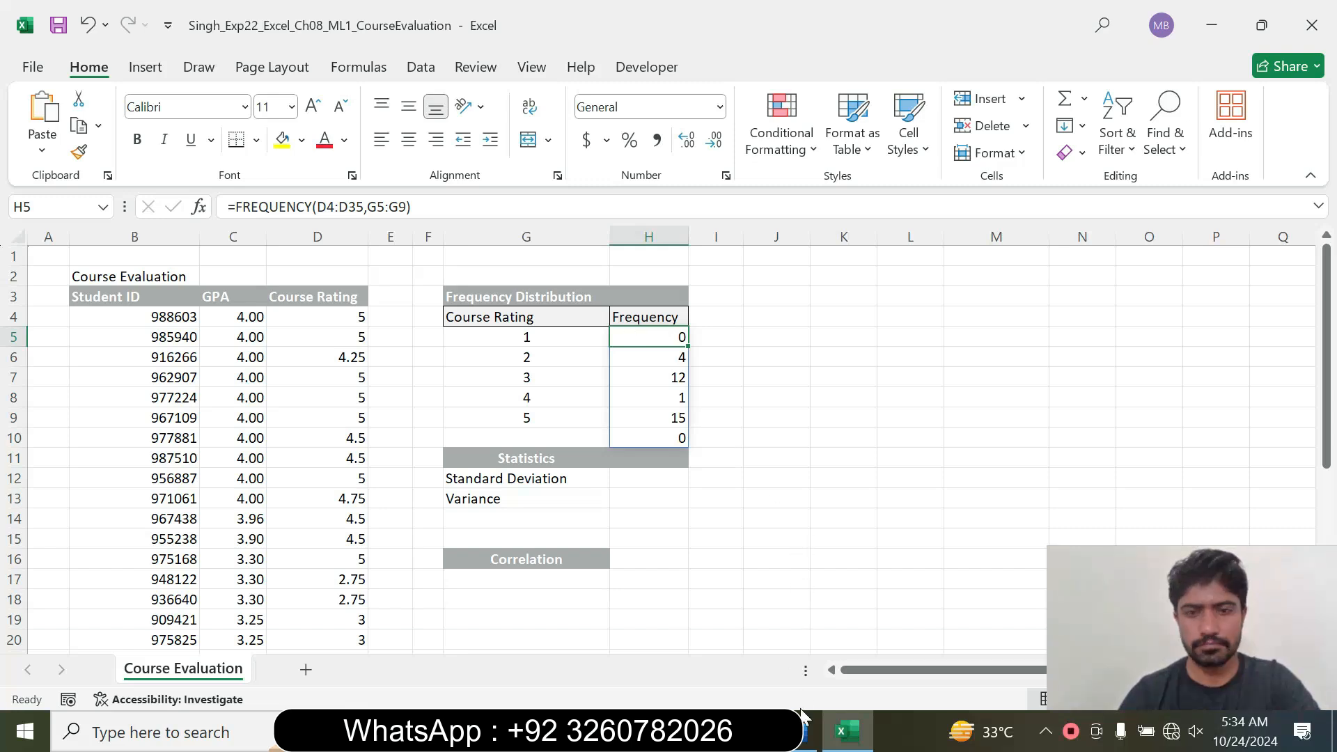
Switch back to the Word instructions, set the step 2 FREQUENCY text to 9 pt and remove its highlight colour
click(804, 732)
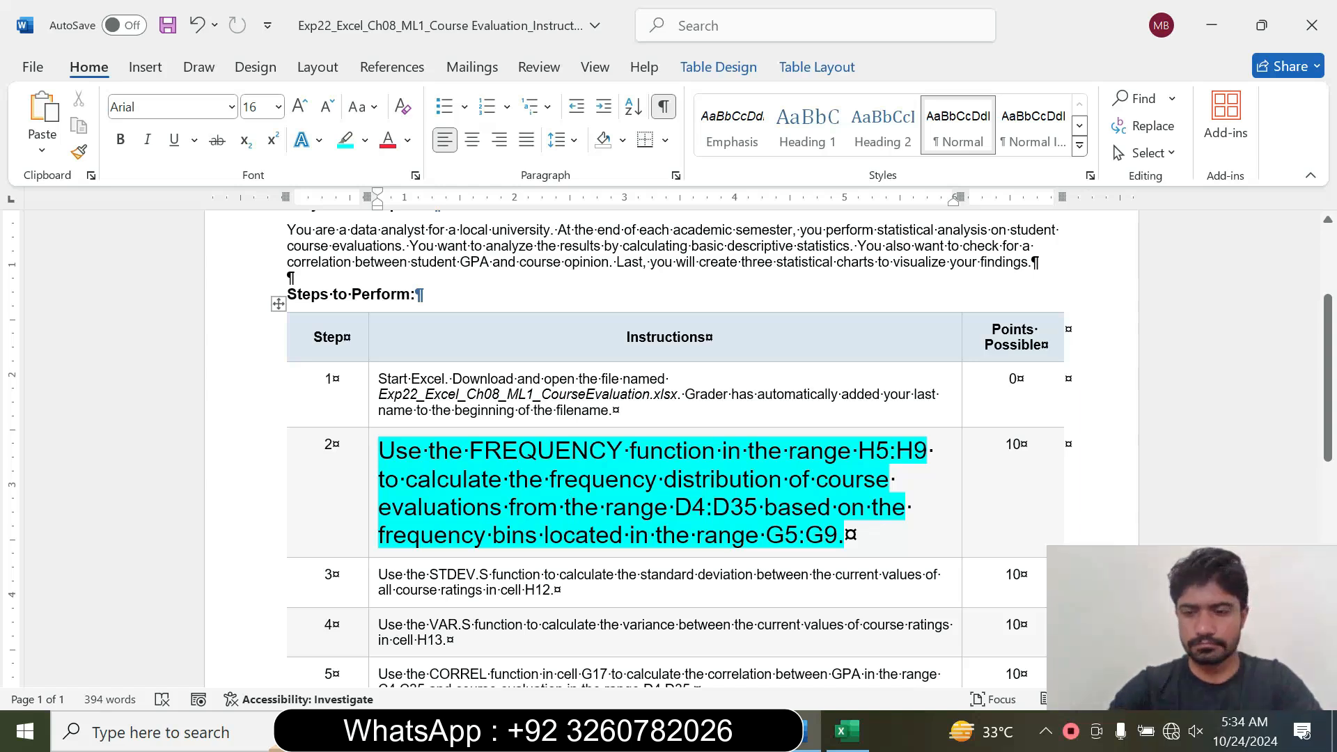
key(alt+Tab)
click(717, 540)
key(alt+Tab)
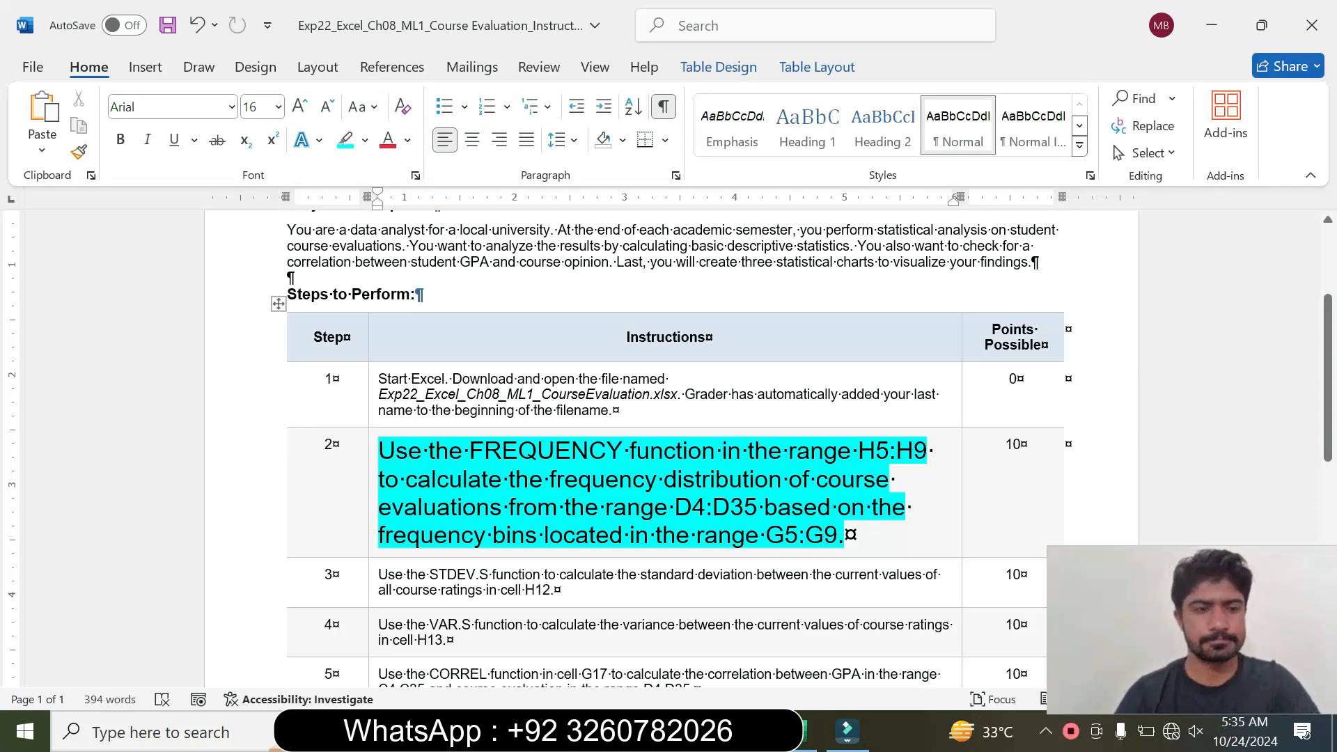
click(370, 513)
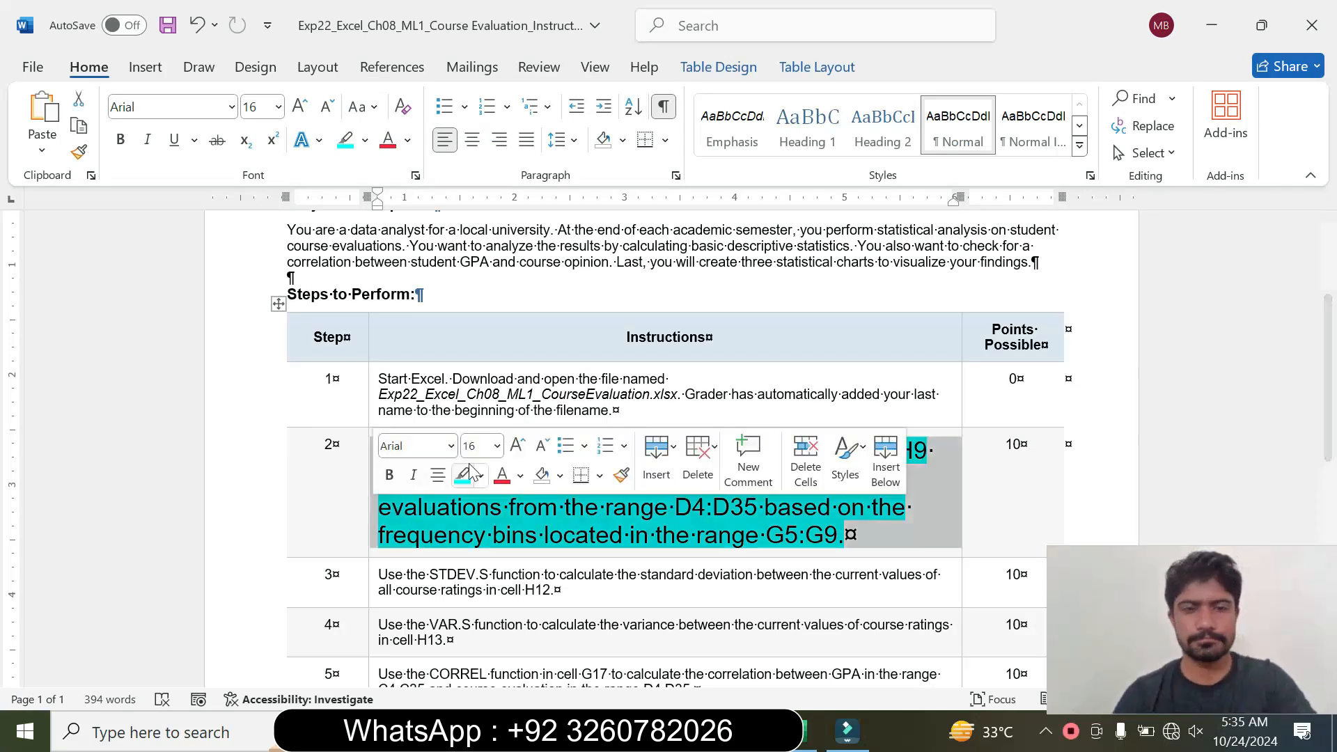
click(497, 446)
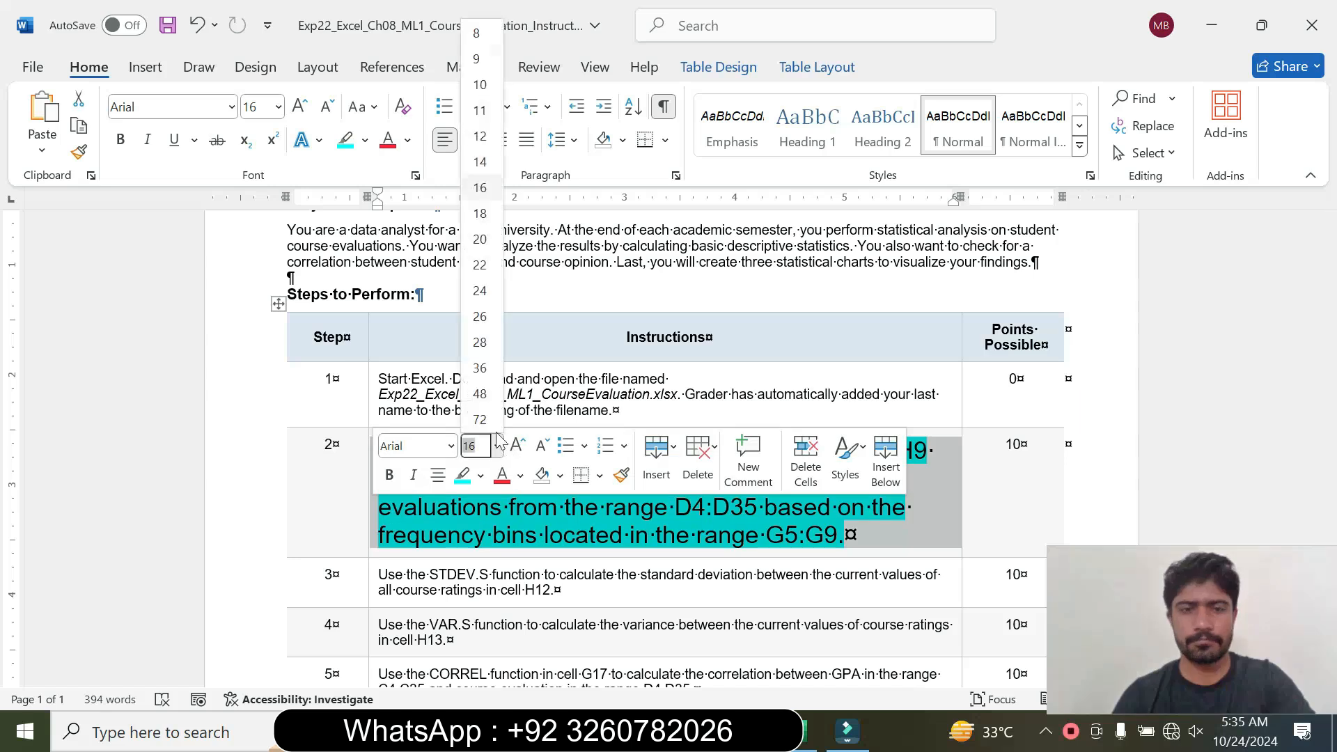
click(476, 66)
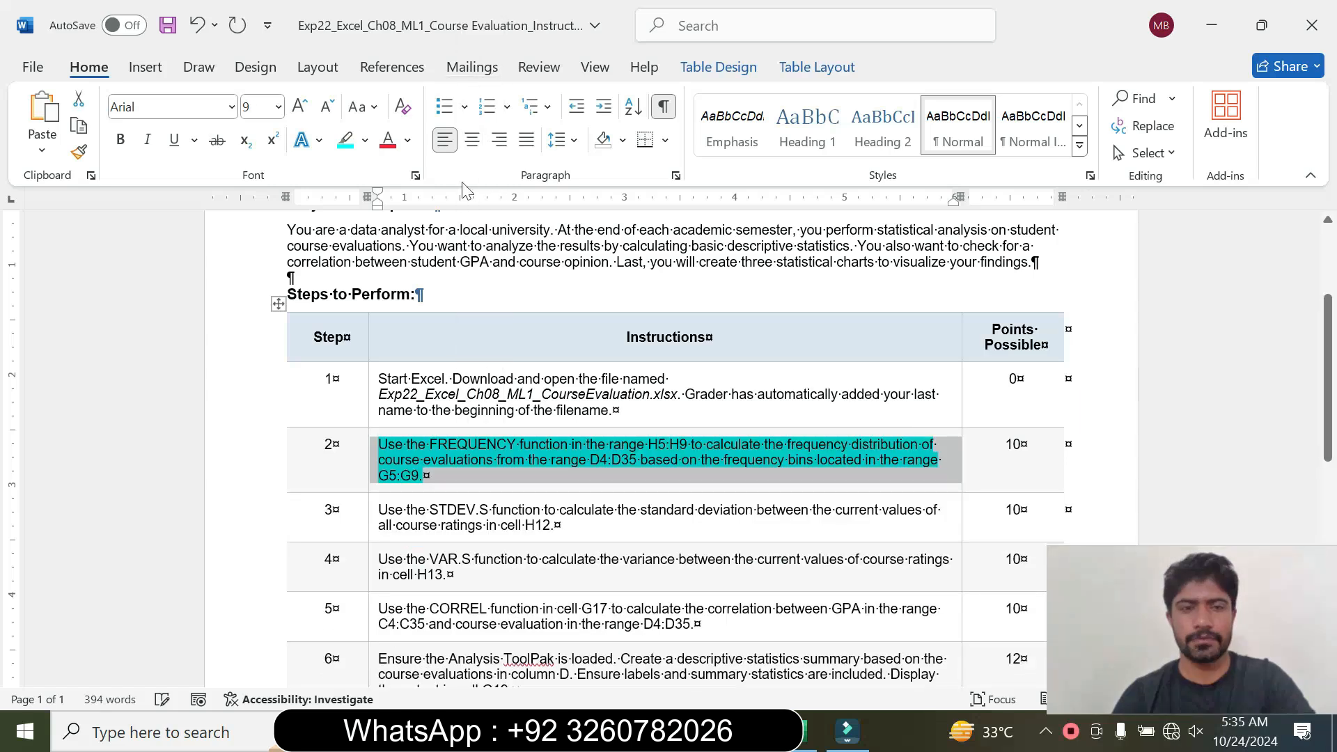
click(365, 140)
click(394, 307)
click(485, 477)
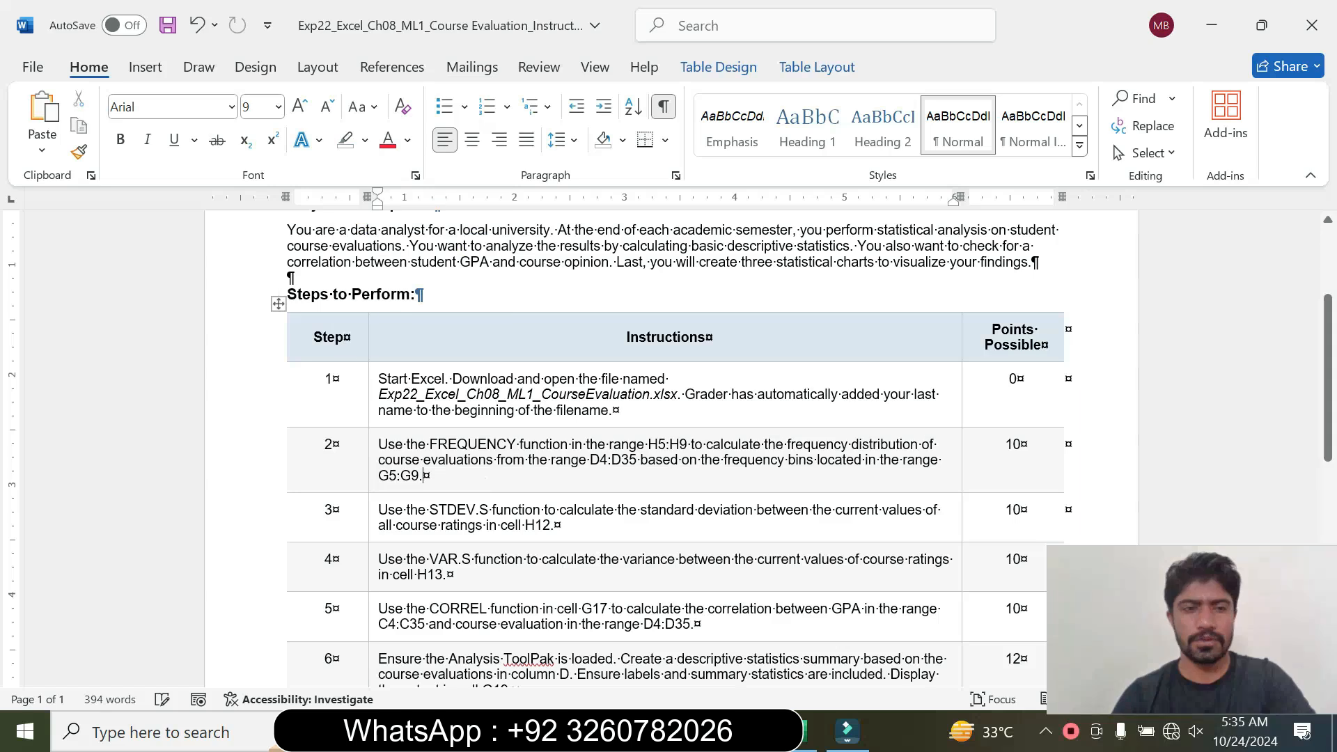
Set the step 3 instruction about the STDEV.S function to 16 pt and highlight it turquoise for reading
click(370, 516)
click(498, 461)
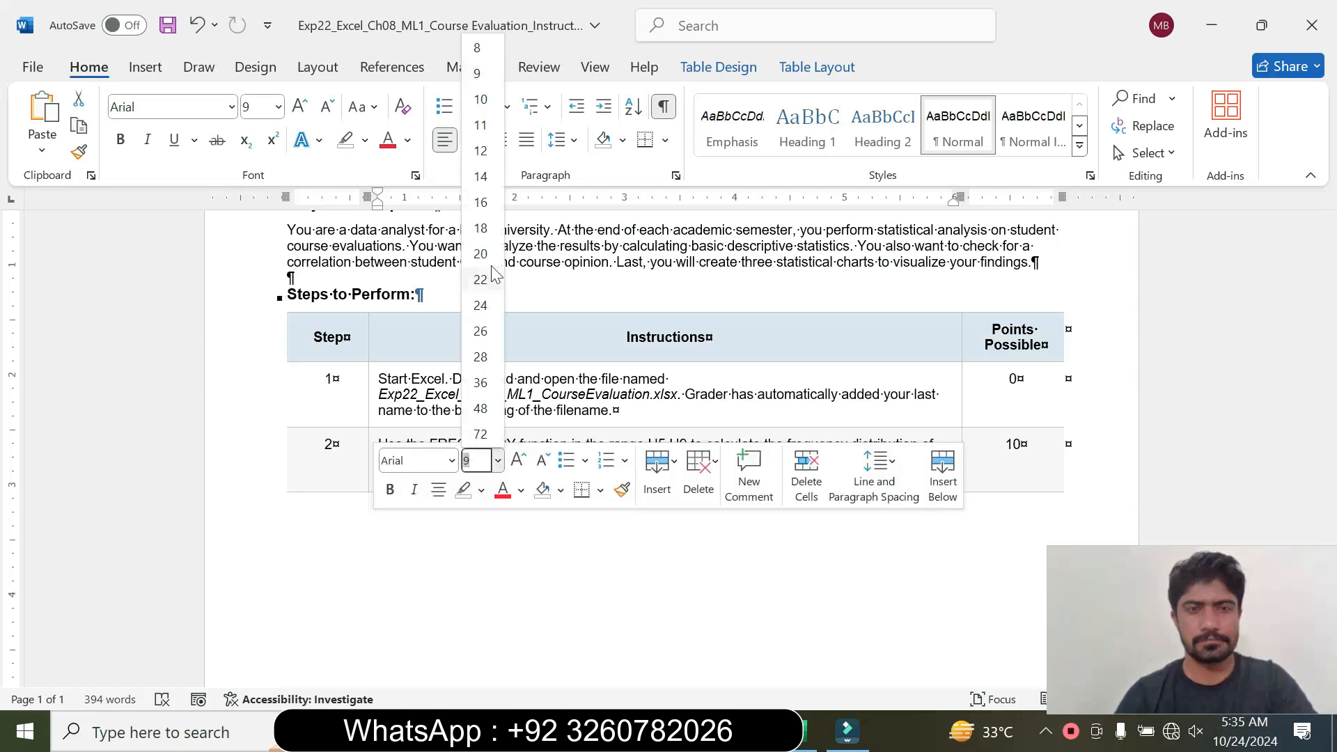
click(481, 213)
click(365, 140)
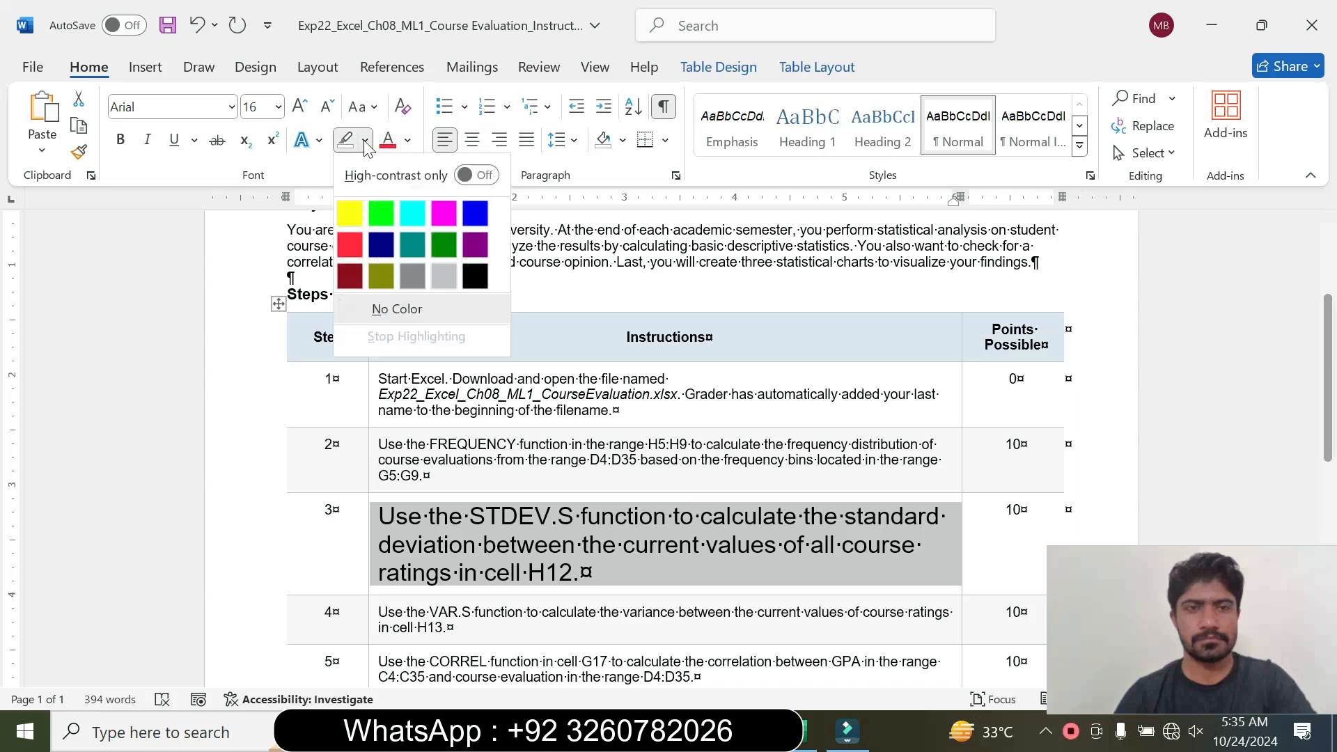
click(411, 214)
drag(378, 516, 581, 572)
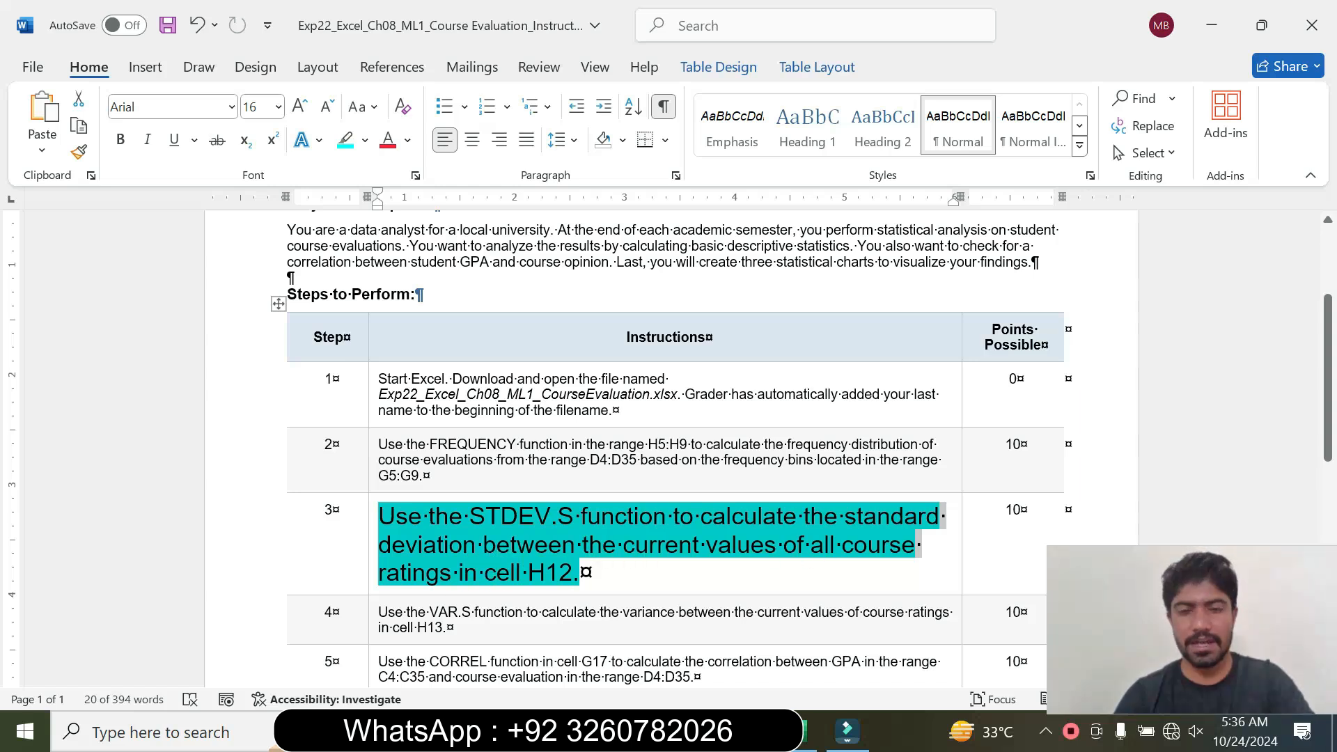
click(592, 573)
drag(470, 517, 647, 546)
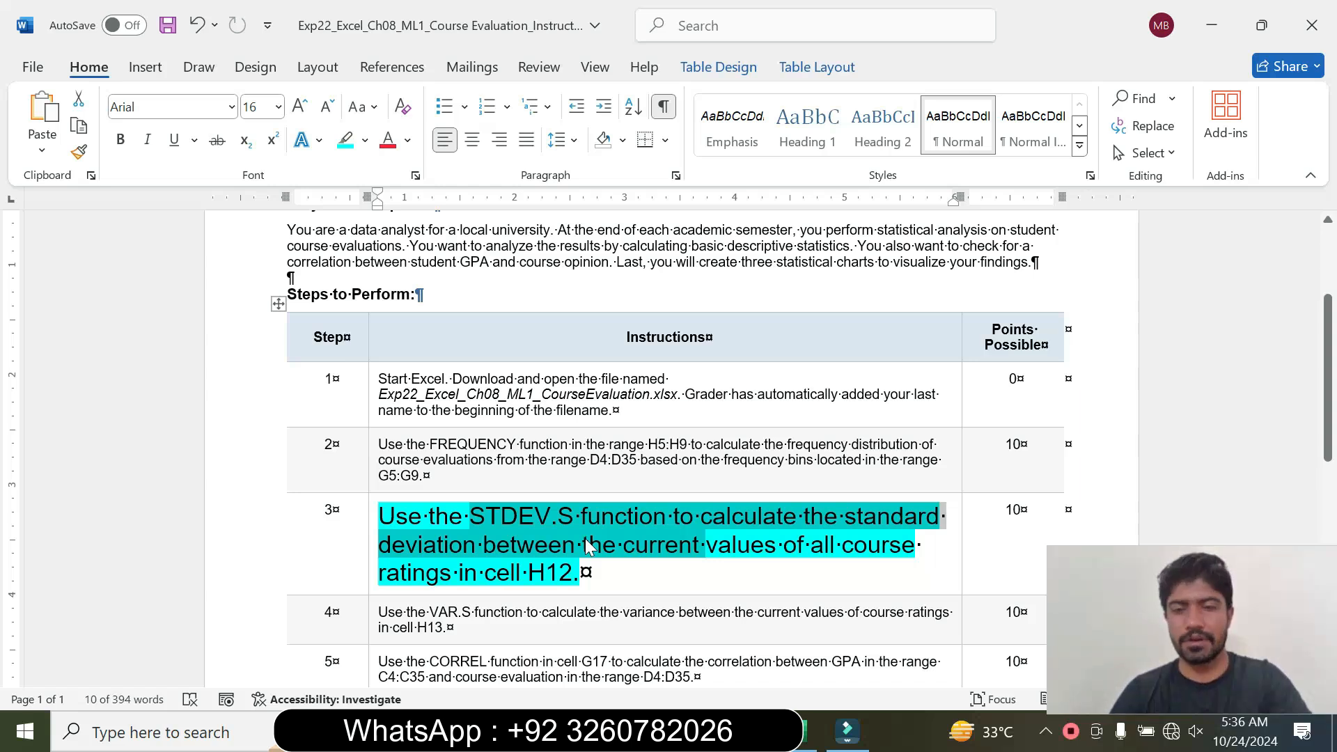
Switch to the Excel workbook and start a STDEV.S formula in cell H12, rechecking the step 3 instruction in Word
click(810, 732)
click(758, 731)
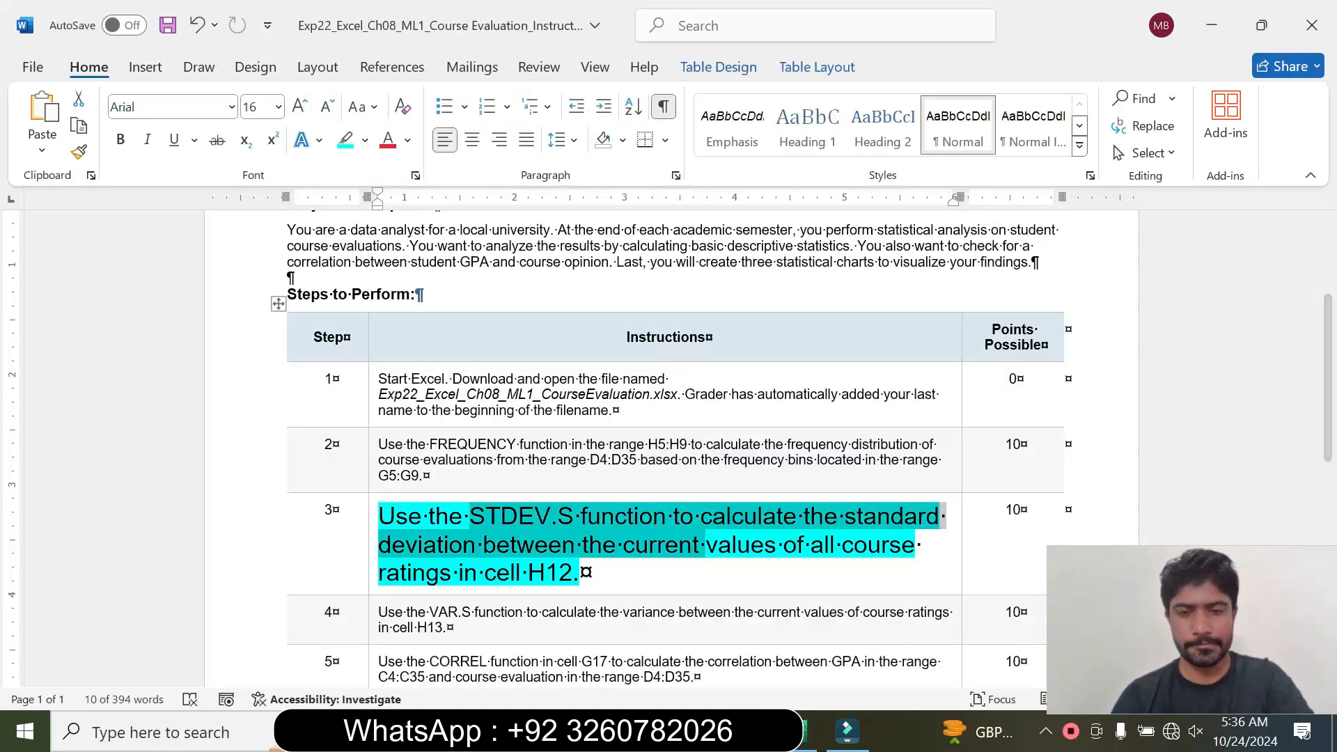
click(807, 732)
click(524, 577)
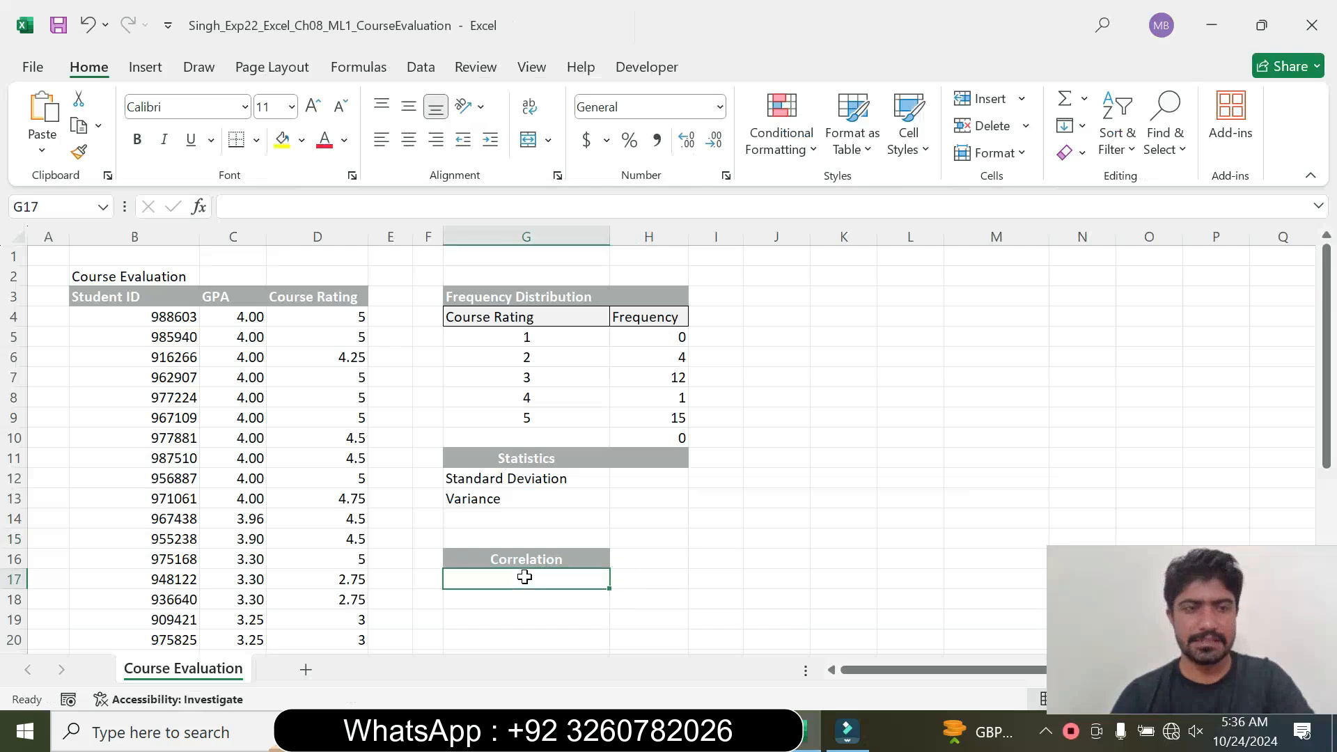
click(635, 476)
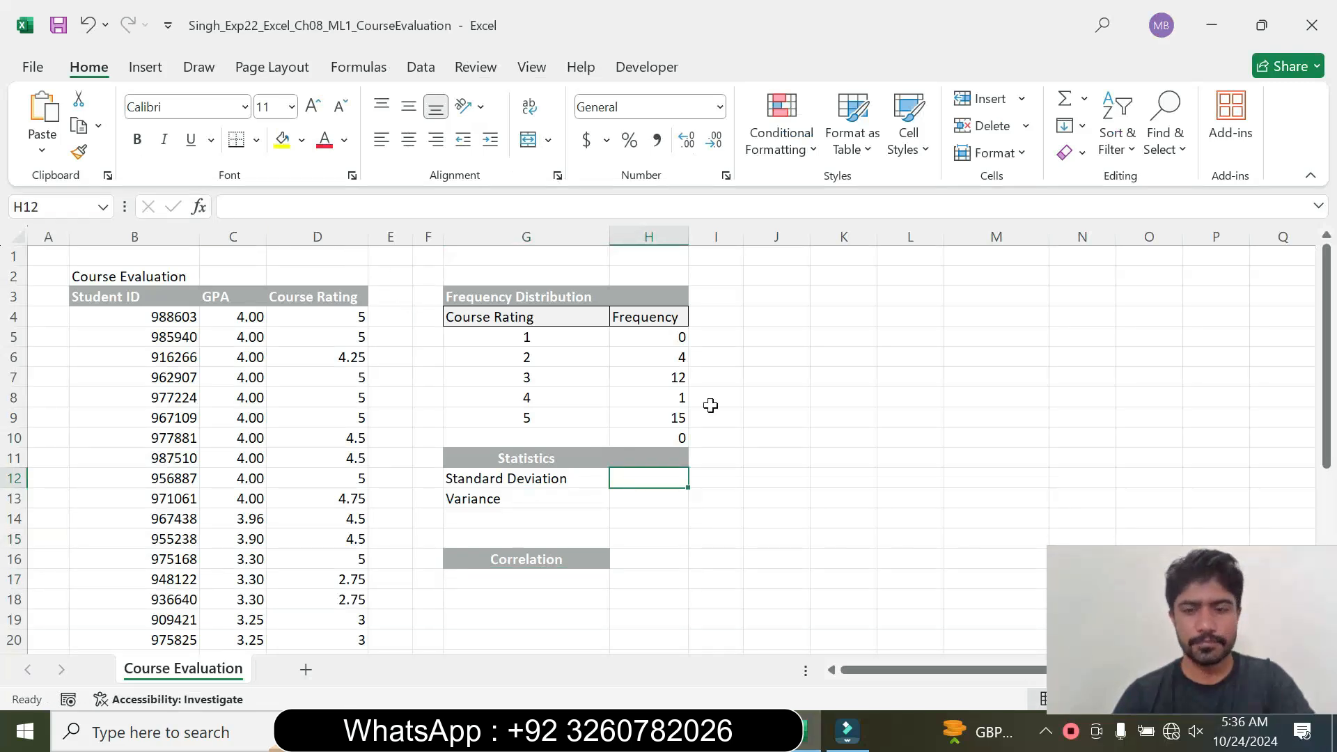
key(alt+Tab)
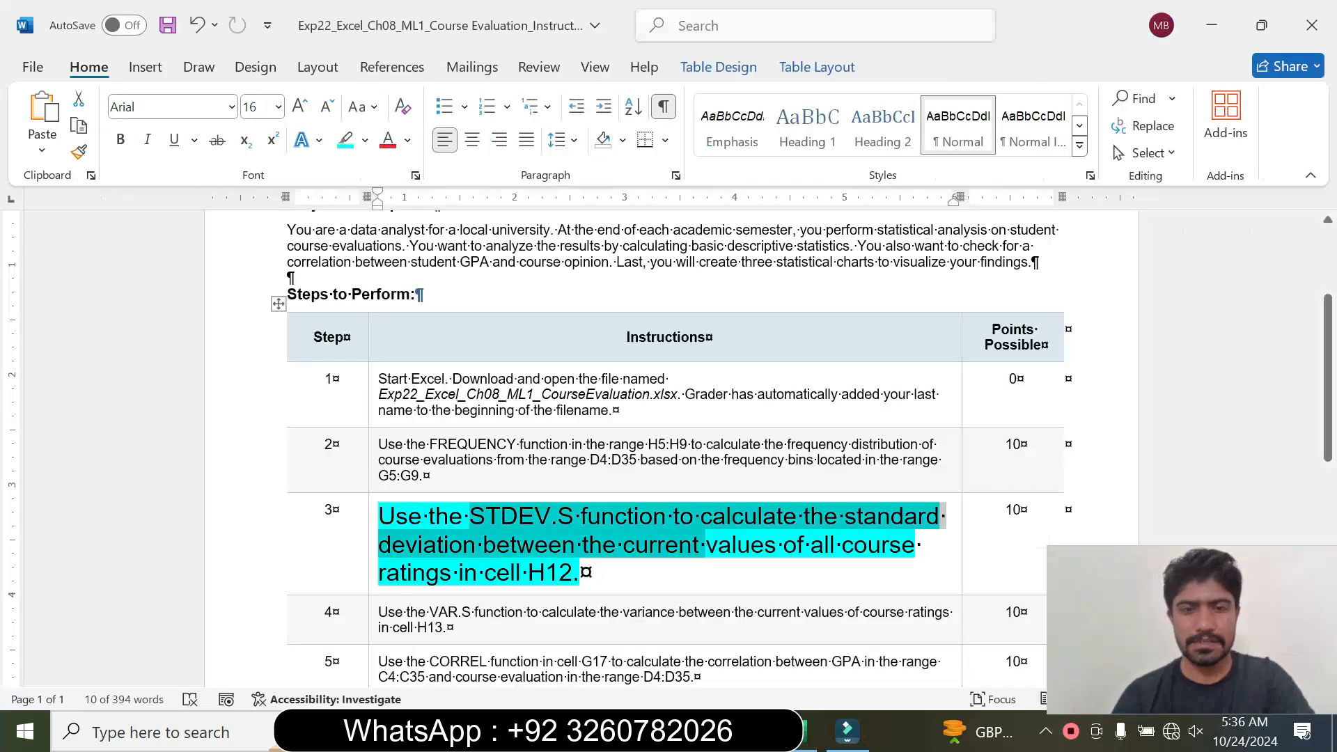
key(alt+Tab)
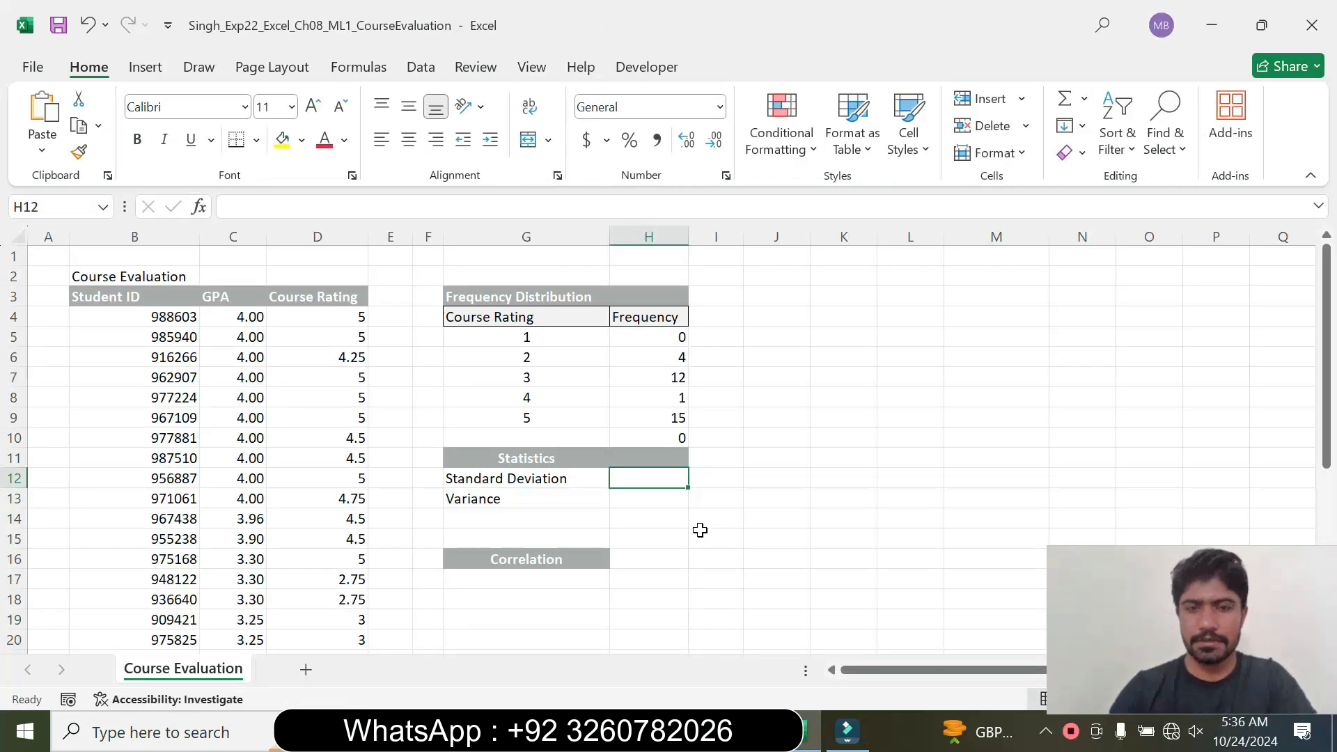
text(=)
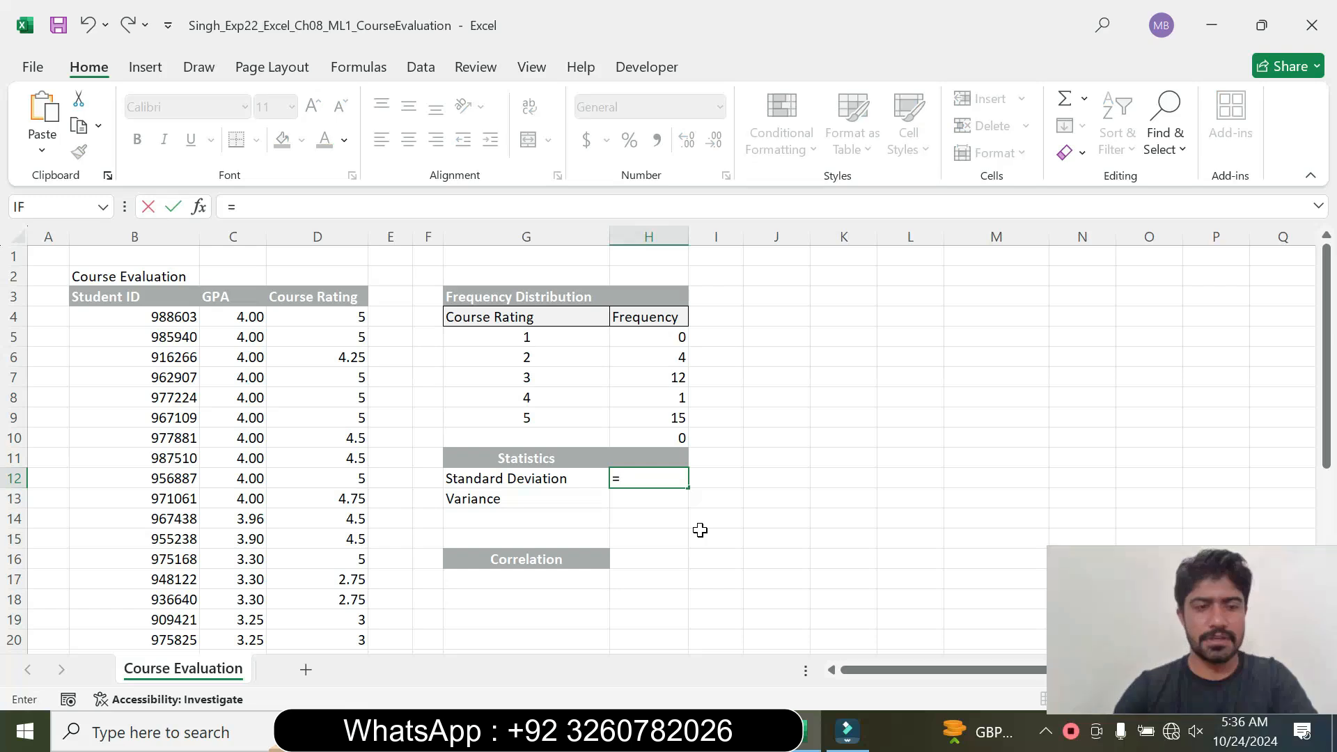
text(atde)
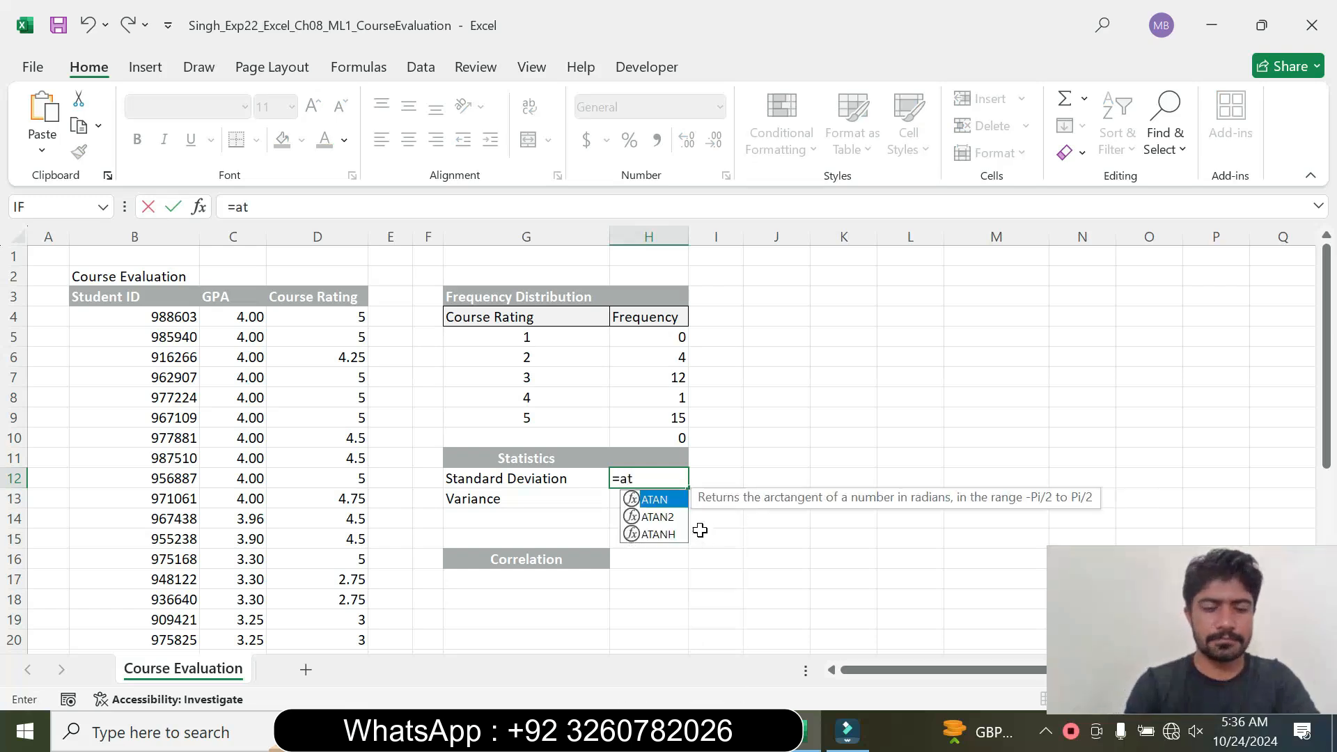
key(BackSpace)
key(BackSpace)
key(BackSpace)
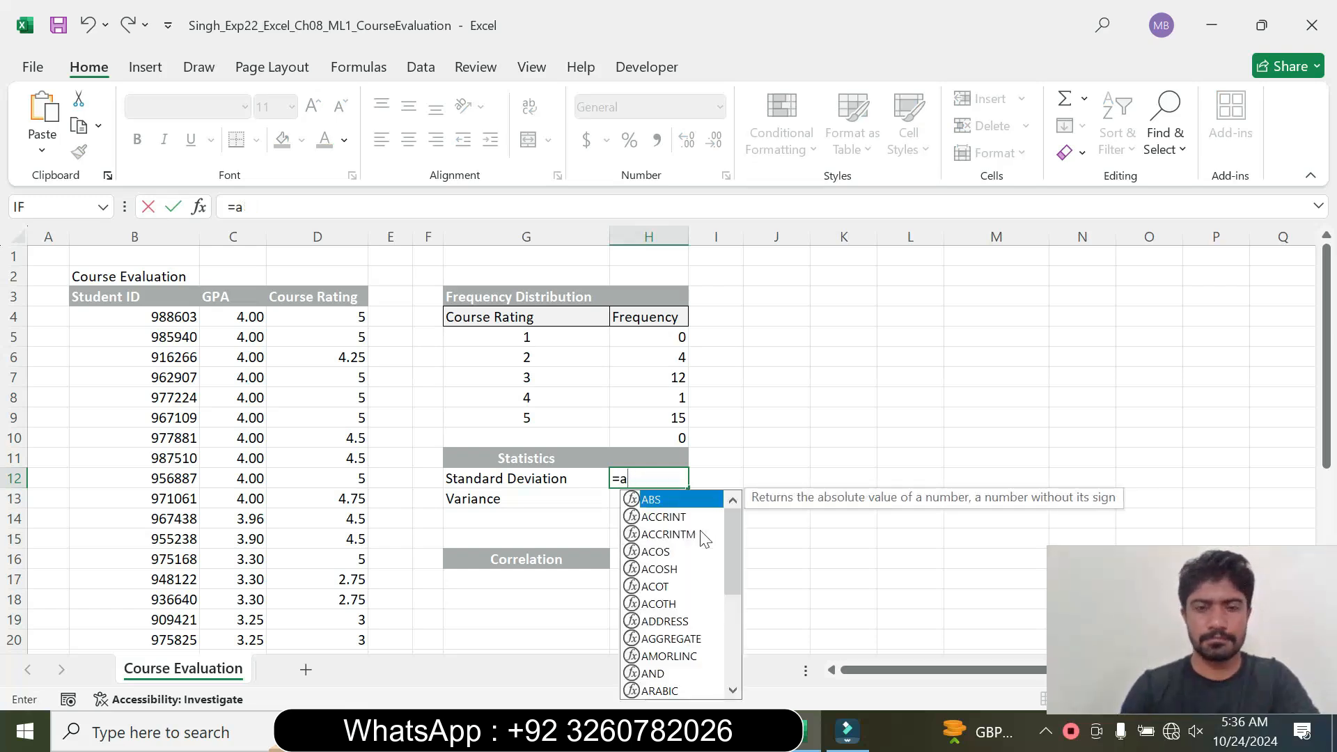
text(st)
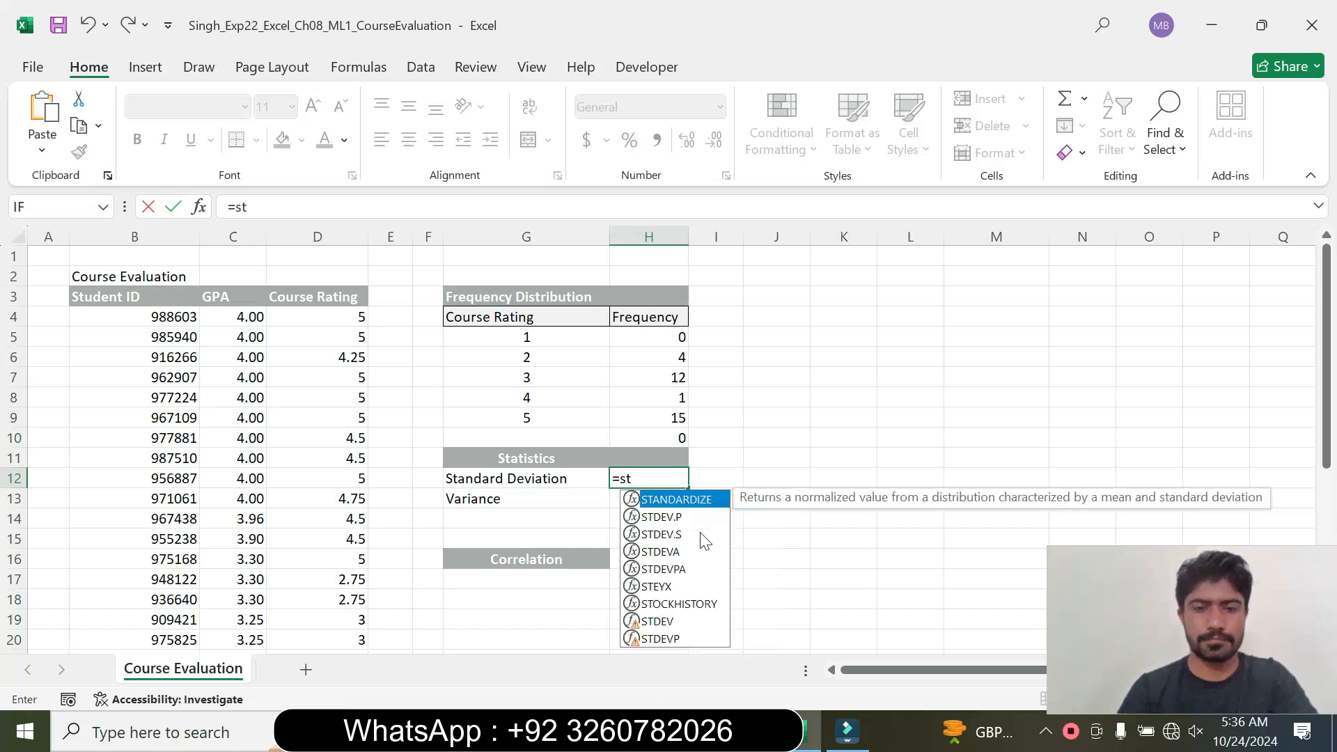
double_click(660, 534)
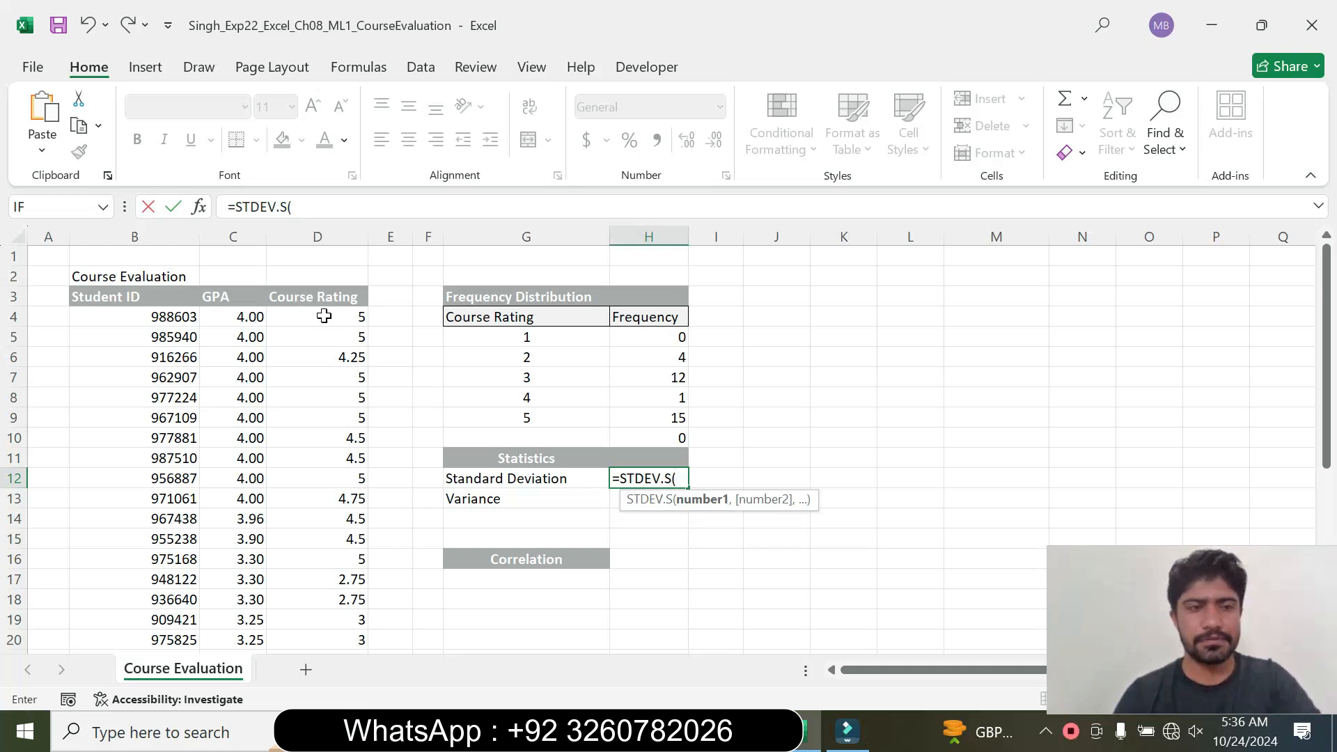
Complete the H12 formula as =STDEV.S(D4:D35), using all the course ratings
drag(324, 316, 340, 603)
click(340, 207)
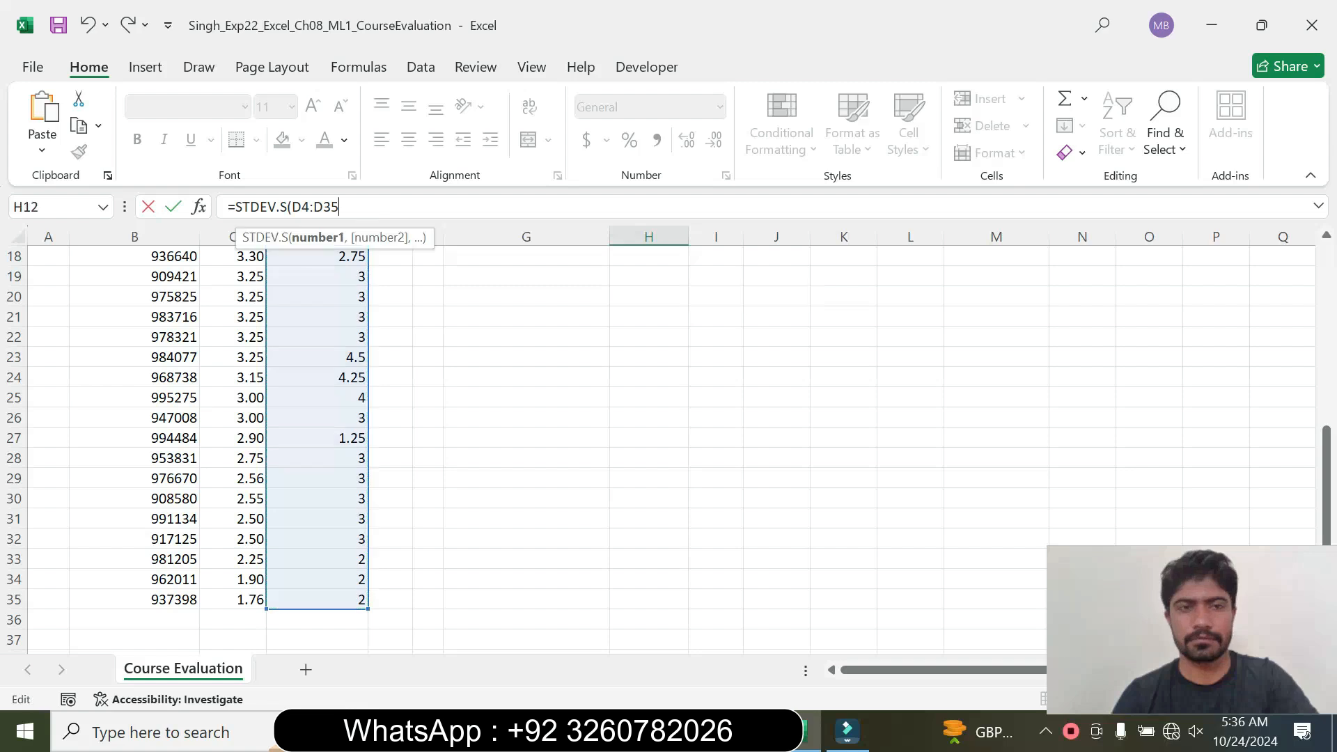
text())
key(Return)
drag(1326, 421, 1315, 334)
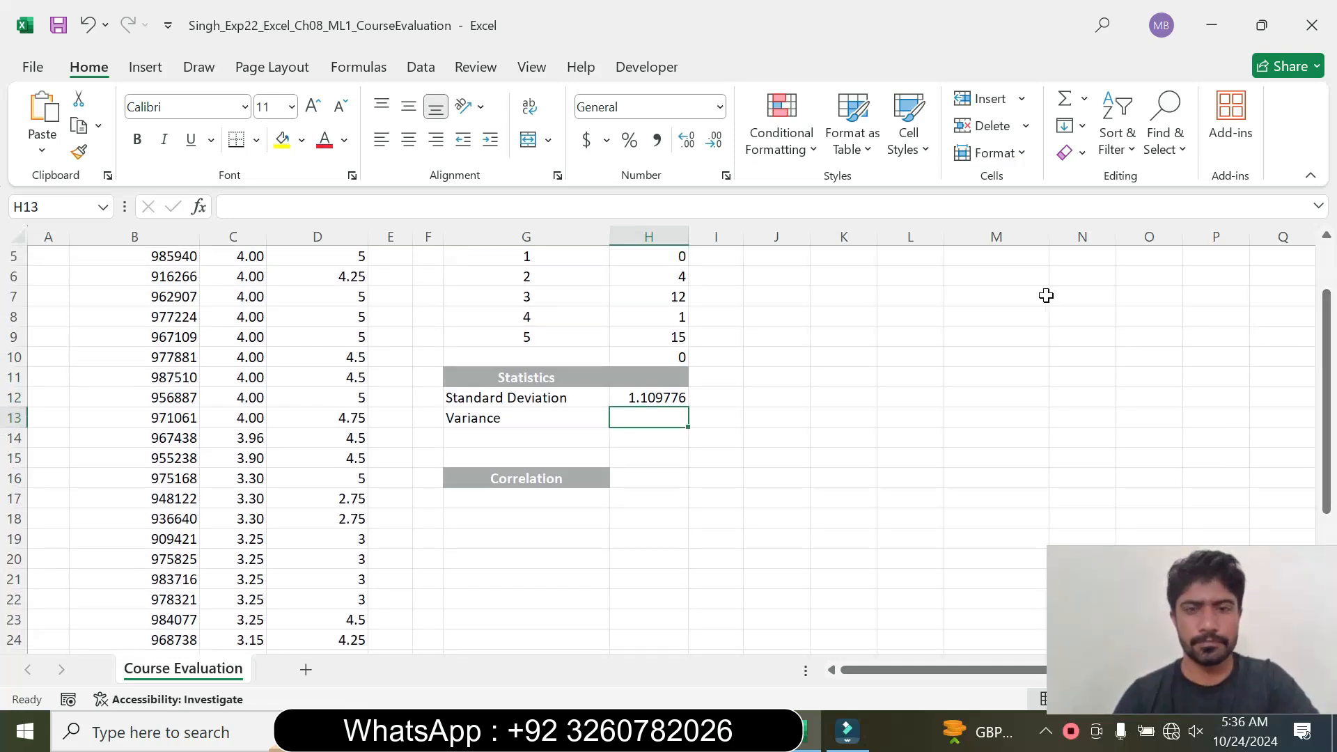
Switch to the Word instructions, set the step 3 STDEV.S text to 9 pt and remove its highlight colour
key(alt+Tab)
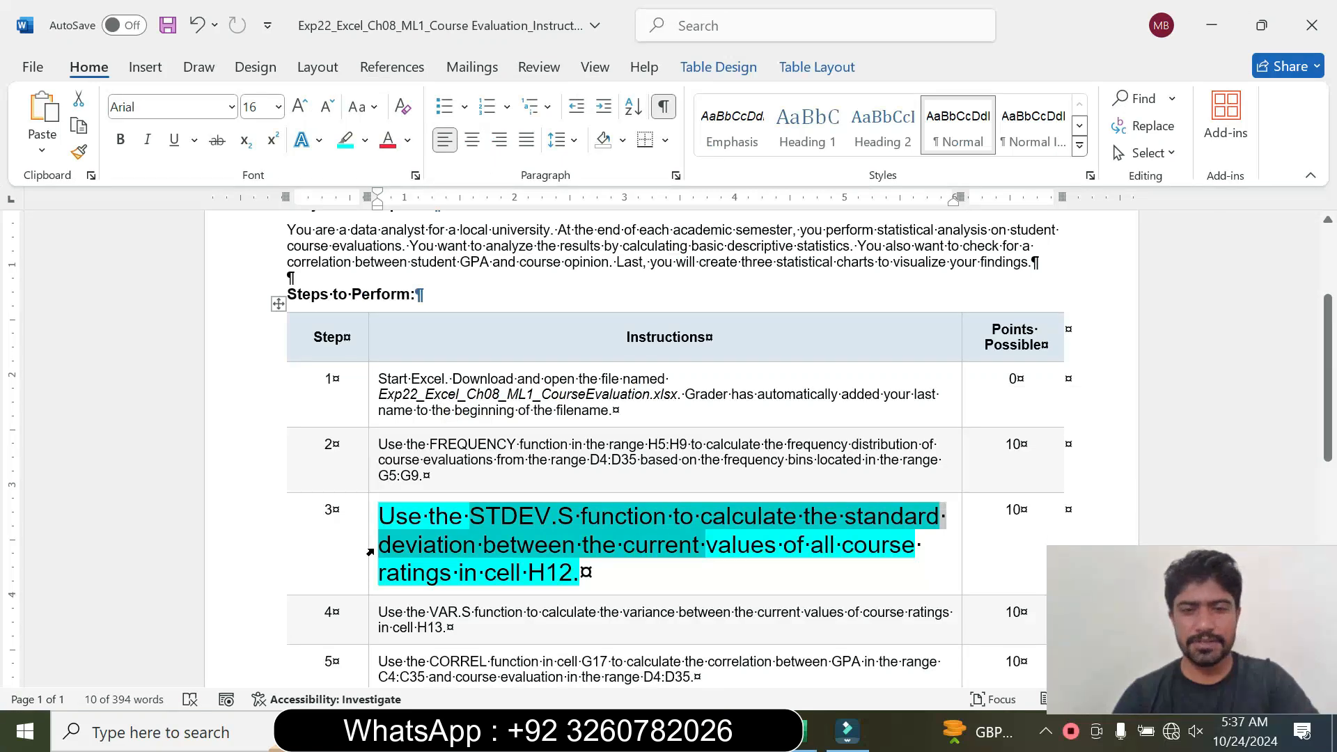
mouse_move(370, 552)
click(498, 484)
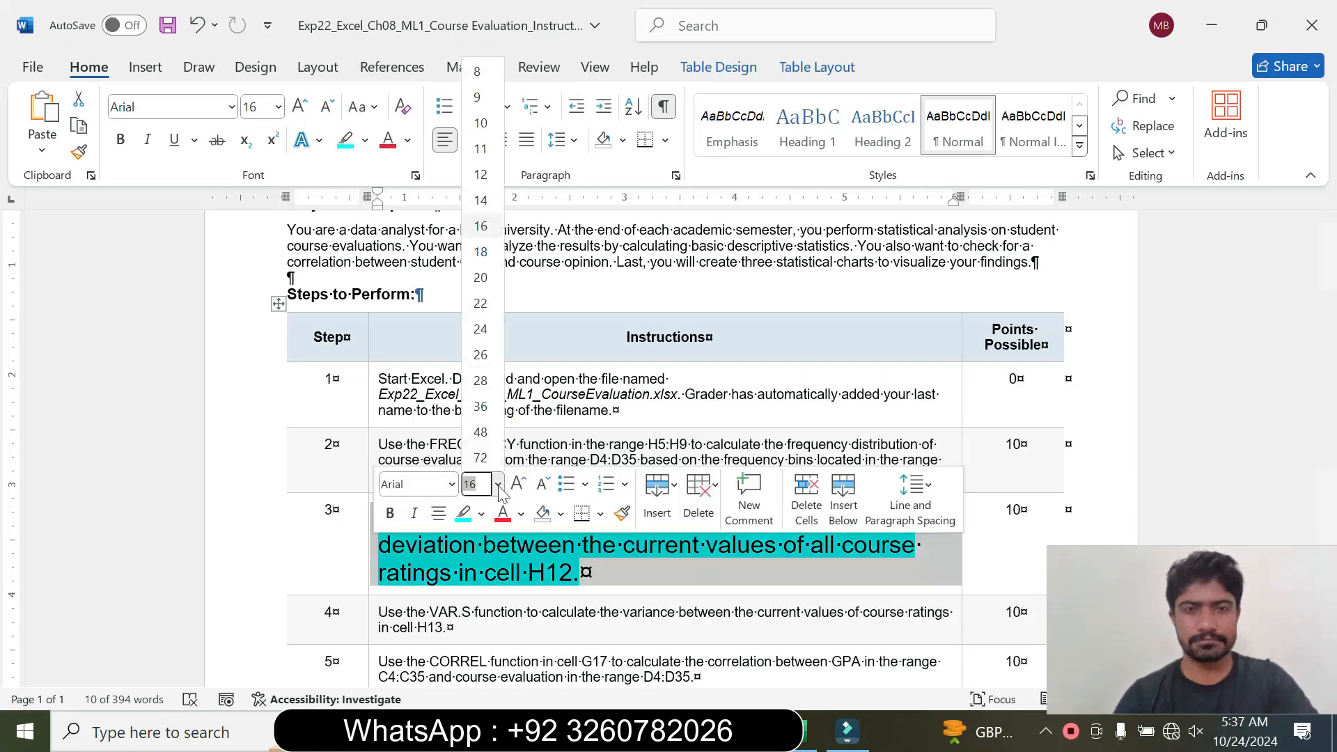
click(481, 97)
click(365, 142)
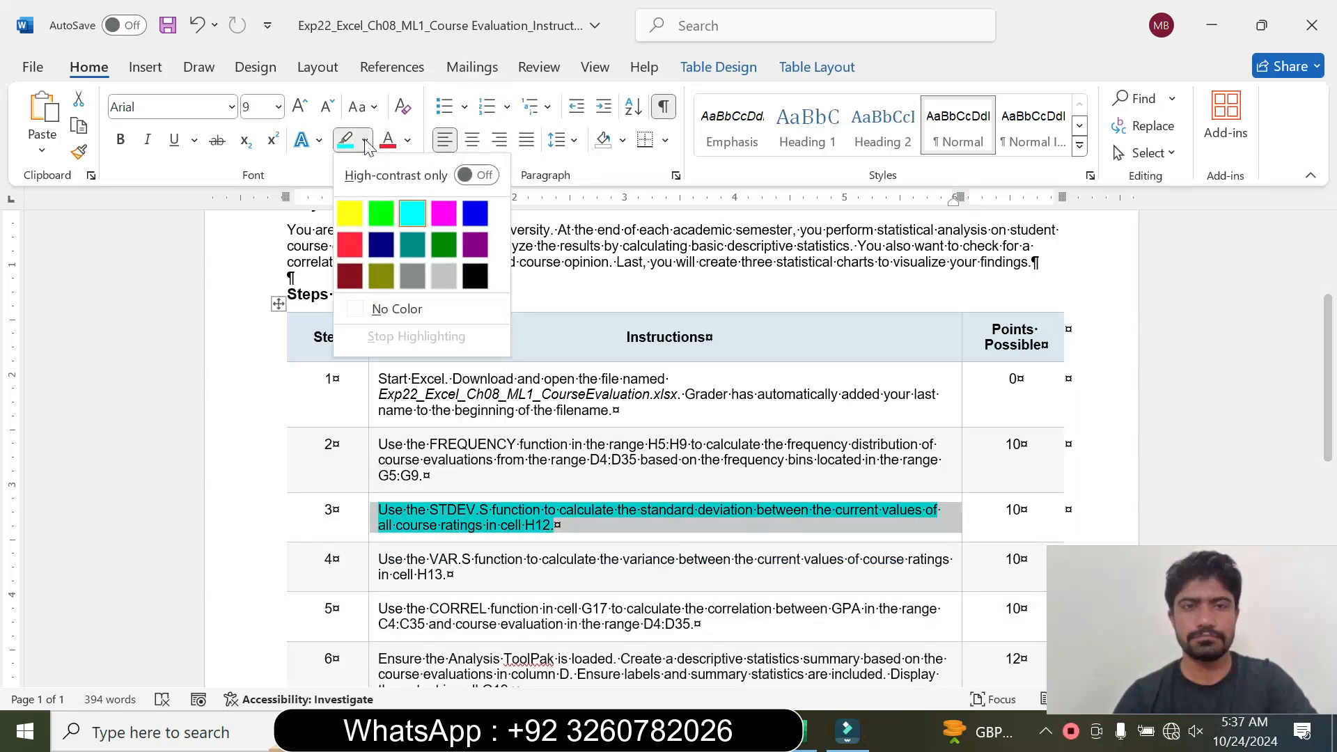
click(397, 308)
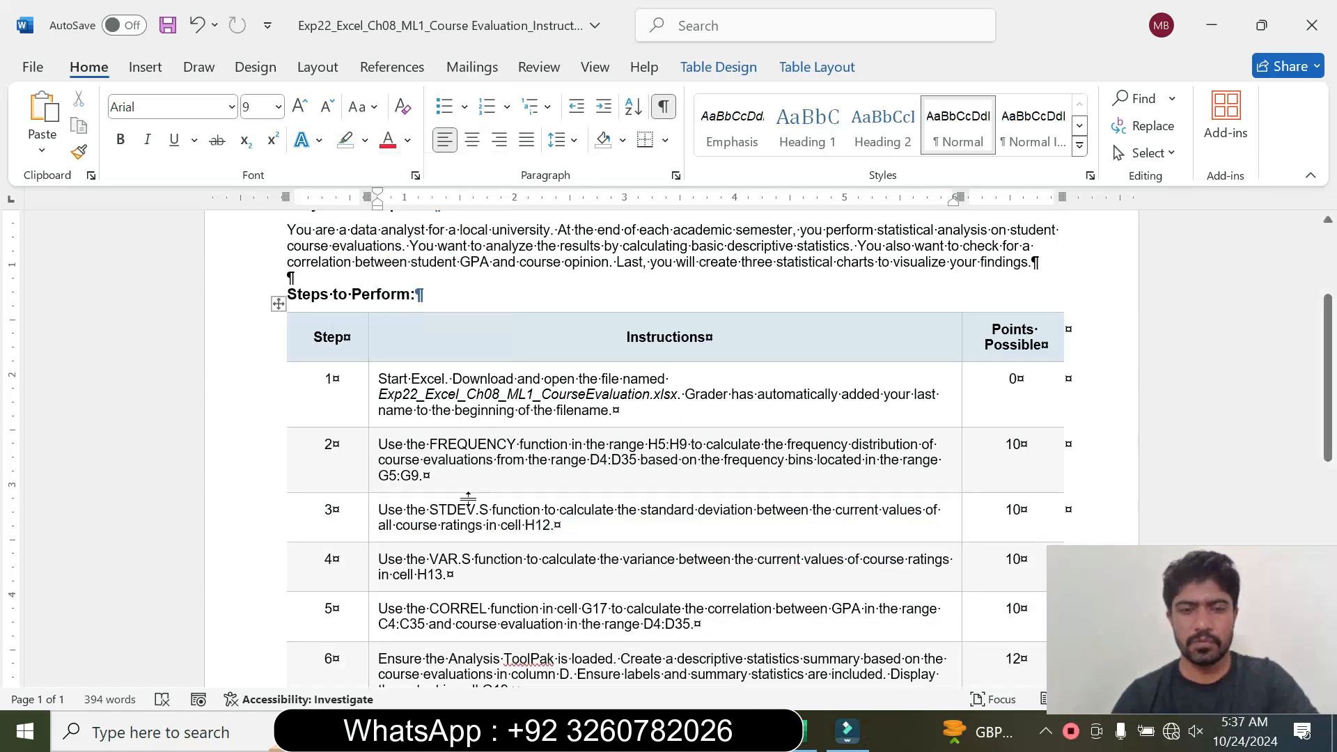
Set the step 4 instruction about the VAR.S function to 16 pt and highlight it turquoise for reading
click(371, 577)
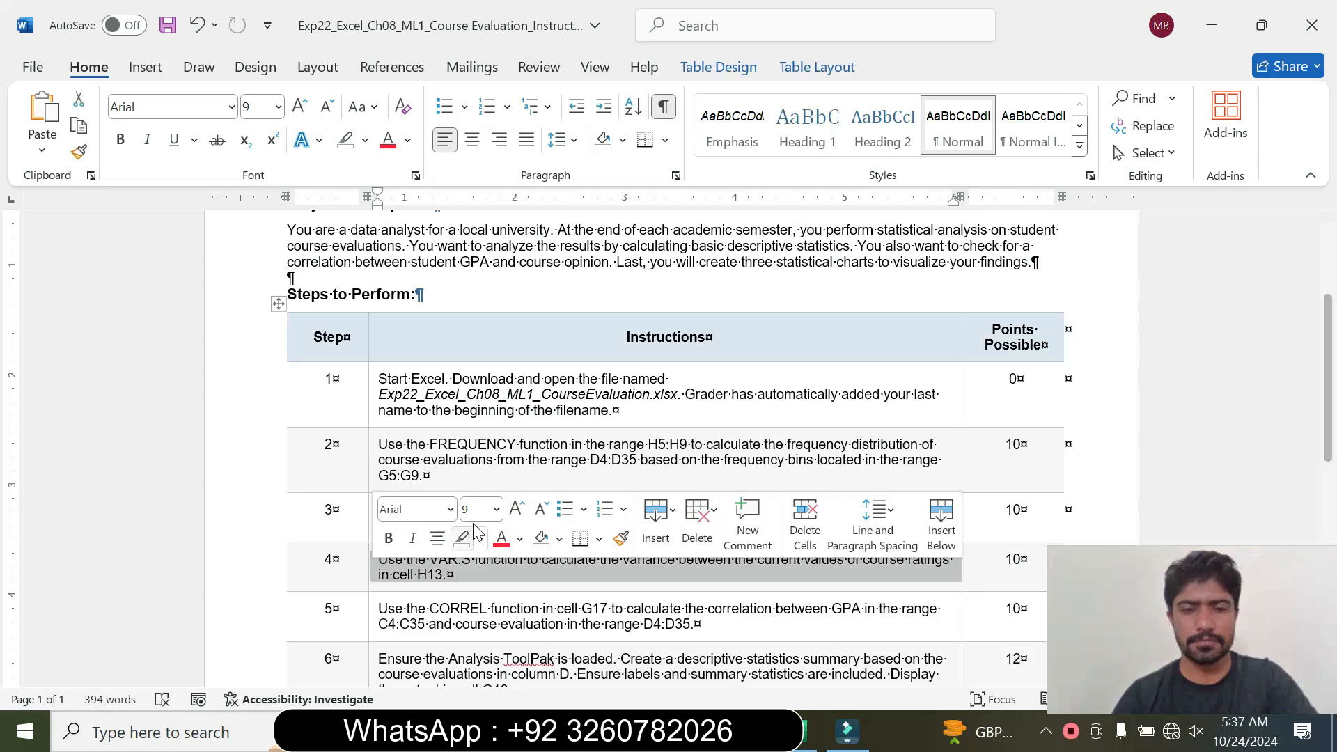
click(493, 503)
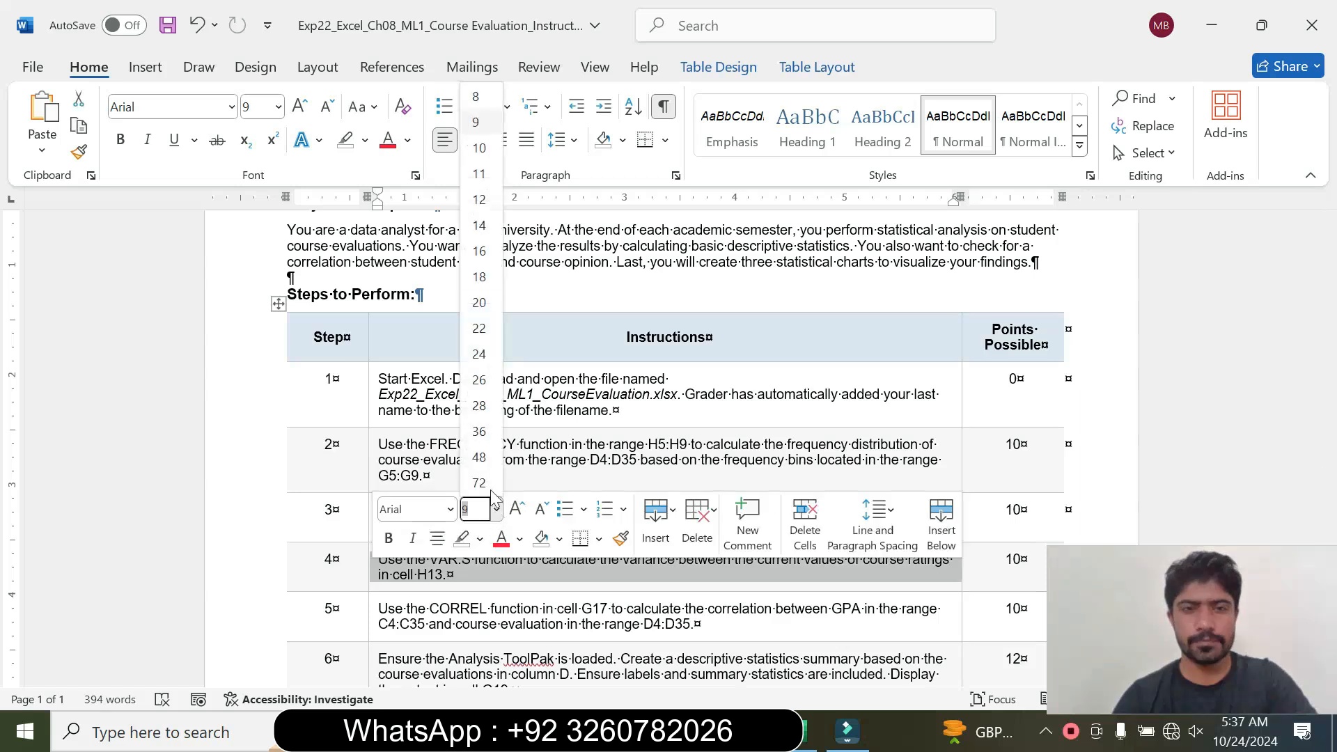
click(480, 251)
click(365, 140)
click(417, 209)
scroll(669, 445, down, 4)
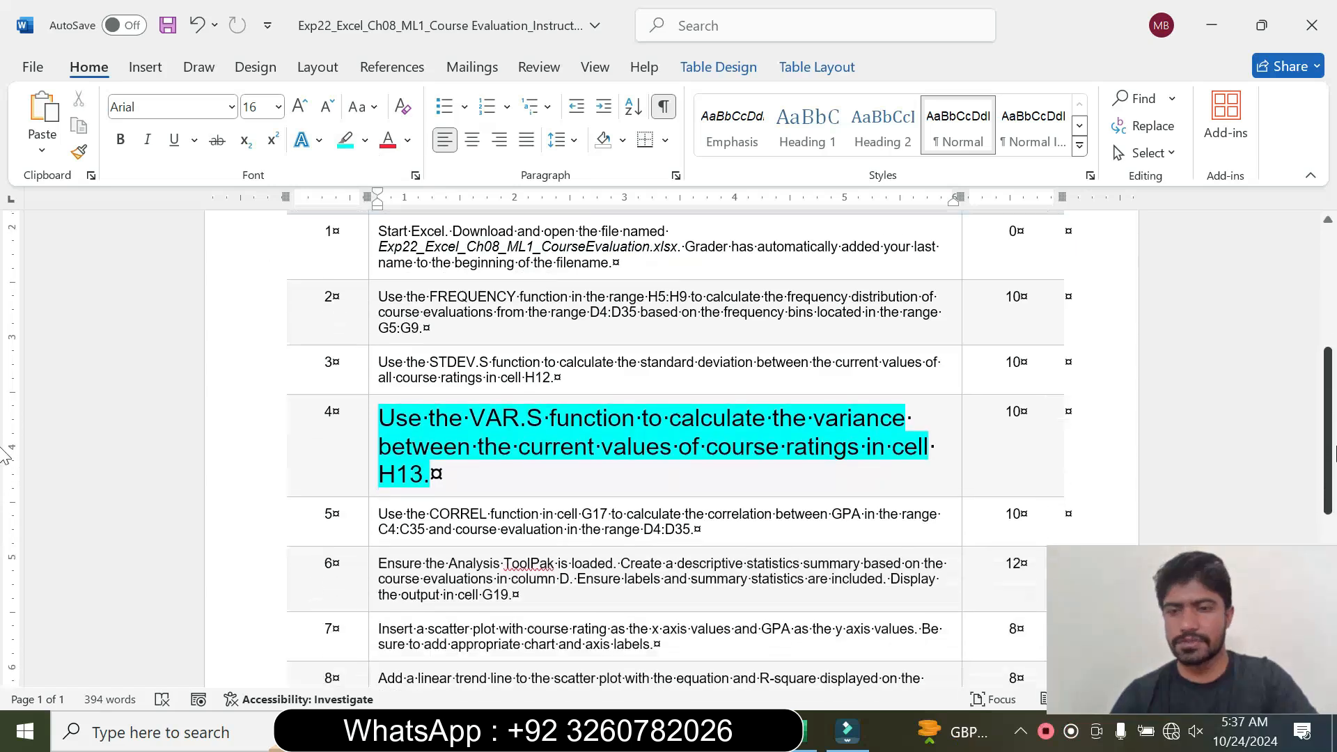
triple_click(496, 412)
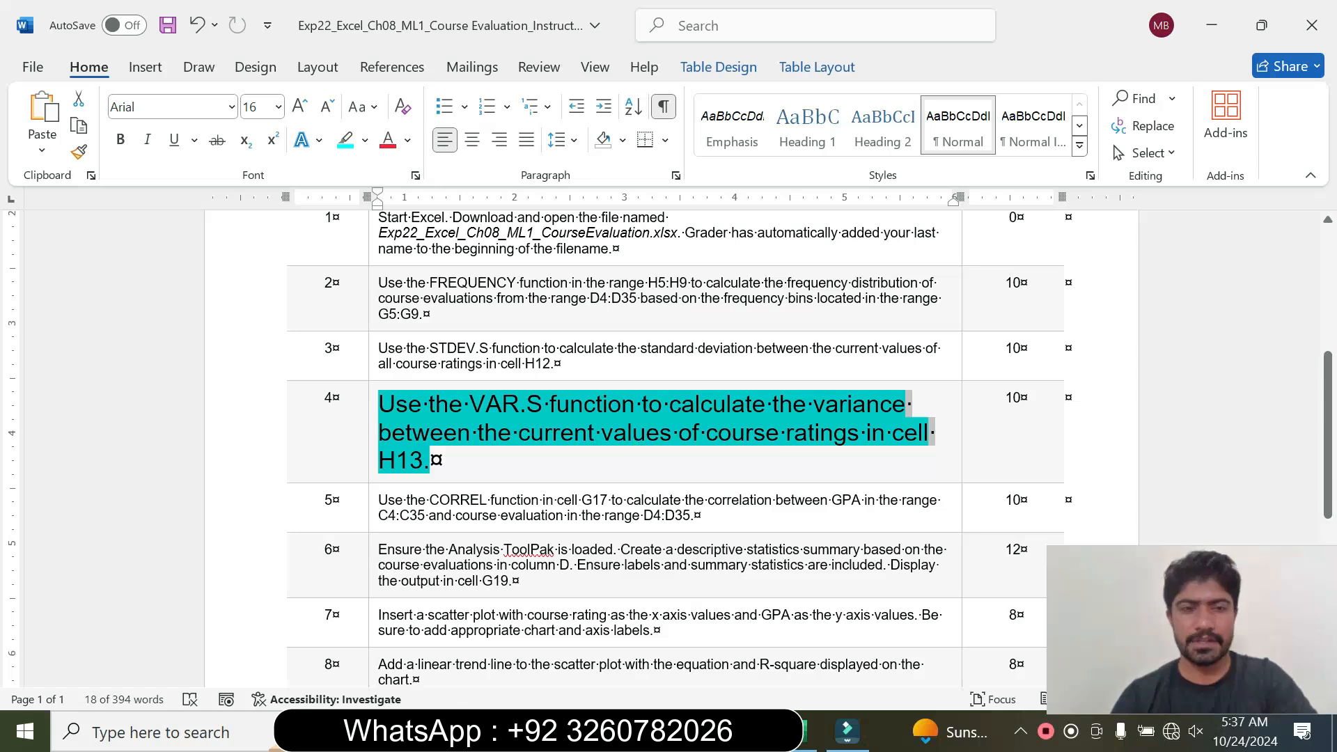
click(431, 461)
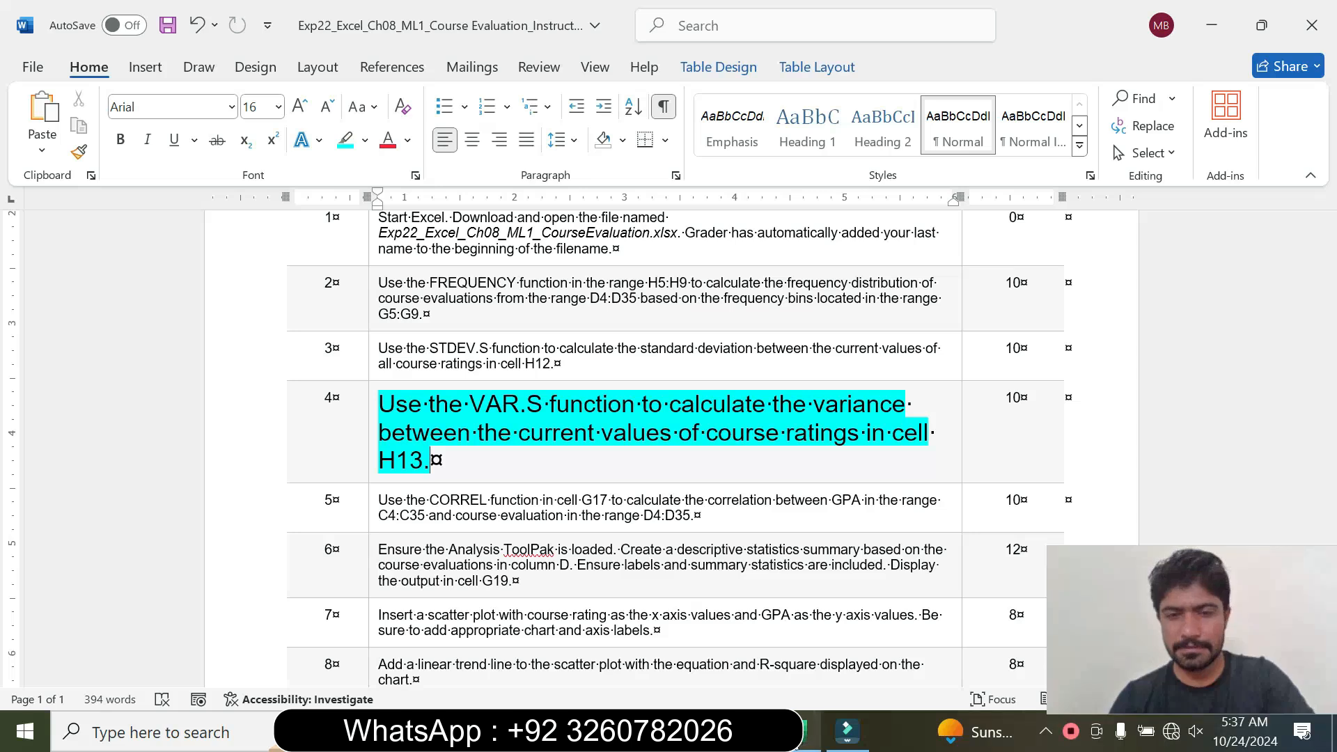
Switch to the Excel workbook and enter =VAR.S(D4:D35) in cell H13 to calculate the variance of the course ratings
key(alt+Tab)
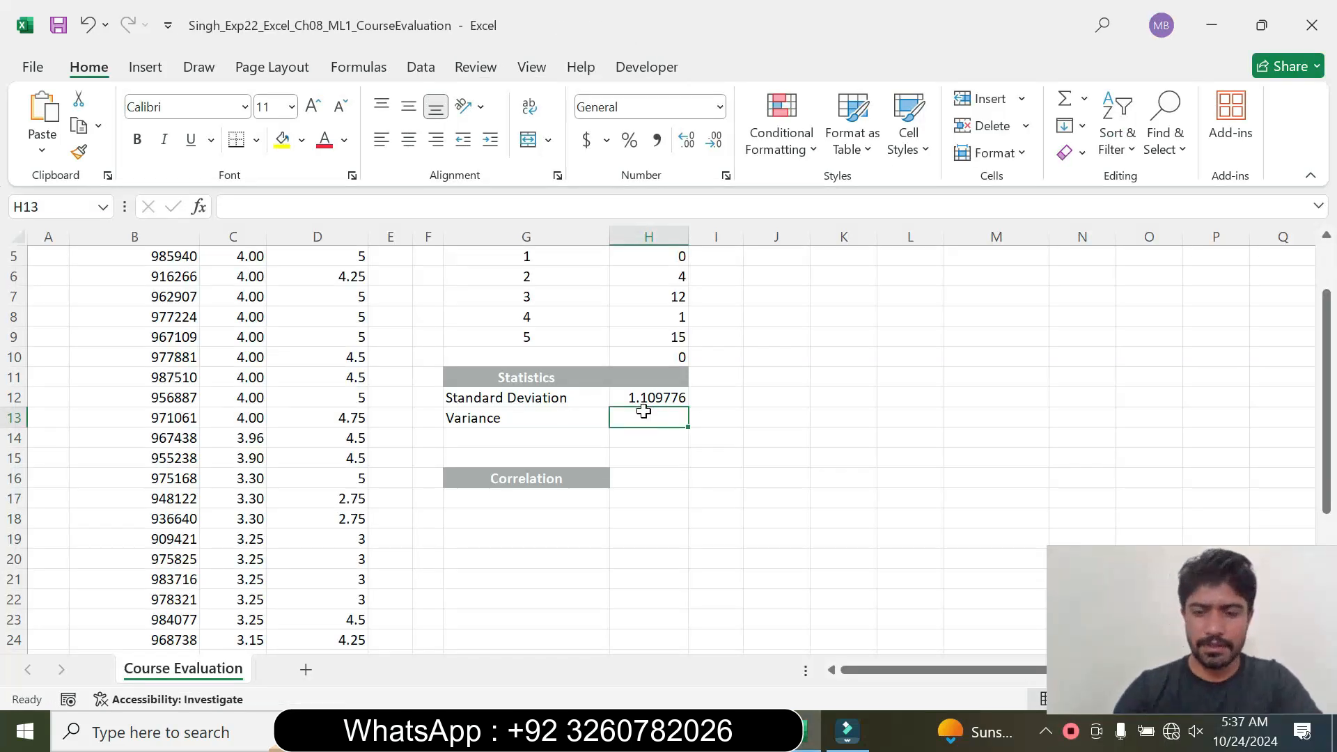
text(=)
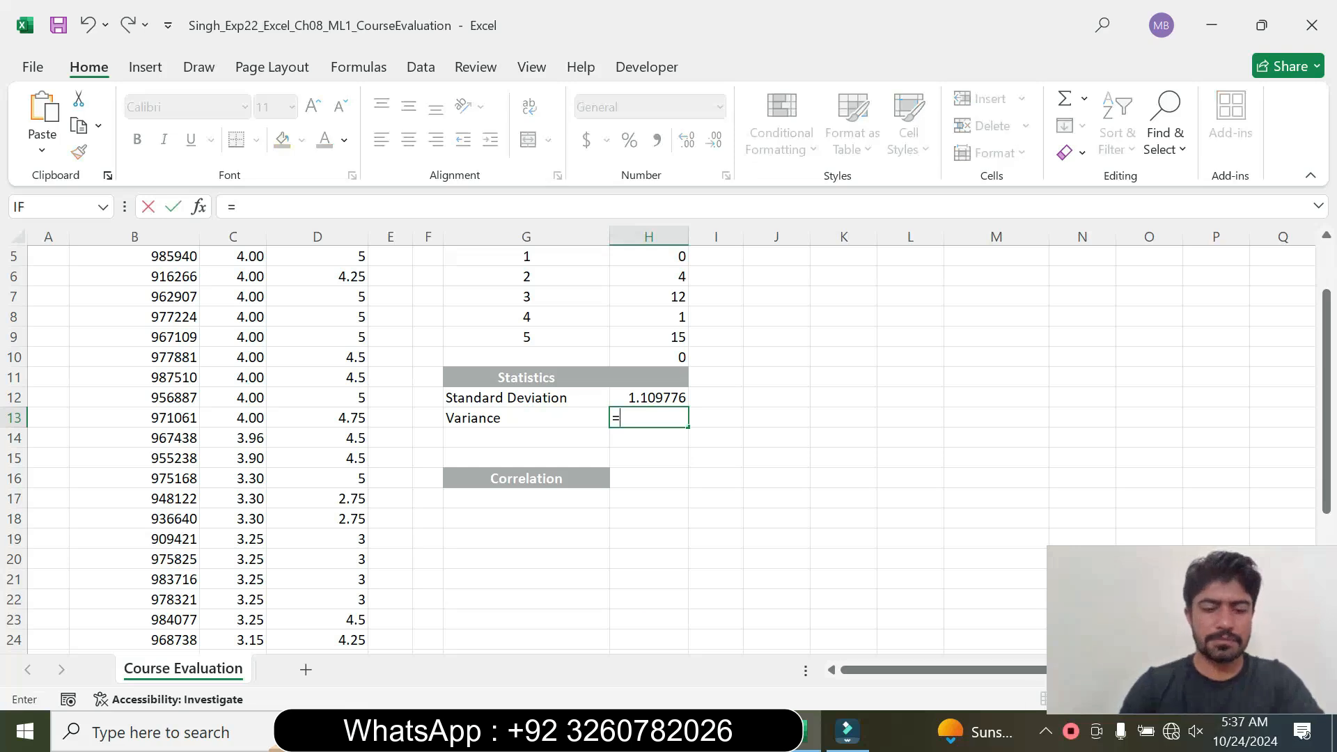
text(var)
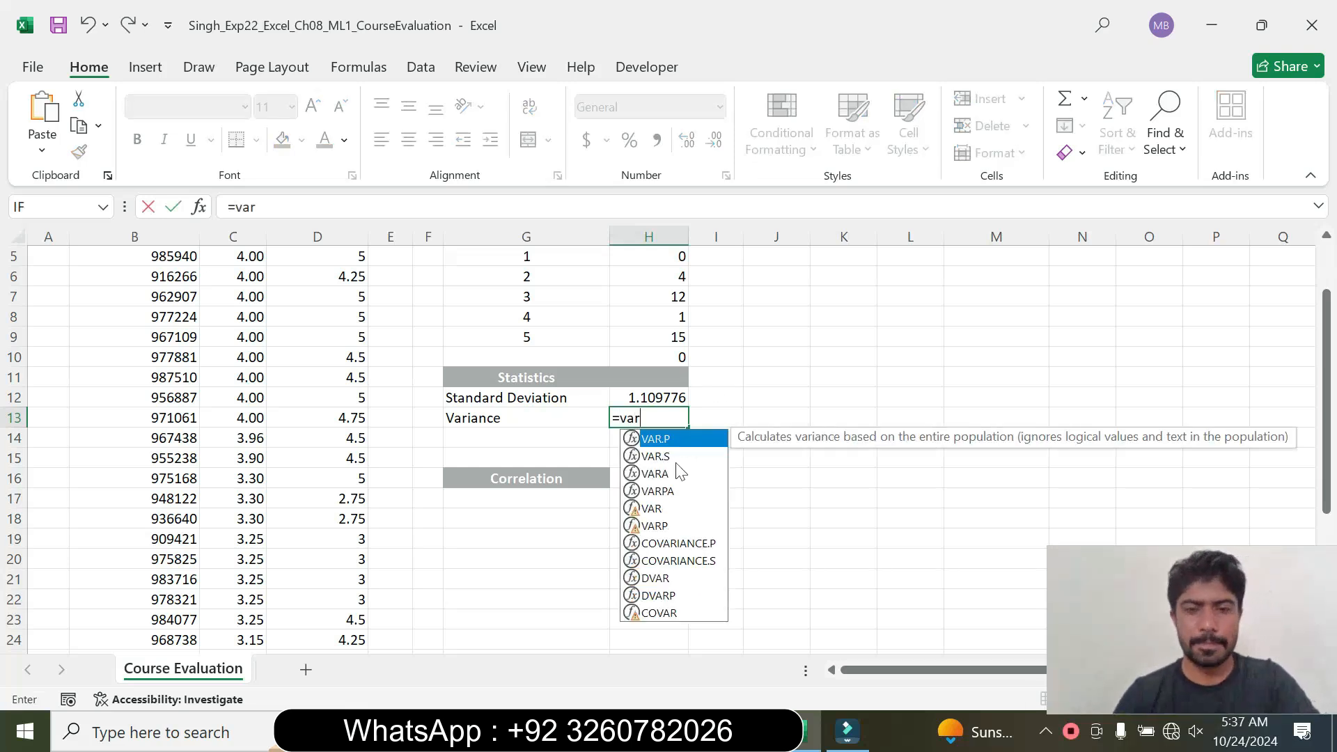
double_click(655, 456)
click(326, 207)
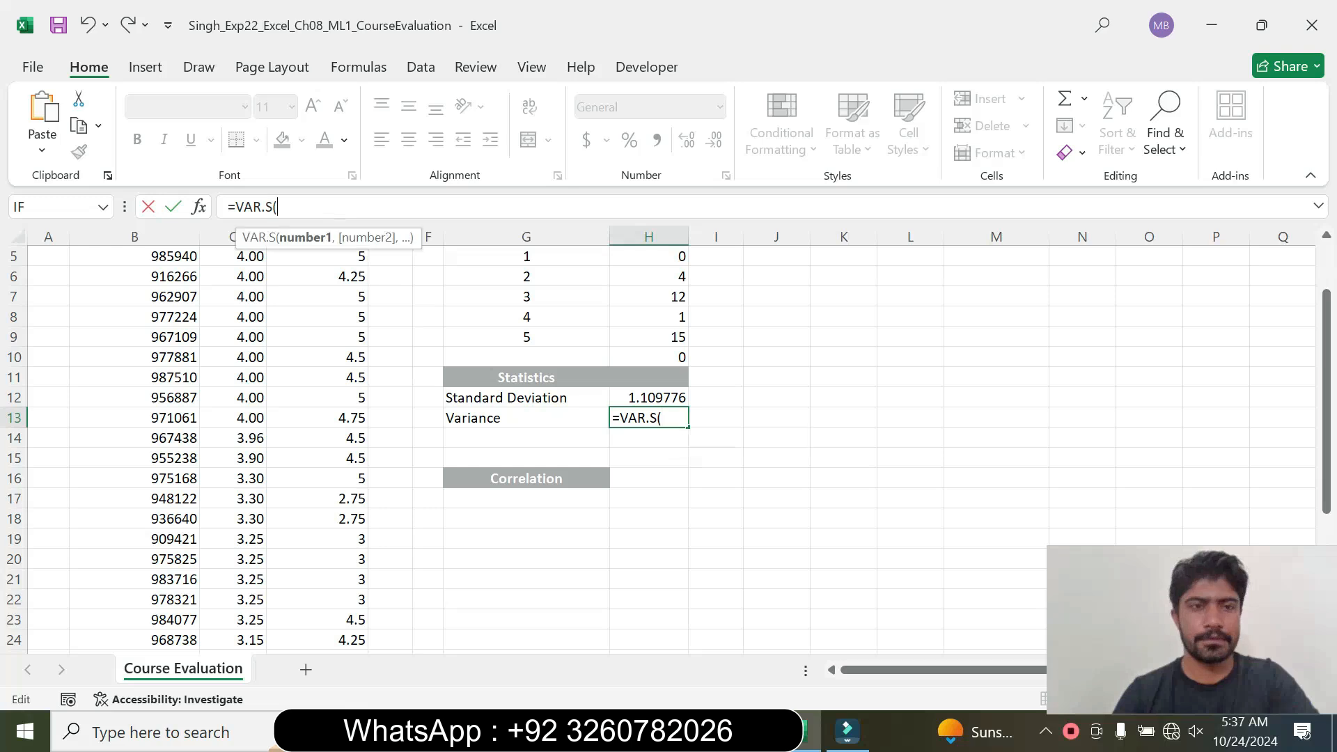
drag(1327, 390, 1314, 299)
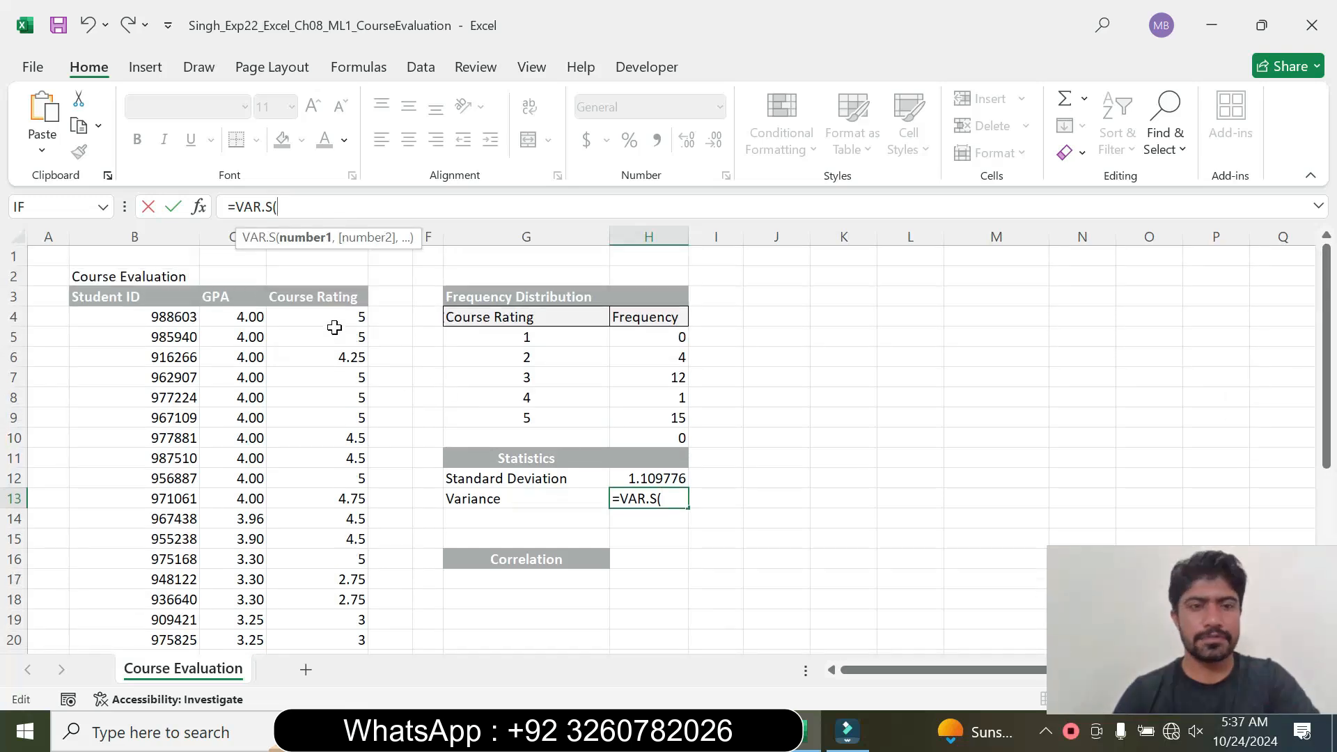
drag(334, 320, 322, 619)
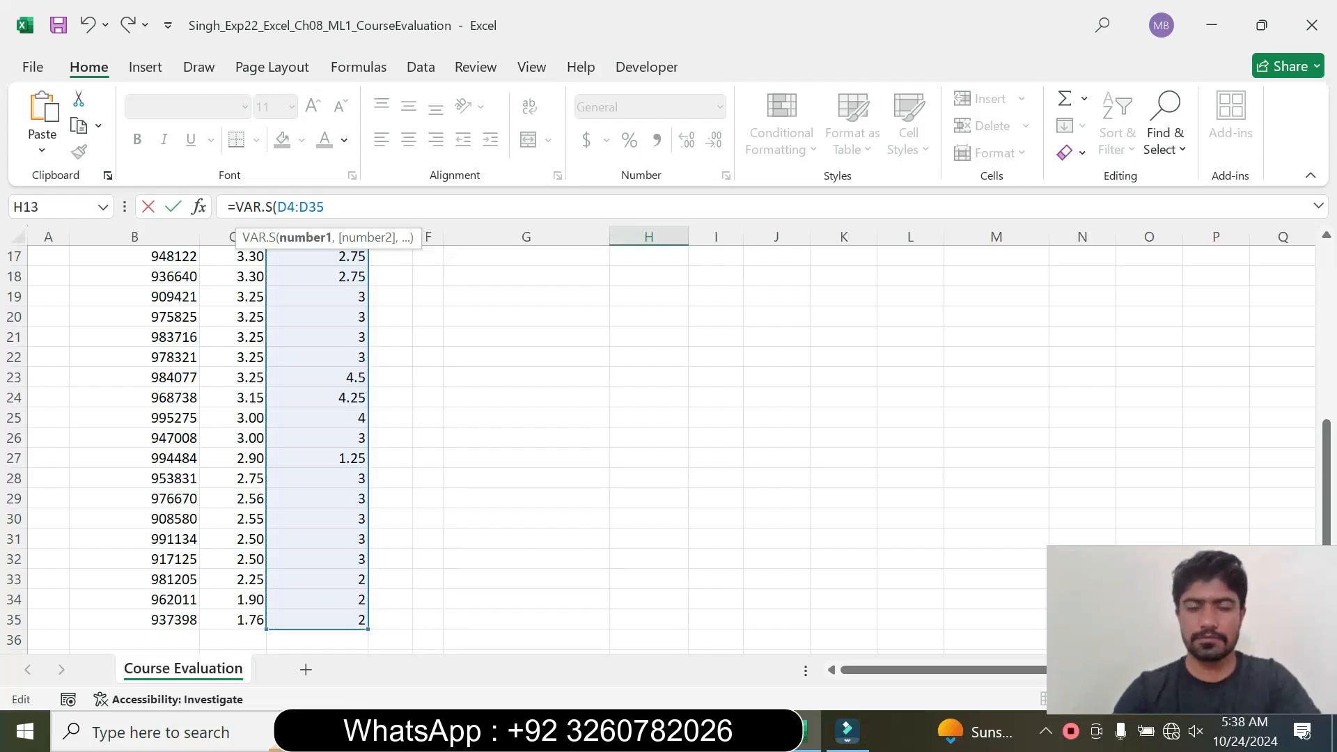
key(Return)
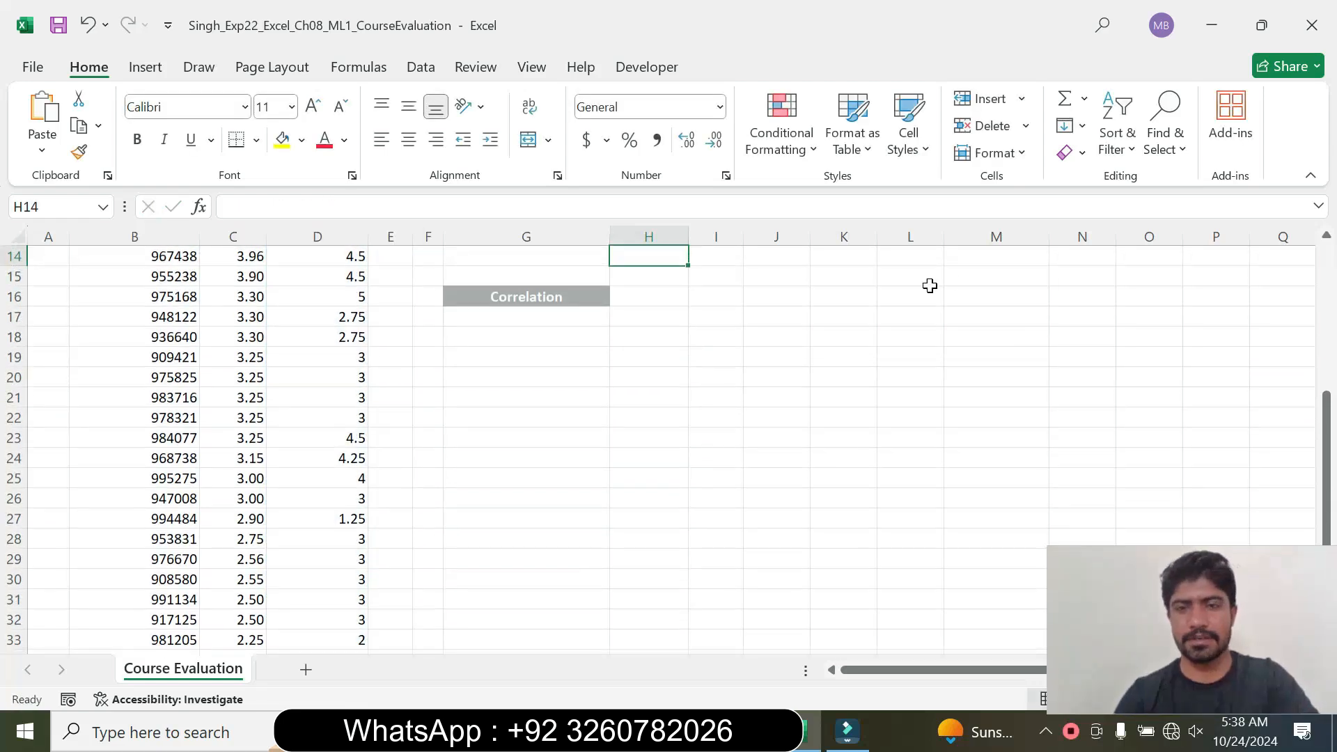
drag(1327, 461, 1327, 382)
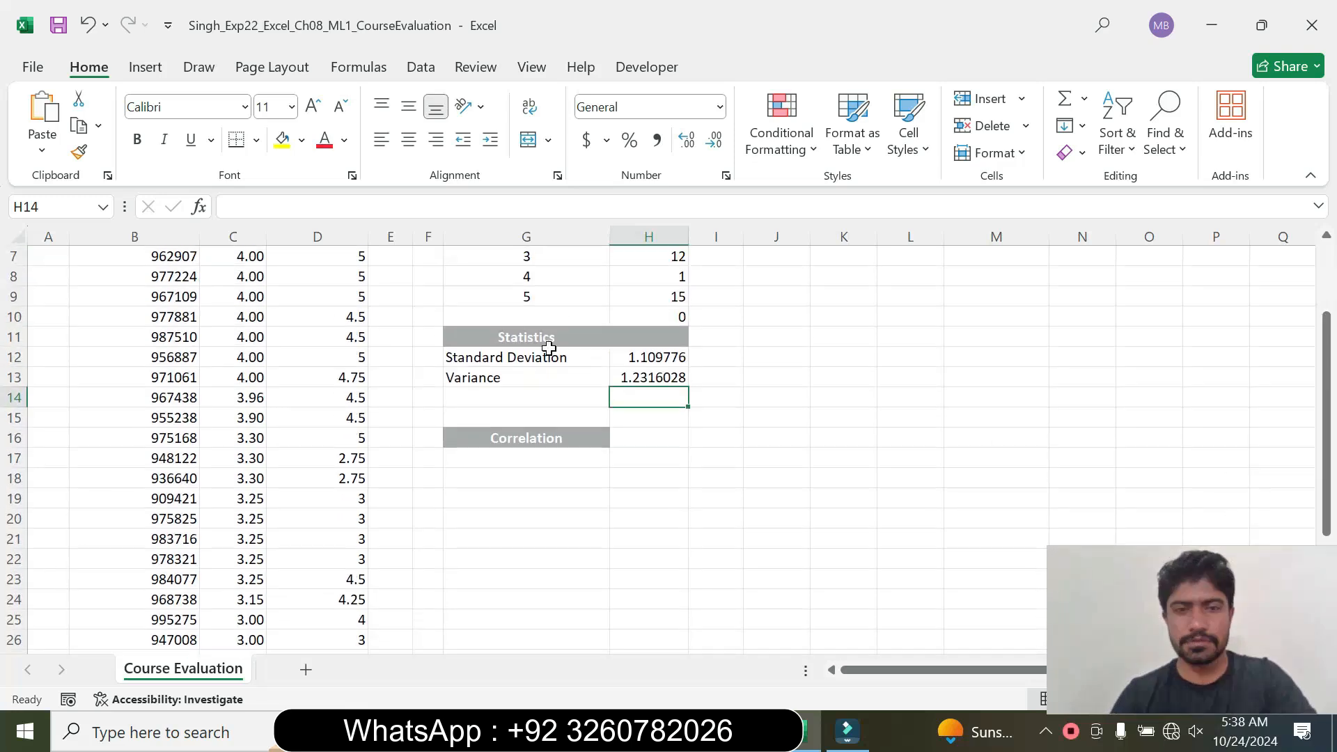
click(624, 375)
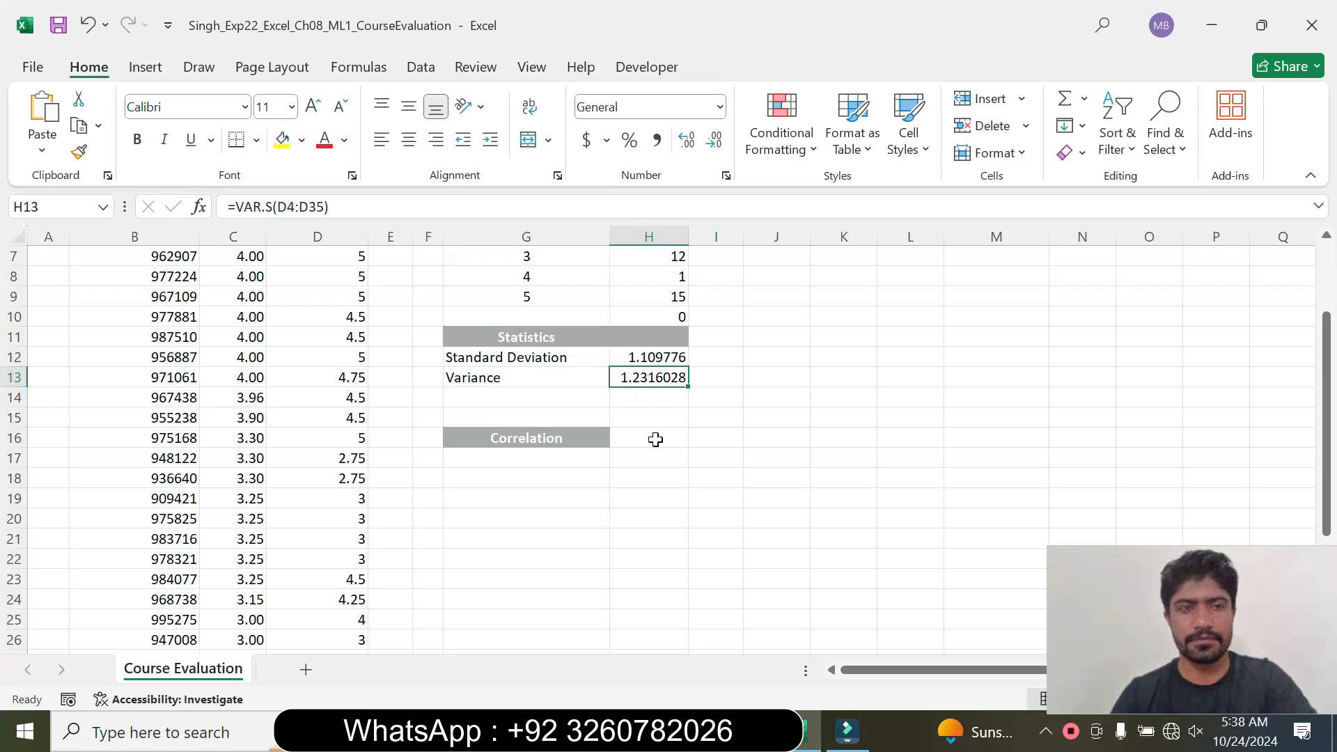
Switch to the Word instructions, set the step 4 VAR.S text to 9 pt and remove its highlight colour
key(alt+Tab)
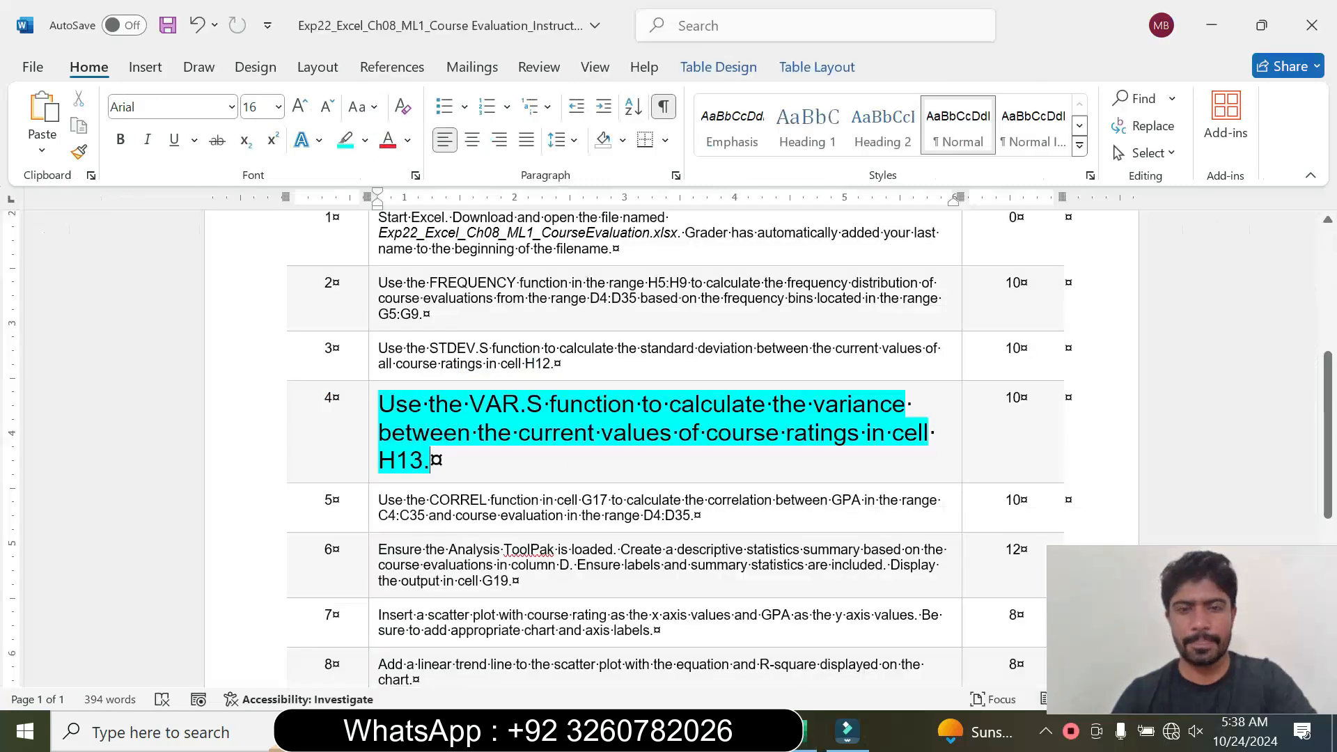
right_click(374, 455)
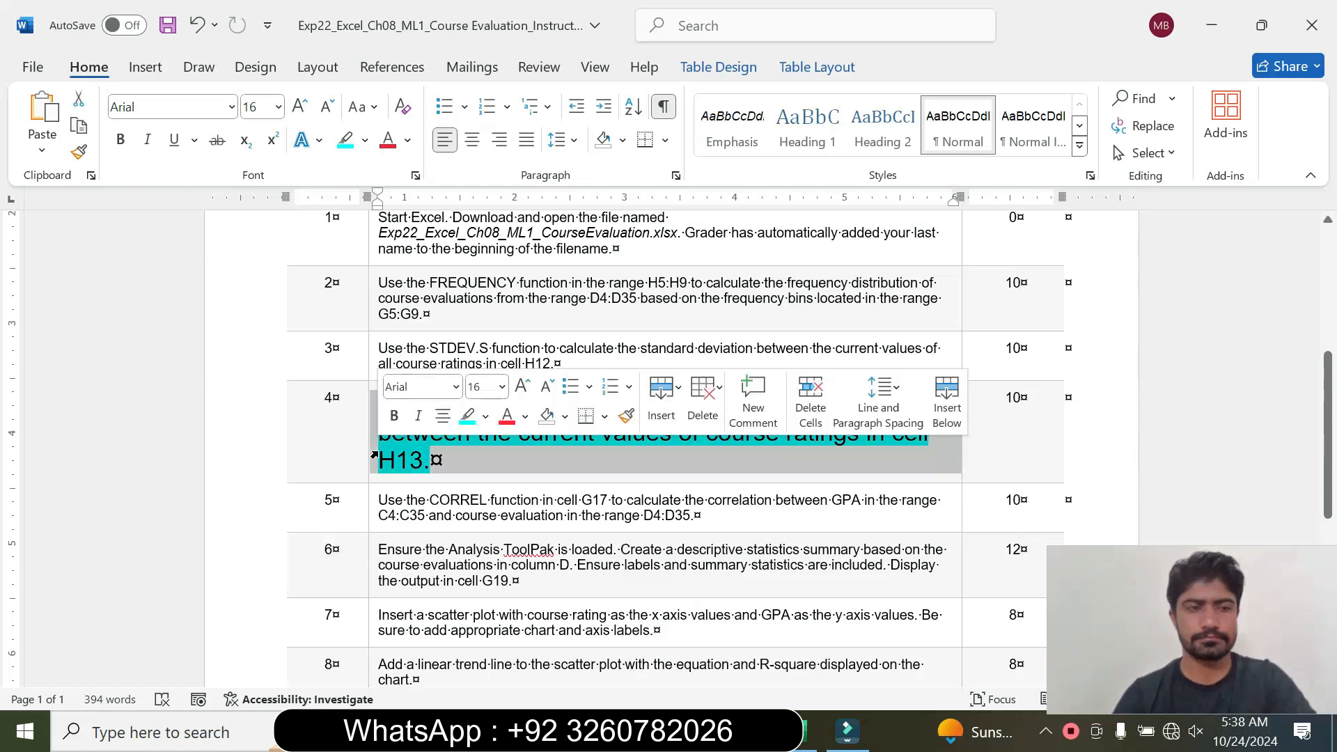
click(502, 392)
click(491, 37)
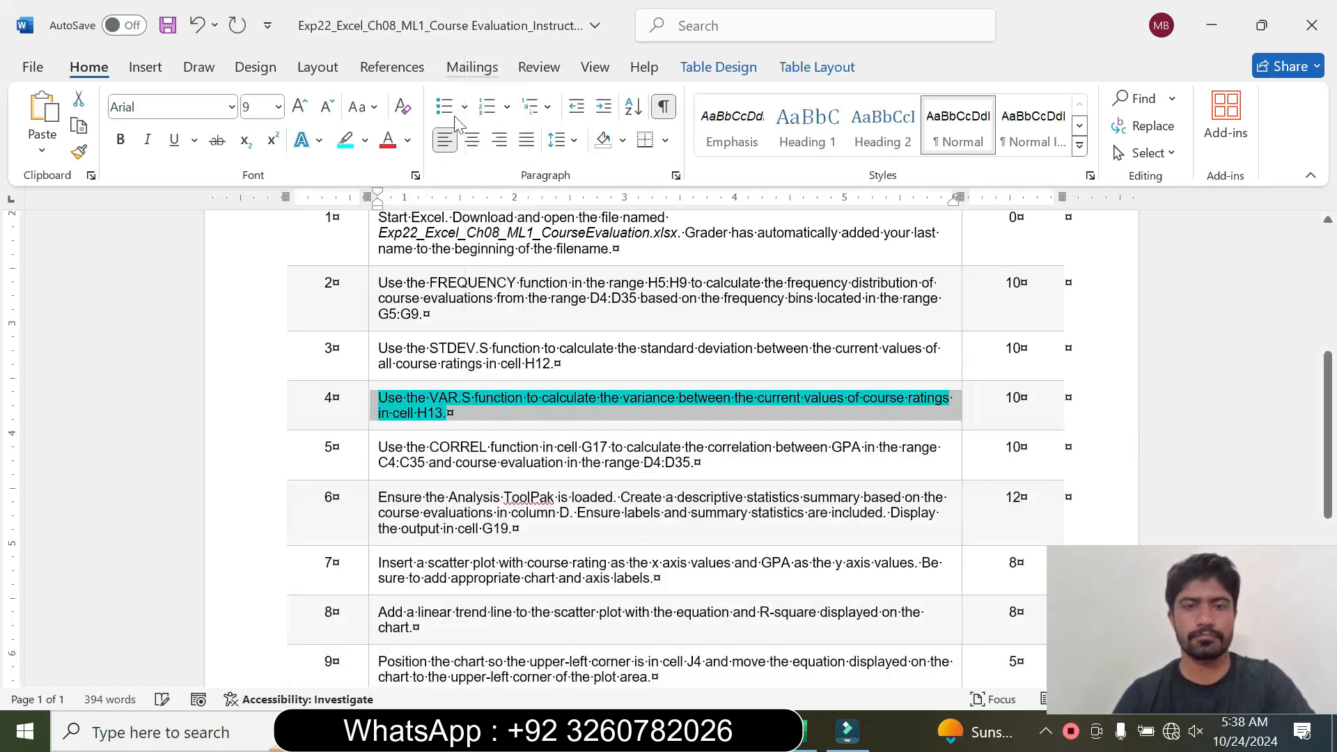
click(365, 140)
click(385, 308)
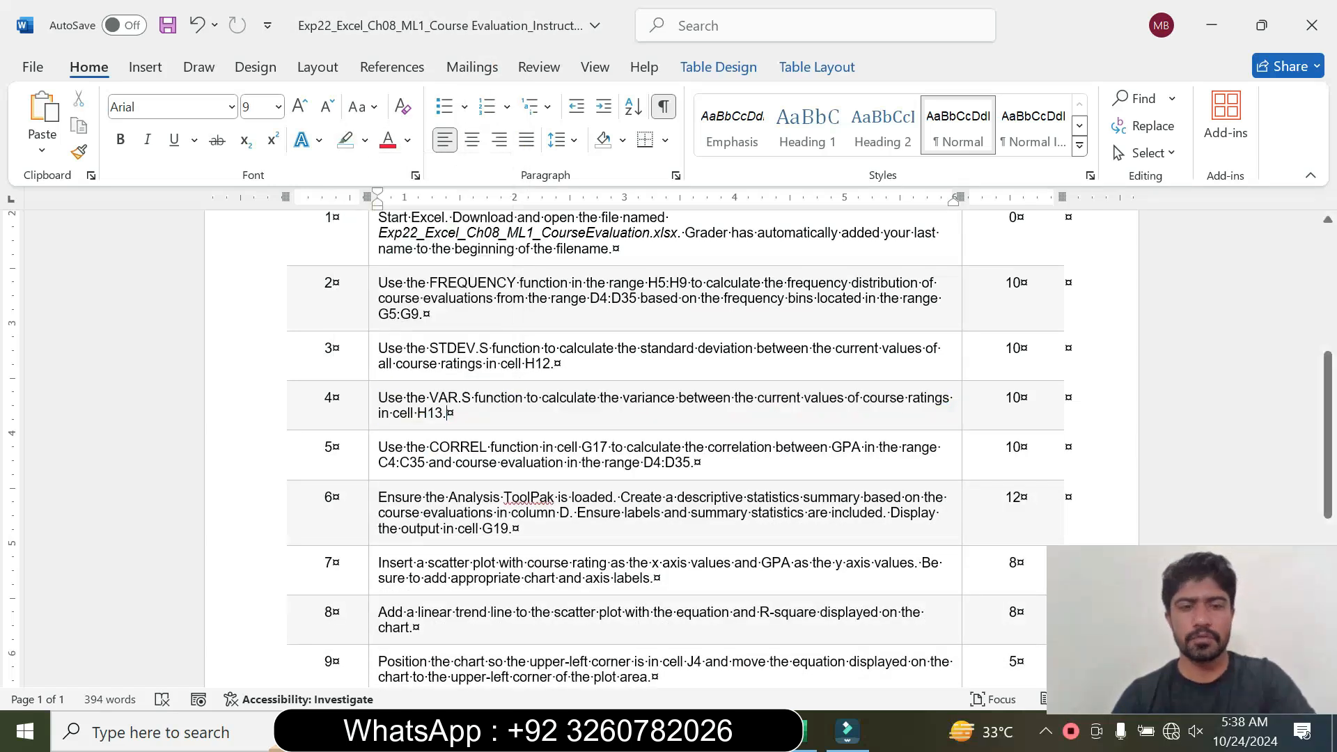
Set the step 5 instruction about the CORREL function to 16 pt and highlight it turquoise for reading
click(372, 465)
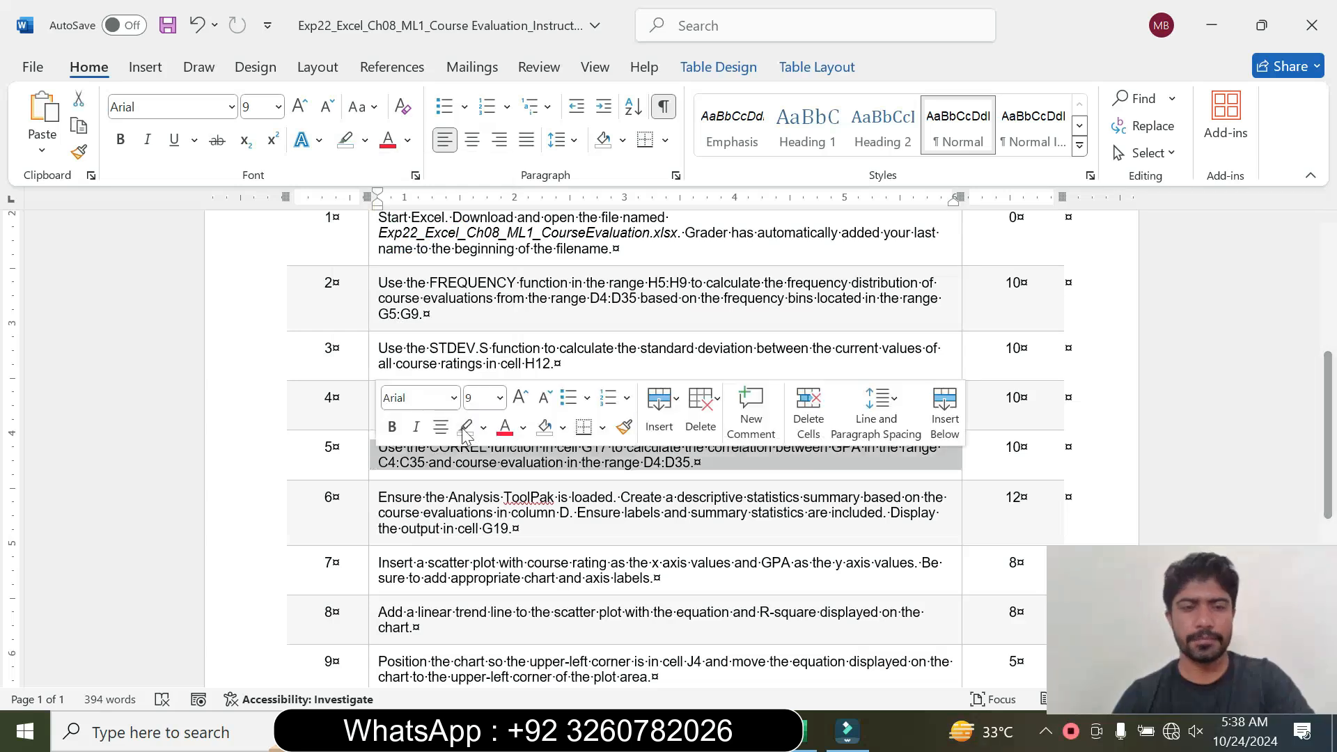
click(500, 397)
click(488, 170)
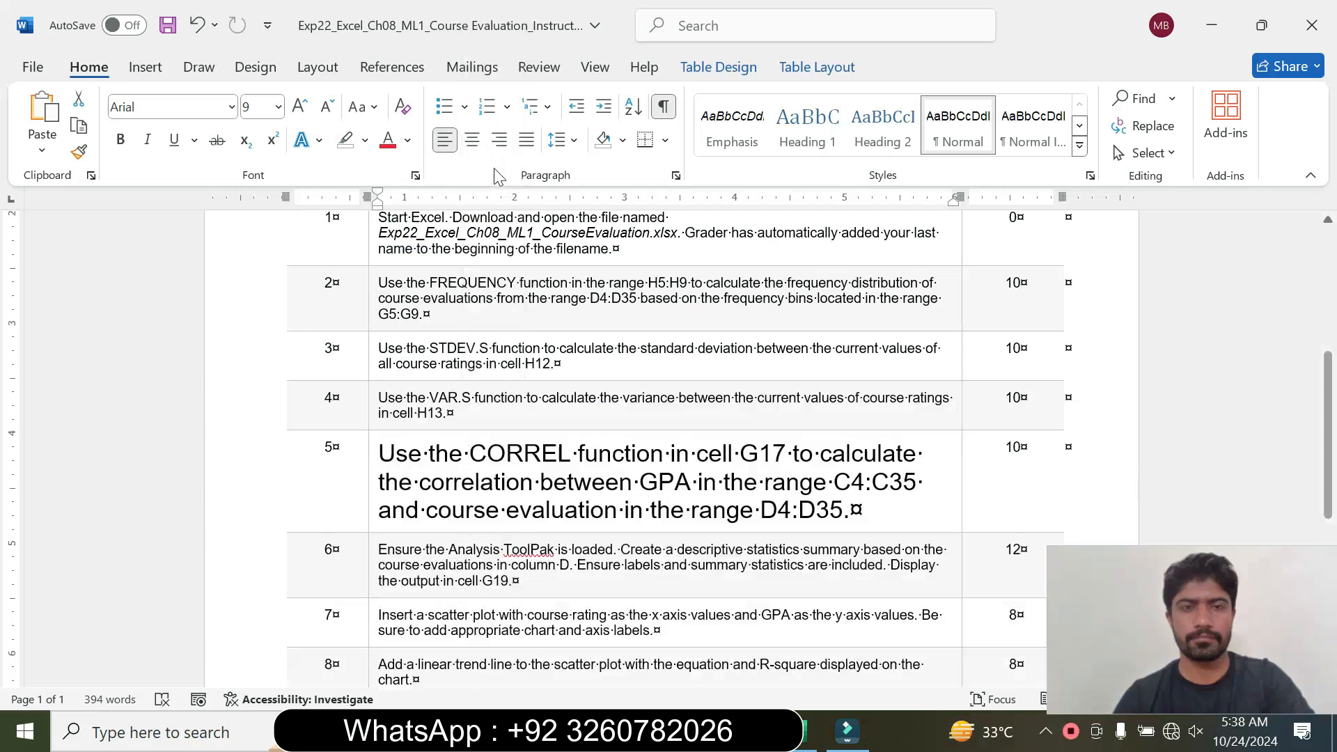
click(365, 140)
click(408, 221)
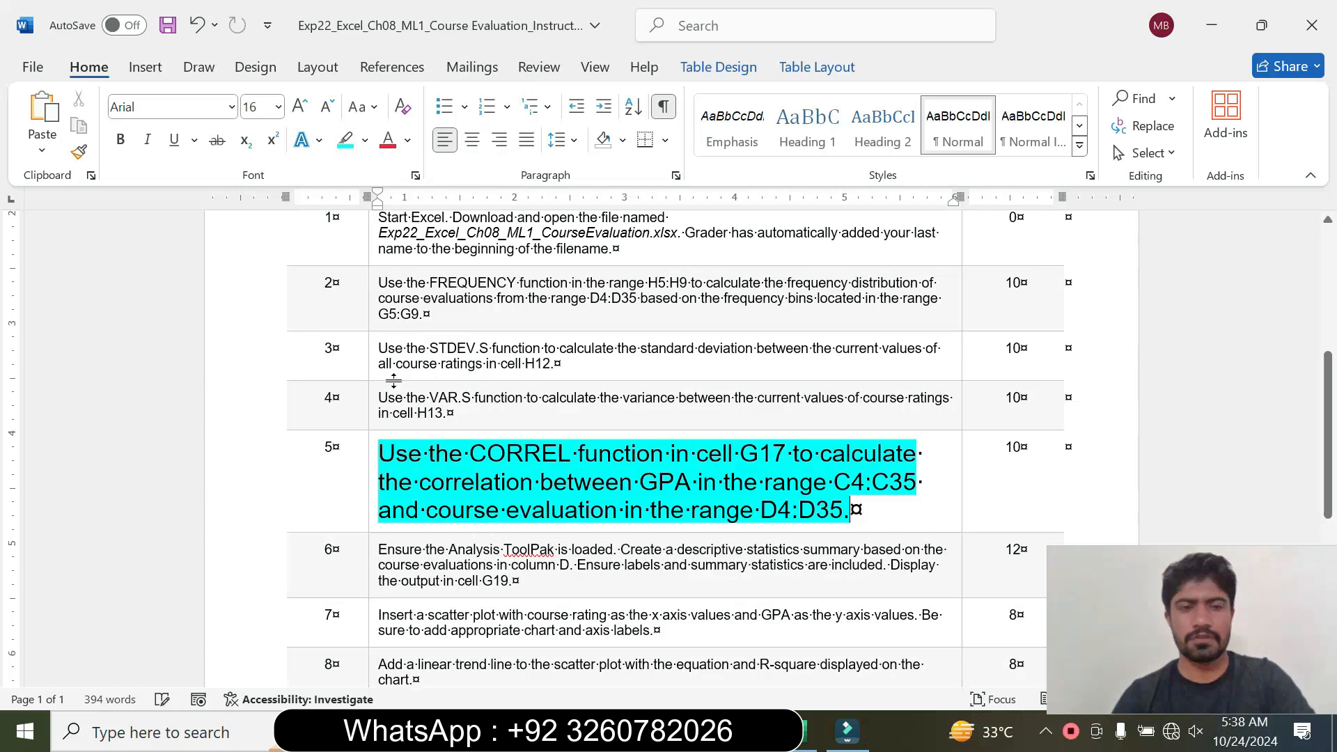
Read the step 5 CORREL instruction, select its target cell G17 in the Excel workbook, and recheck the required ranges in Word
drag(380, 454, 853, 505)
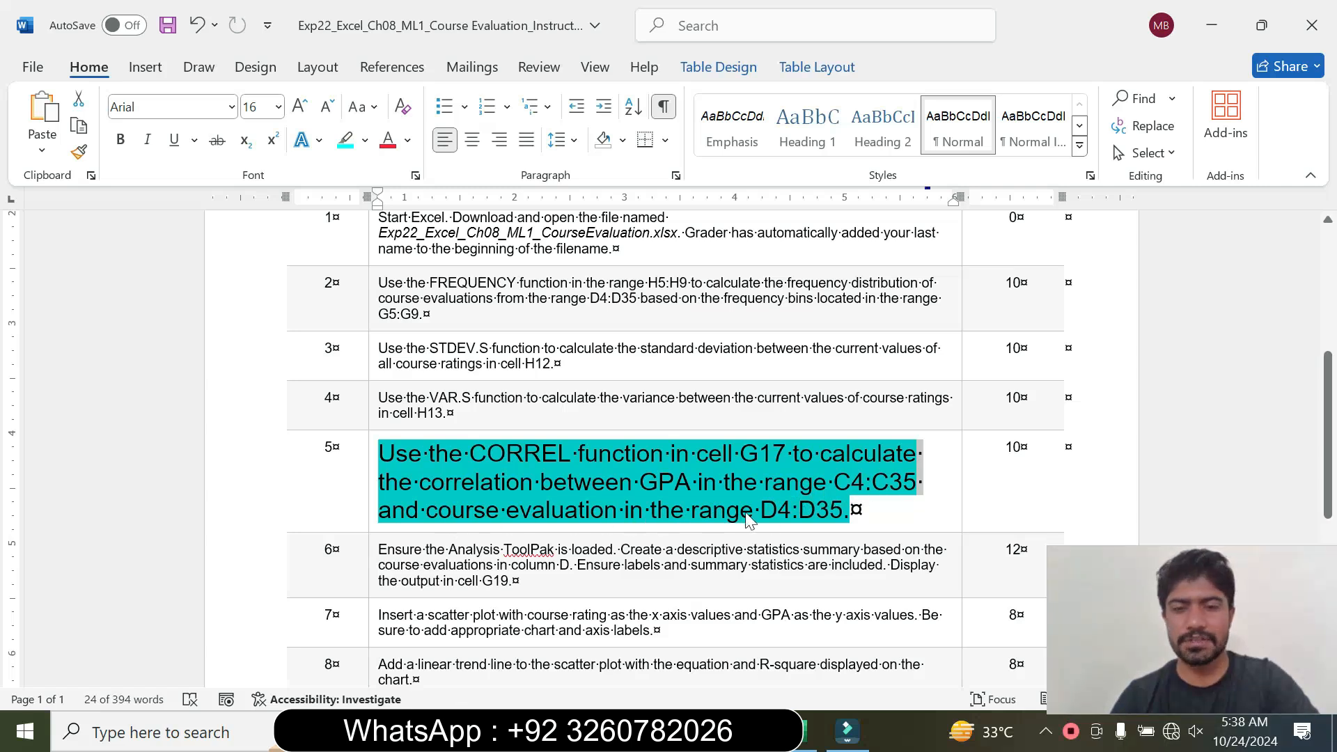
click(681, 485)
drag(471, 454, 792, 456)
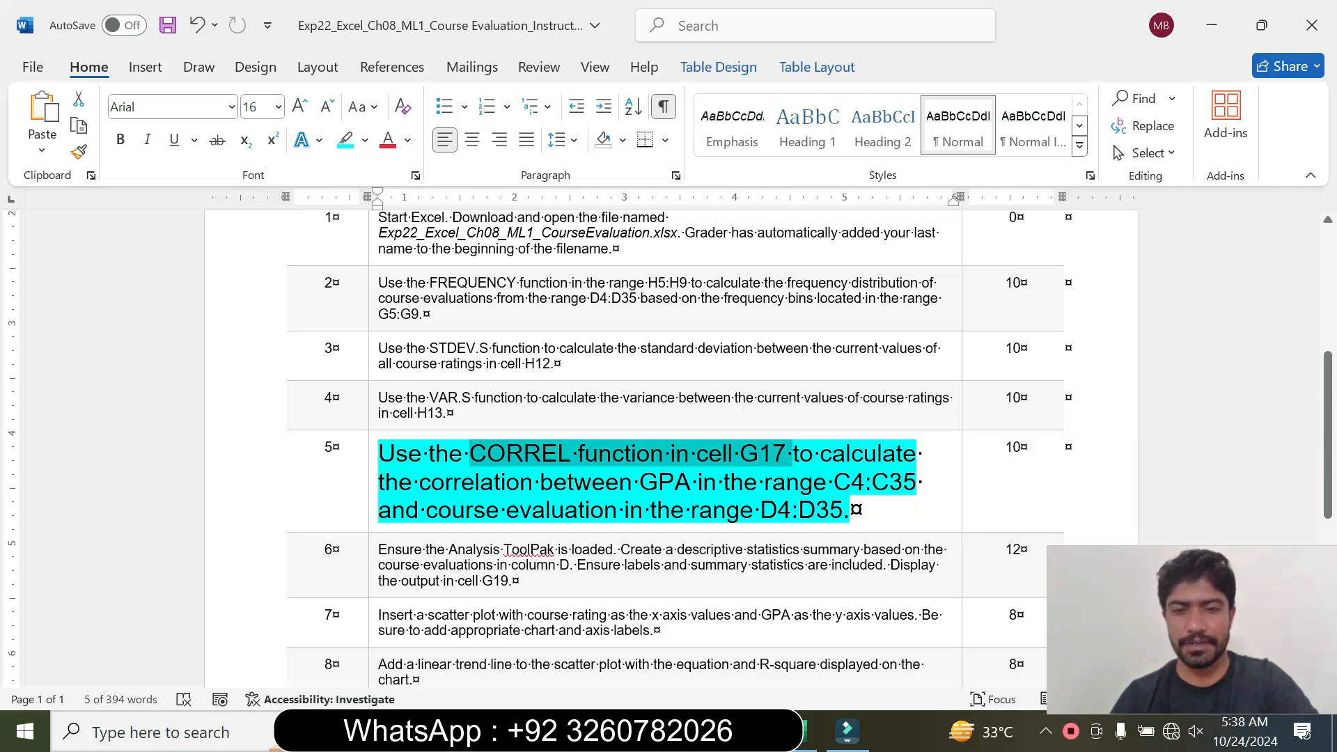
click(810, 731)
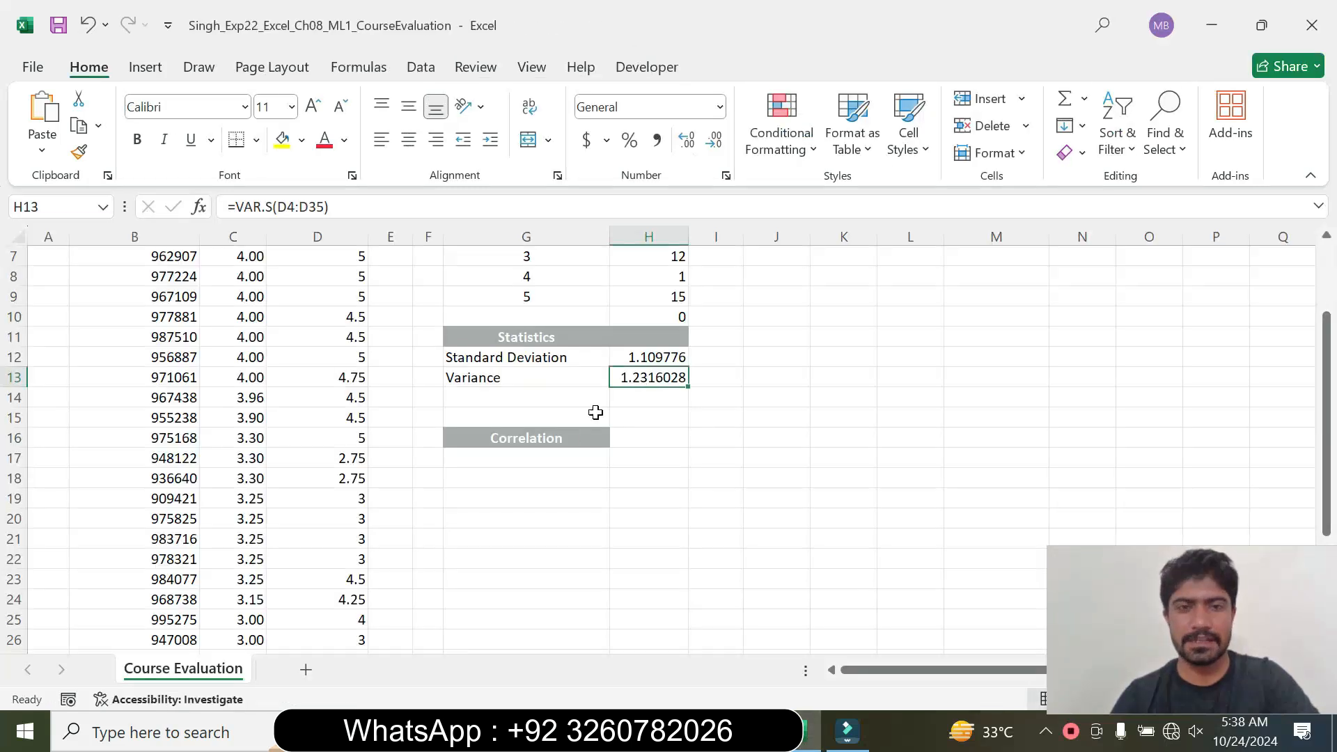
click(539, 456)
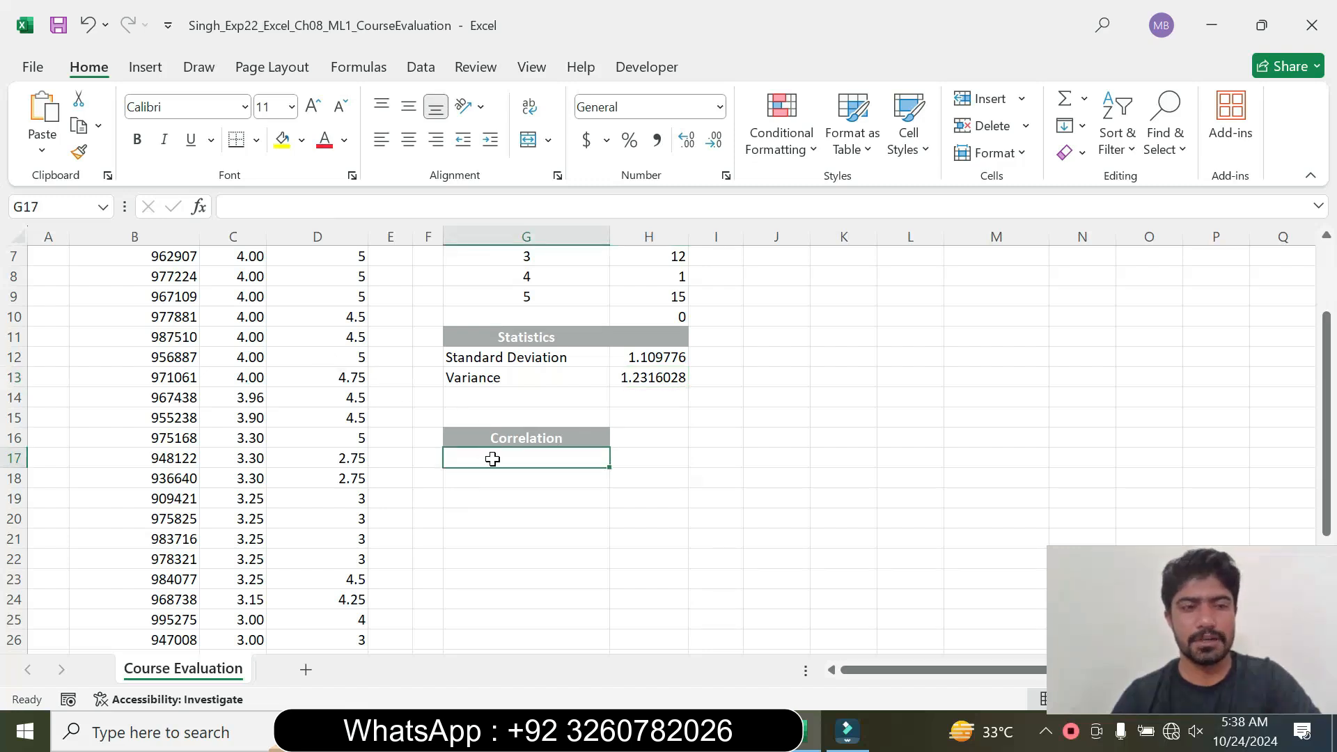
click(762, 732)
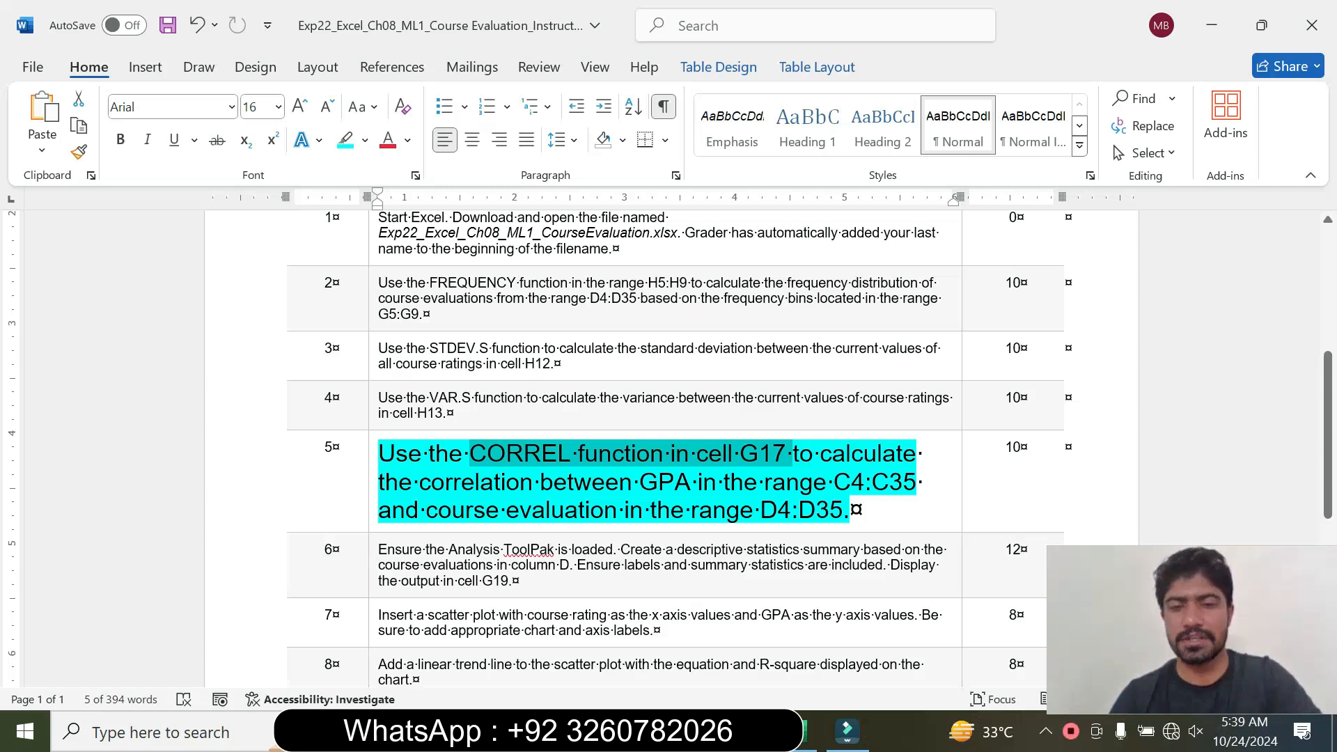
click(761, 510)
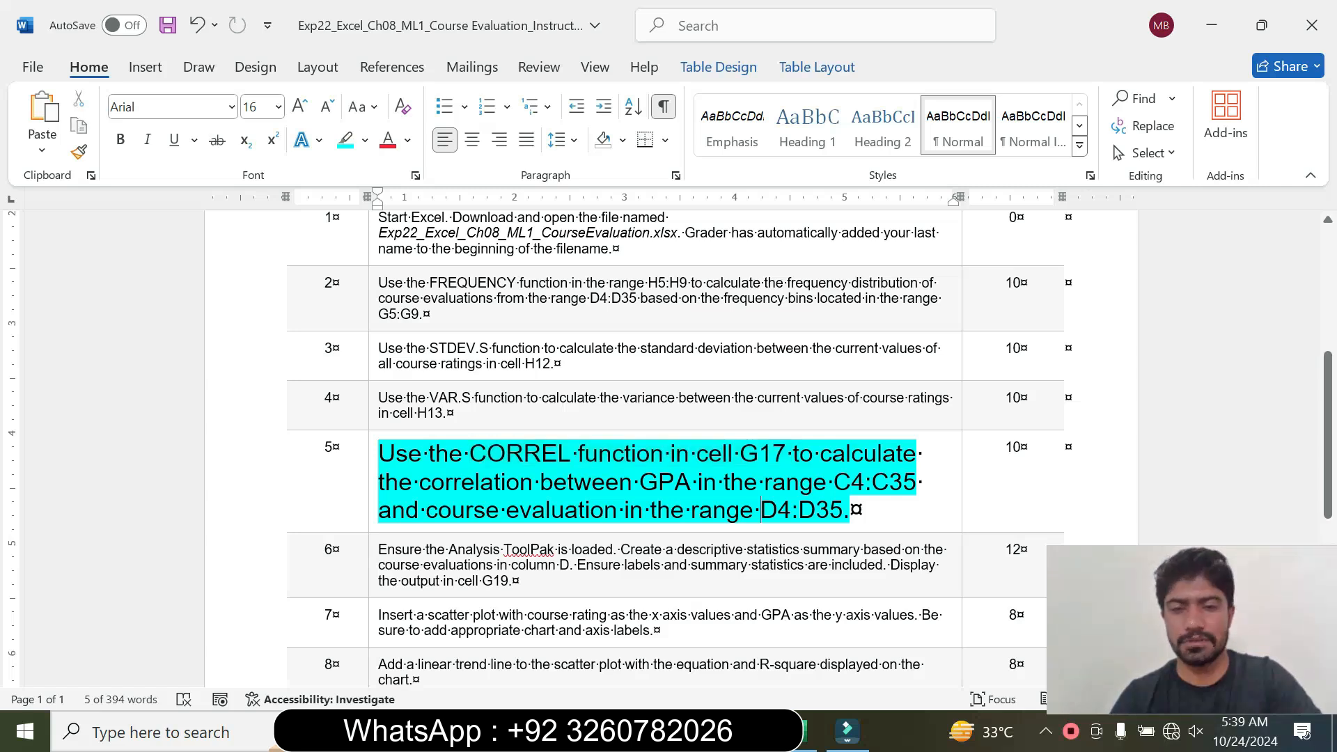
Switch to the Excel workbook and enter =CORREL(C4:C35,D4:D35) in cell G17 to correlate GPA with course rating
click(799, 741)
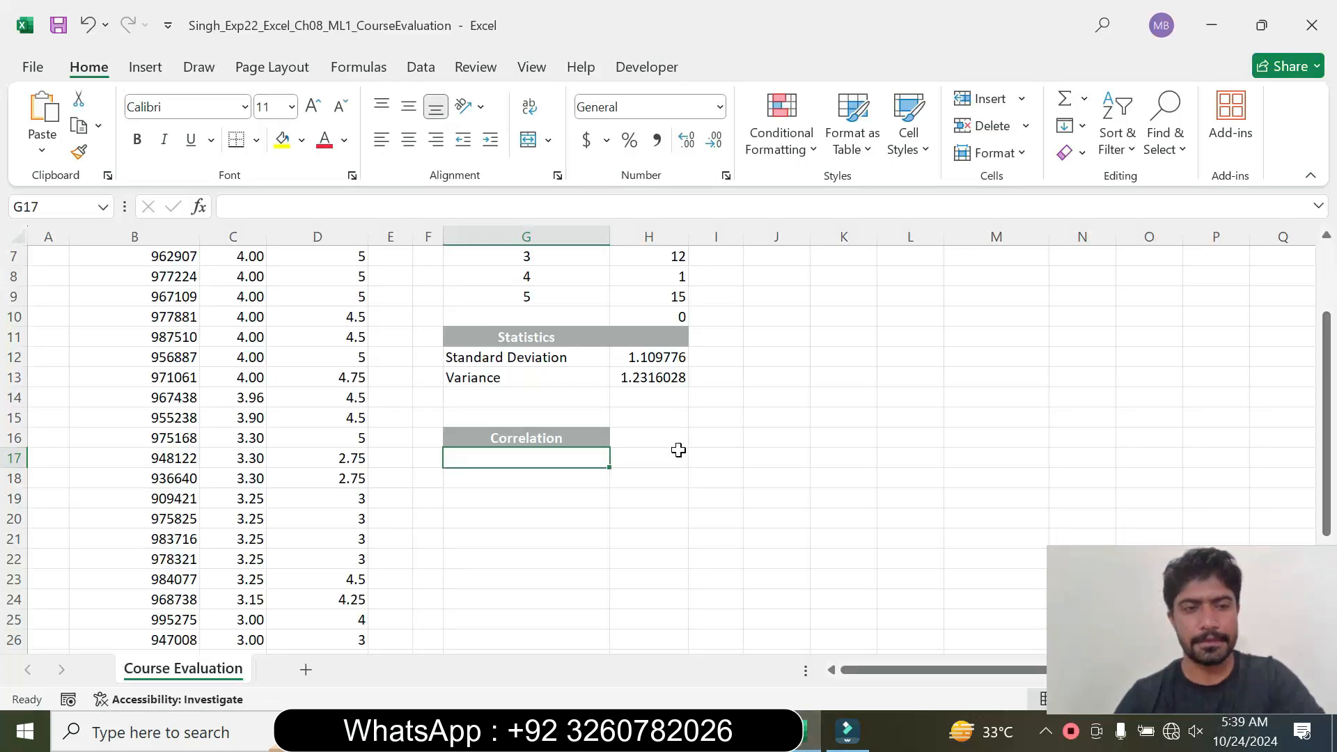
text(=cor)
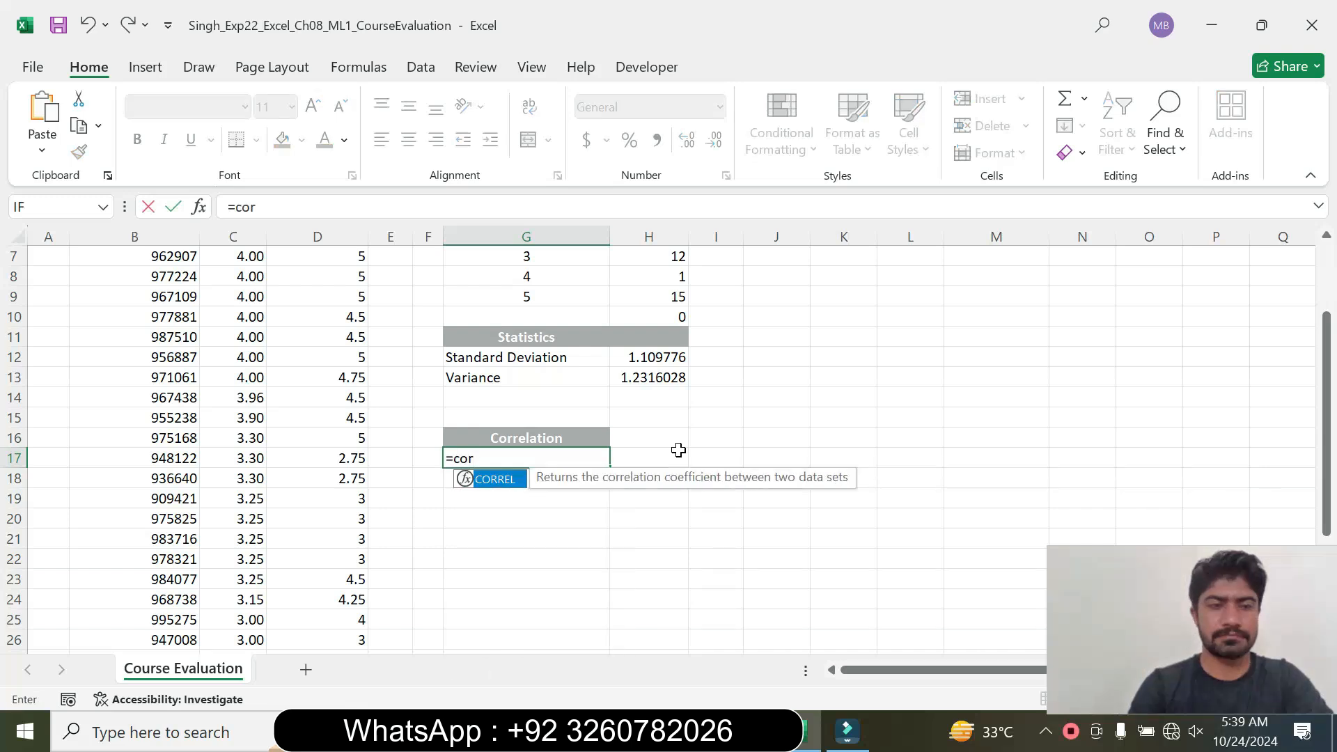
double_click(518, 481)
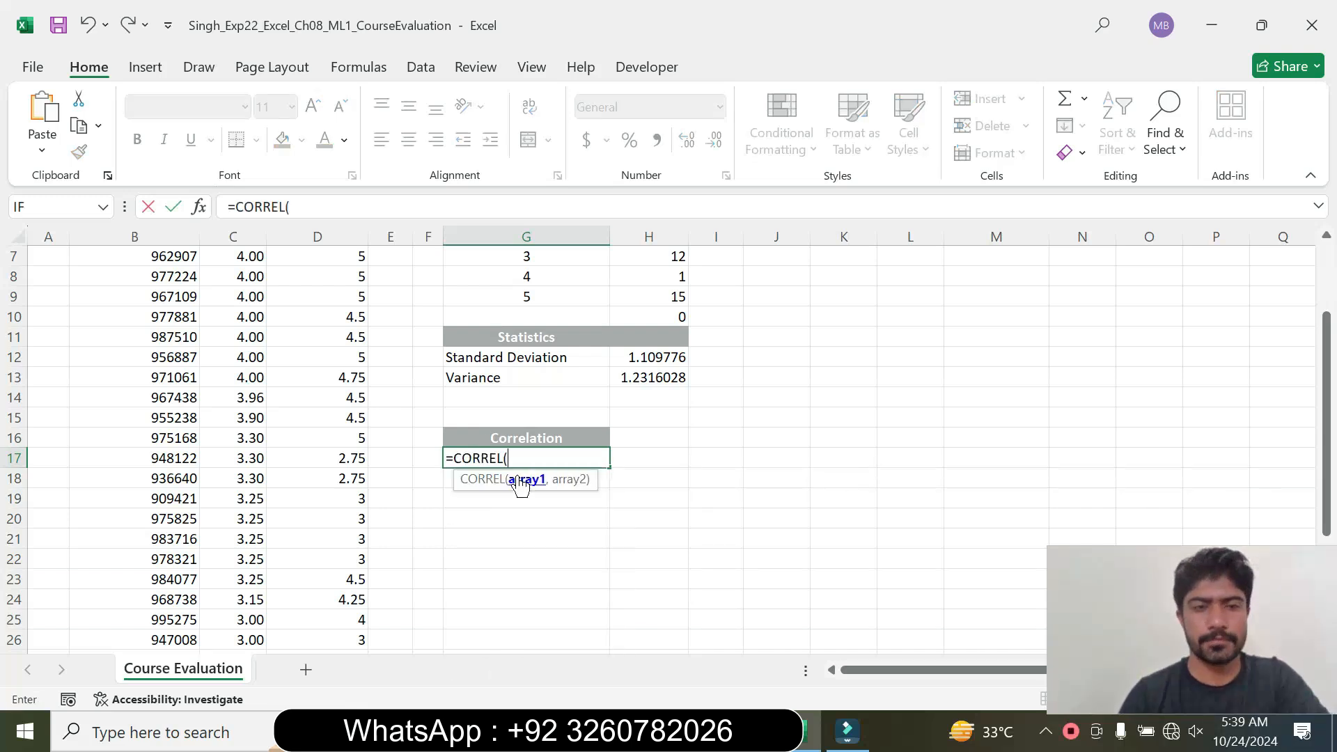
click(292, 207)
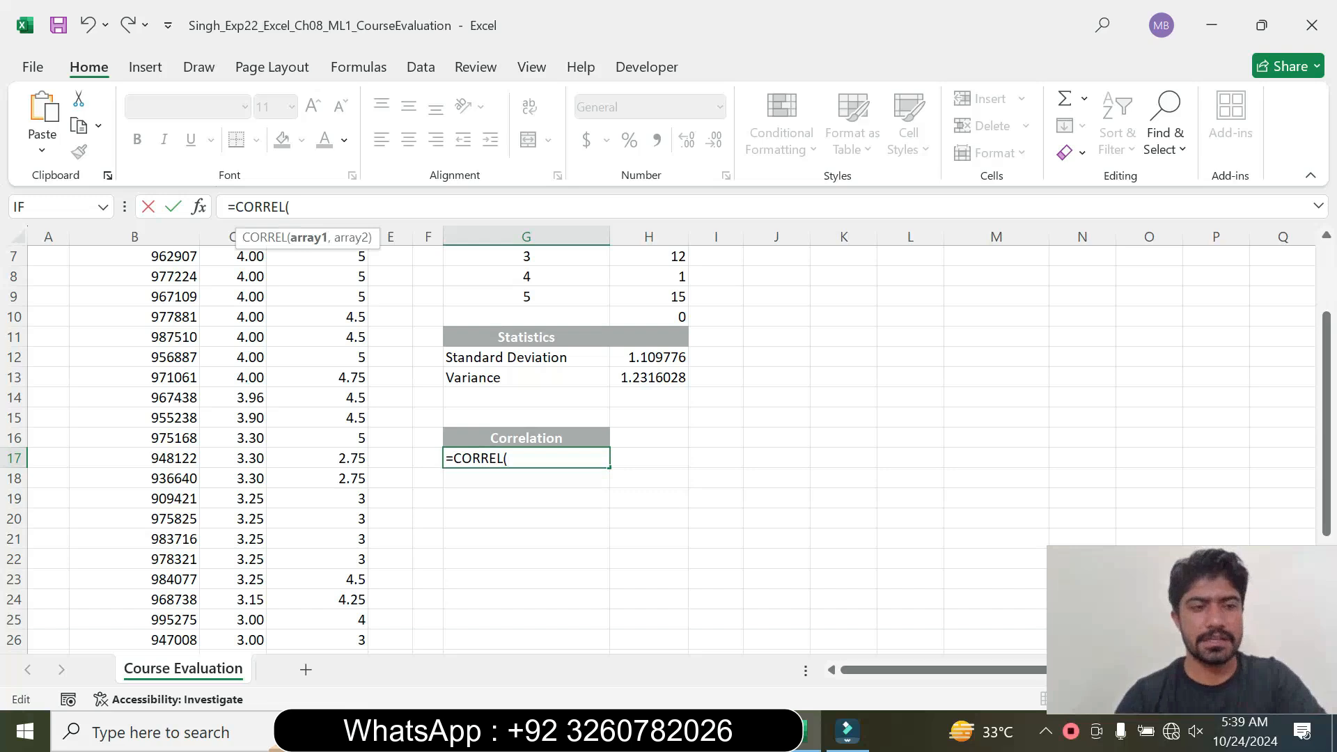
drag(1329, 358, 1321, 202)
drag(250, 318, 245, 616)
text(,)
drag(1331, 418, 1334, 268)
drag(307, 317, 325, 624)
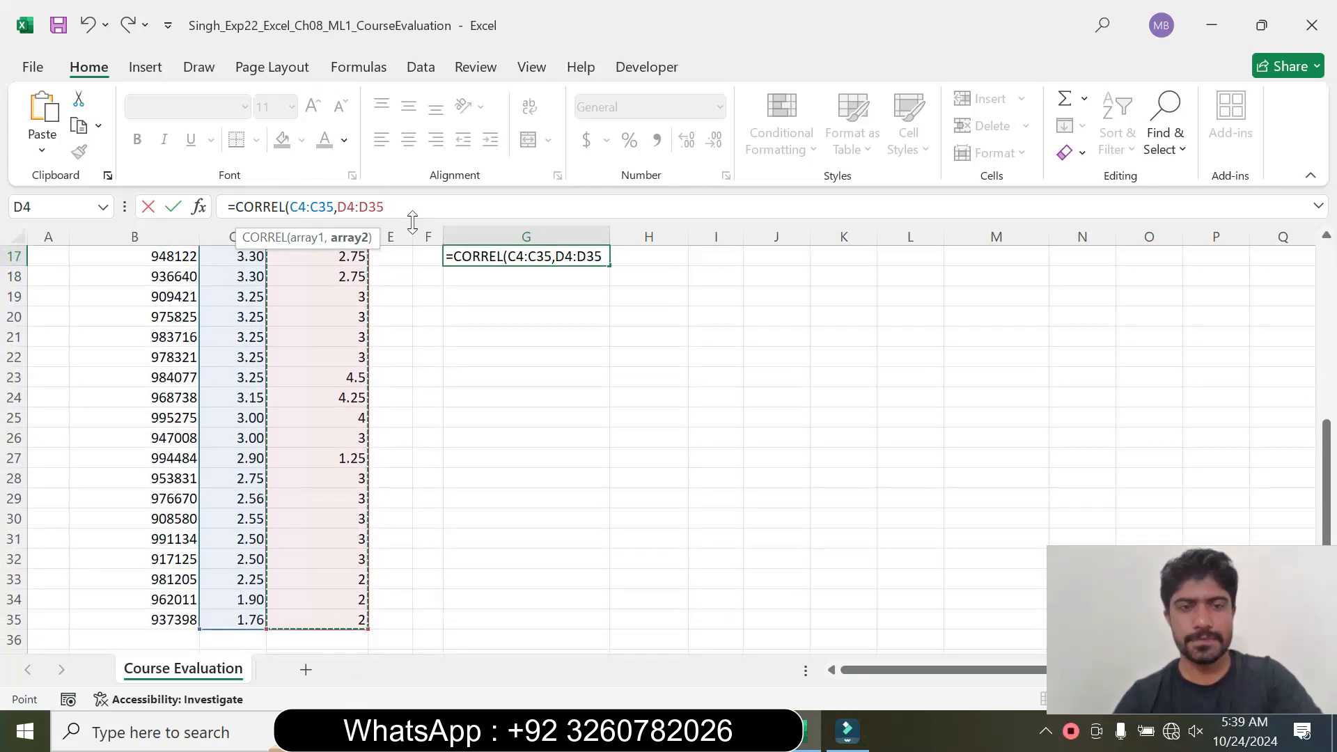
text())
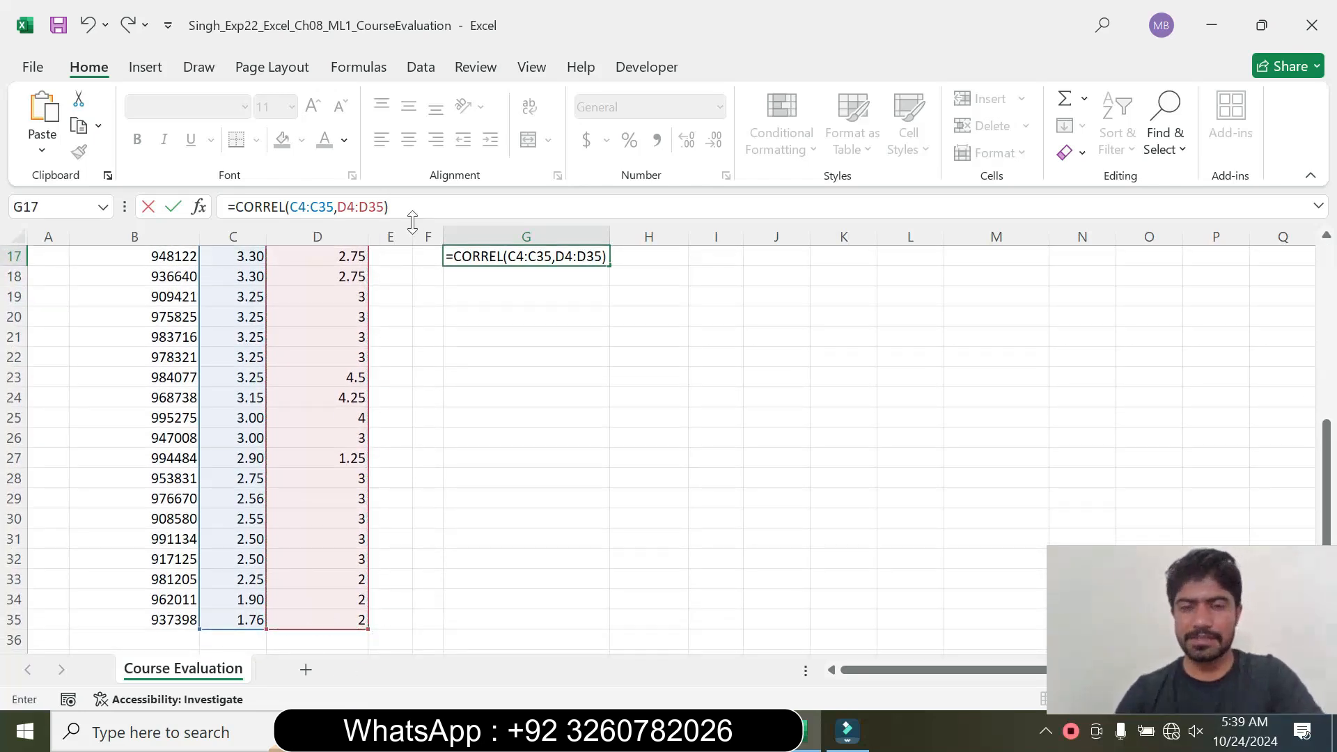
key(Return)
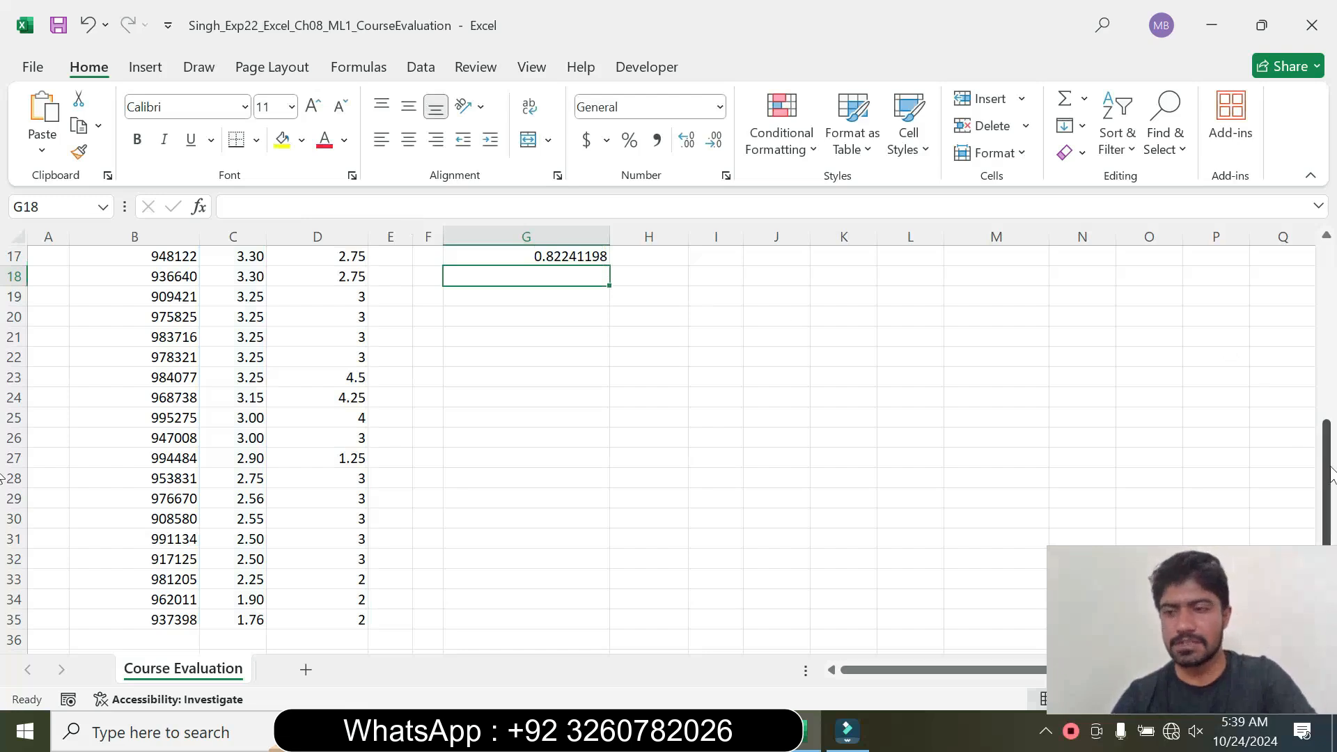
drag(1327, 474, 1277, 307)
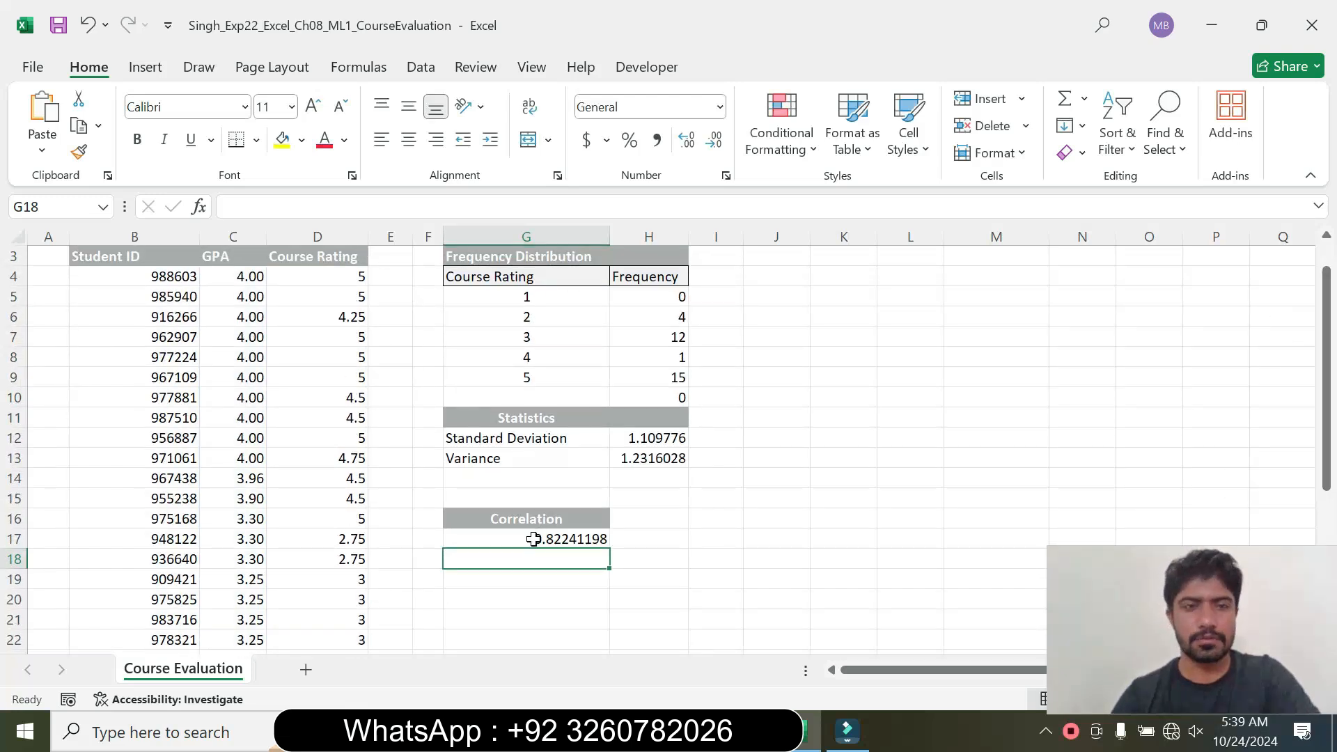
click(534, 540)
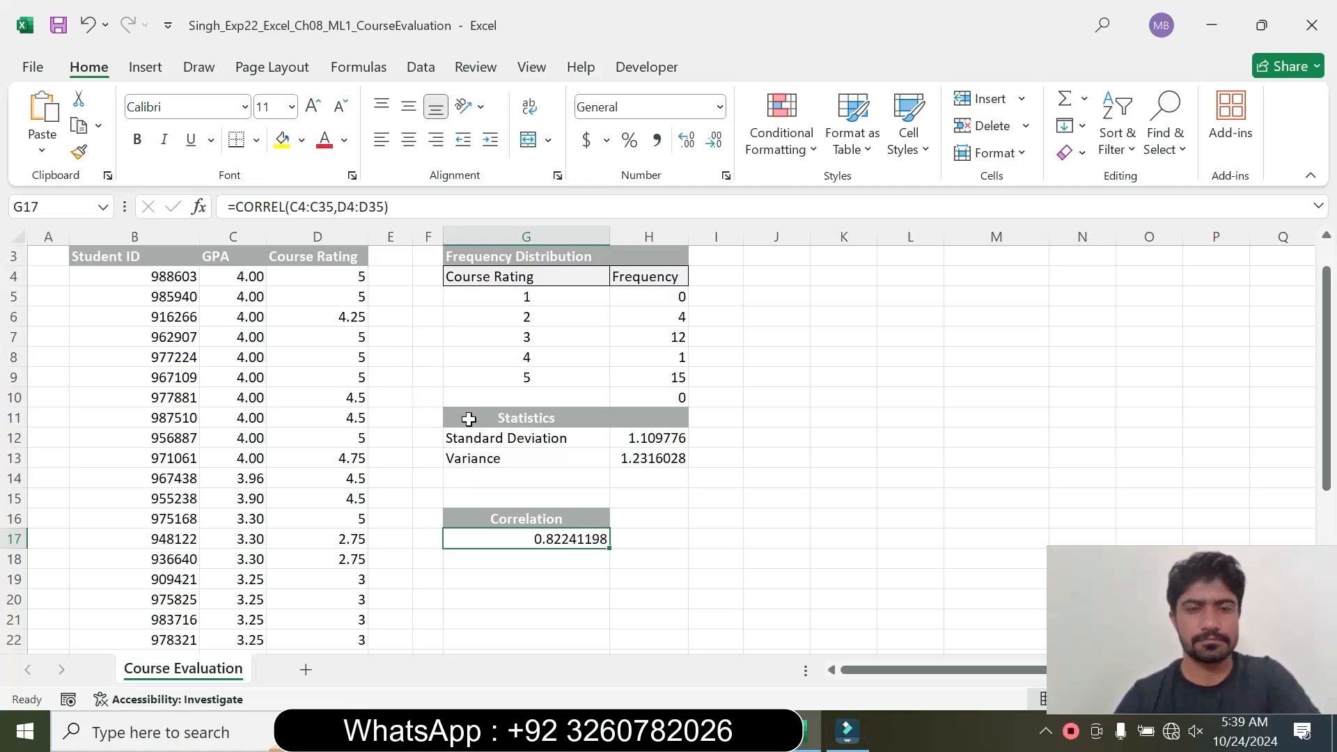
Switch to the Word instructions, set the step 5 CORREL text to 9 pt and remove its highlight colour
click(749, 732)
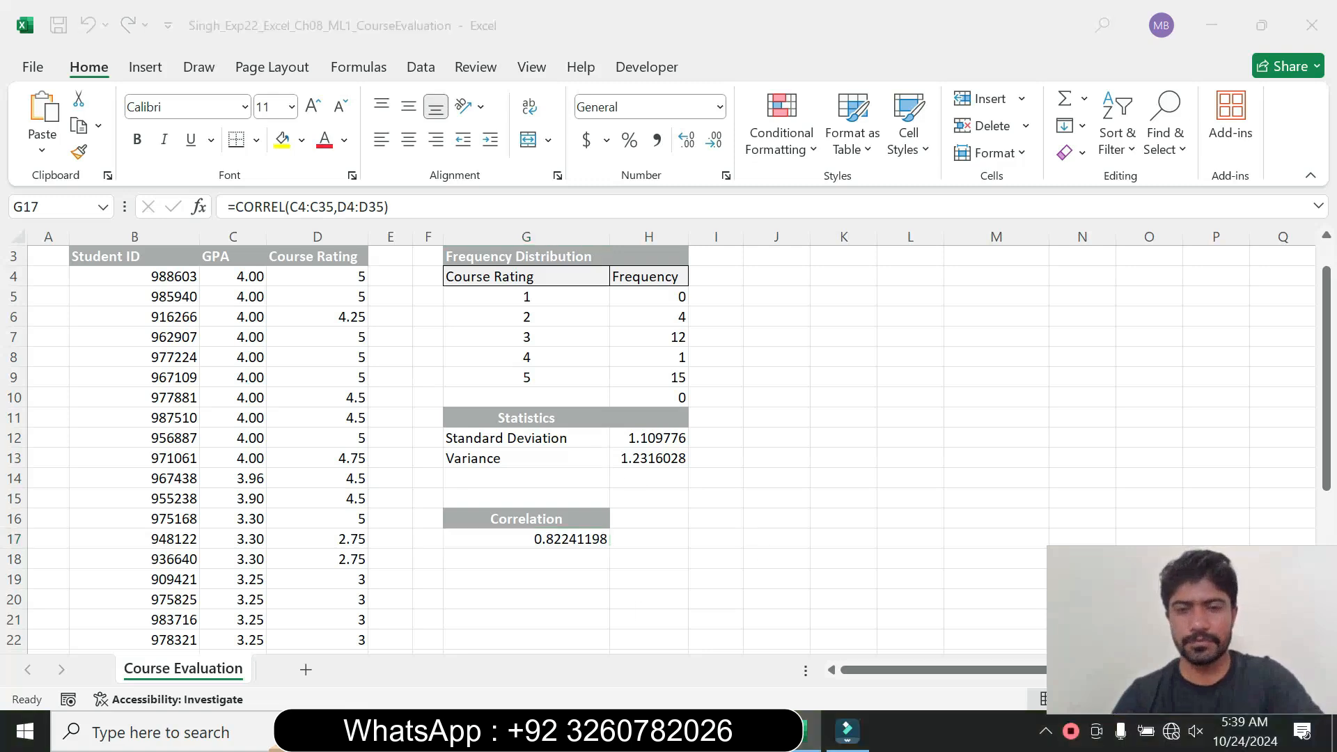
click(807, 362)
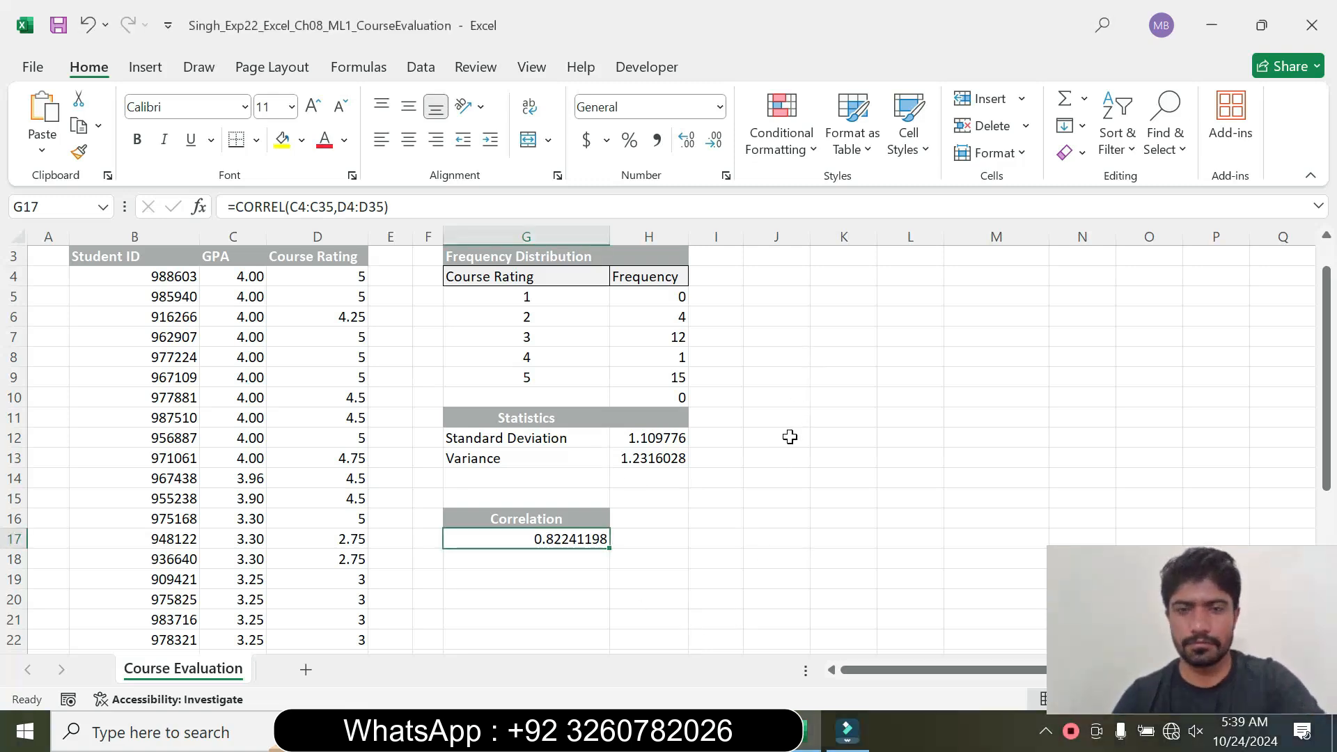
click(753, 731)
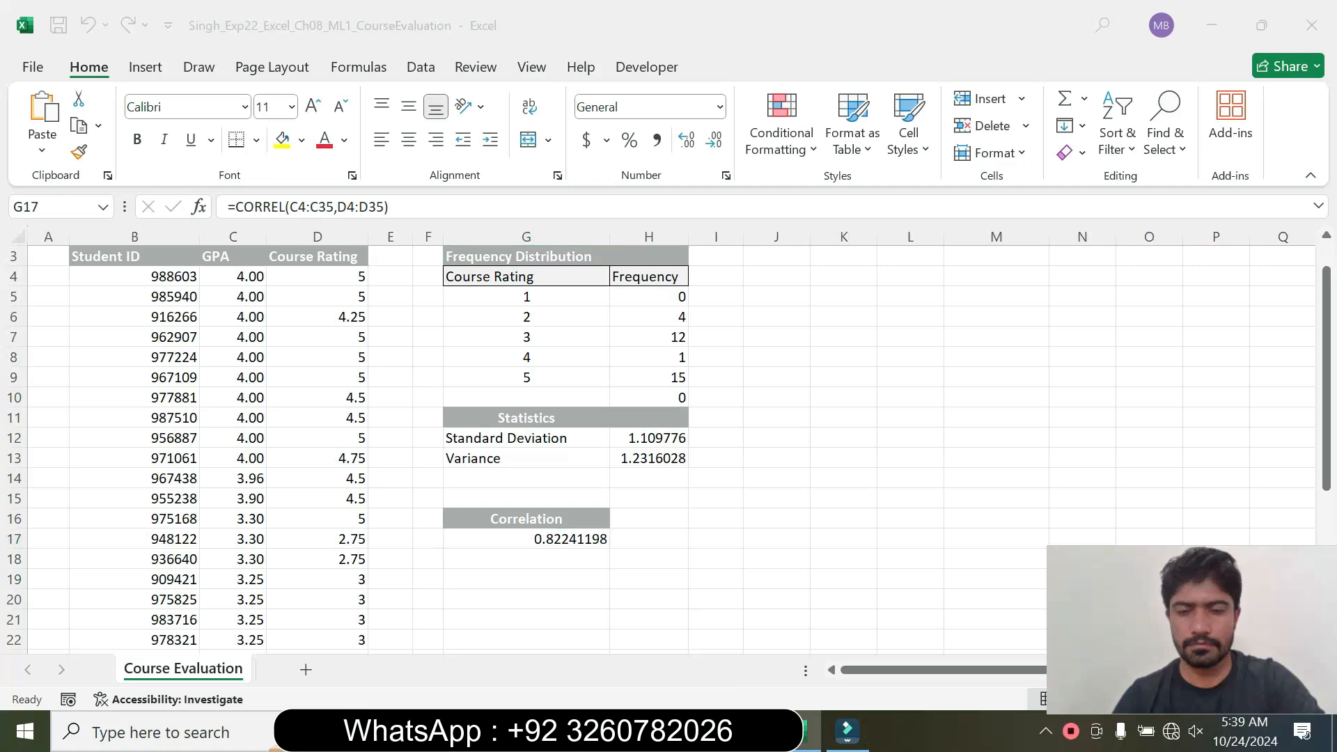
click(771, 613)
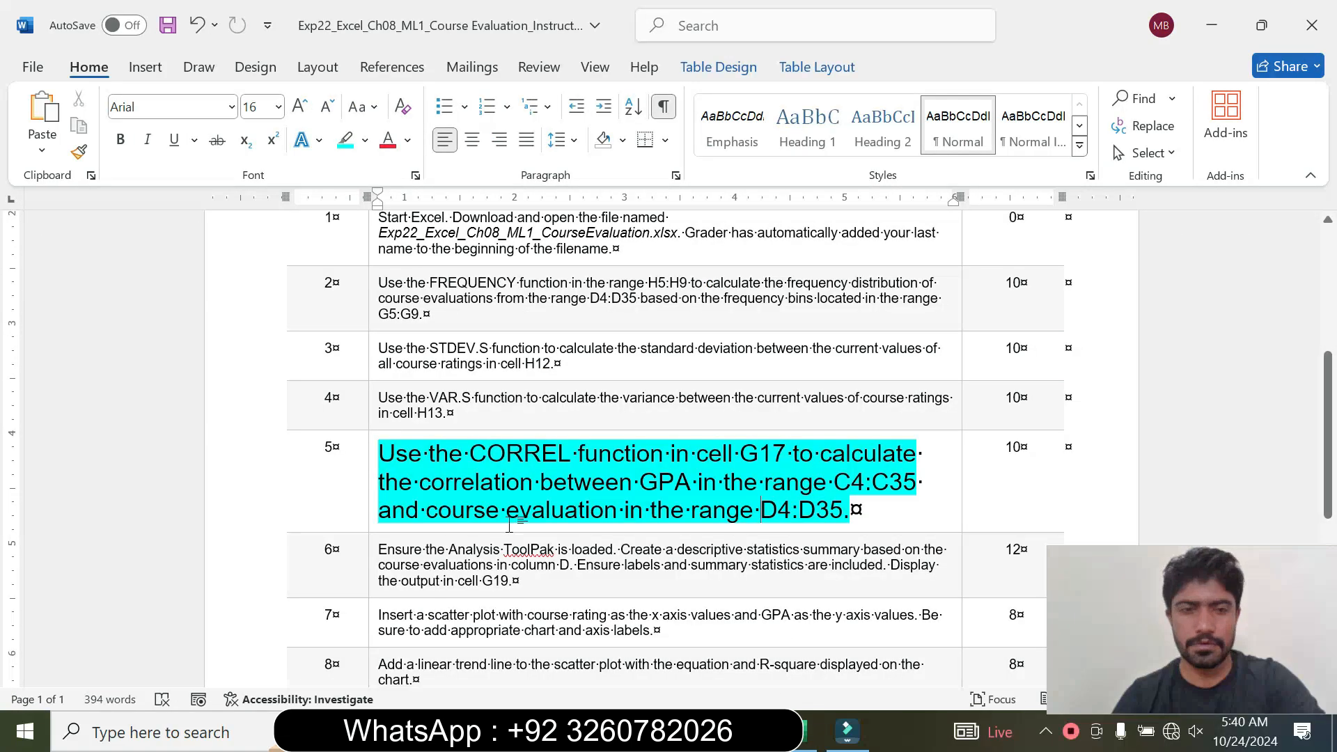
click(371, 509)
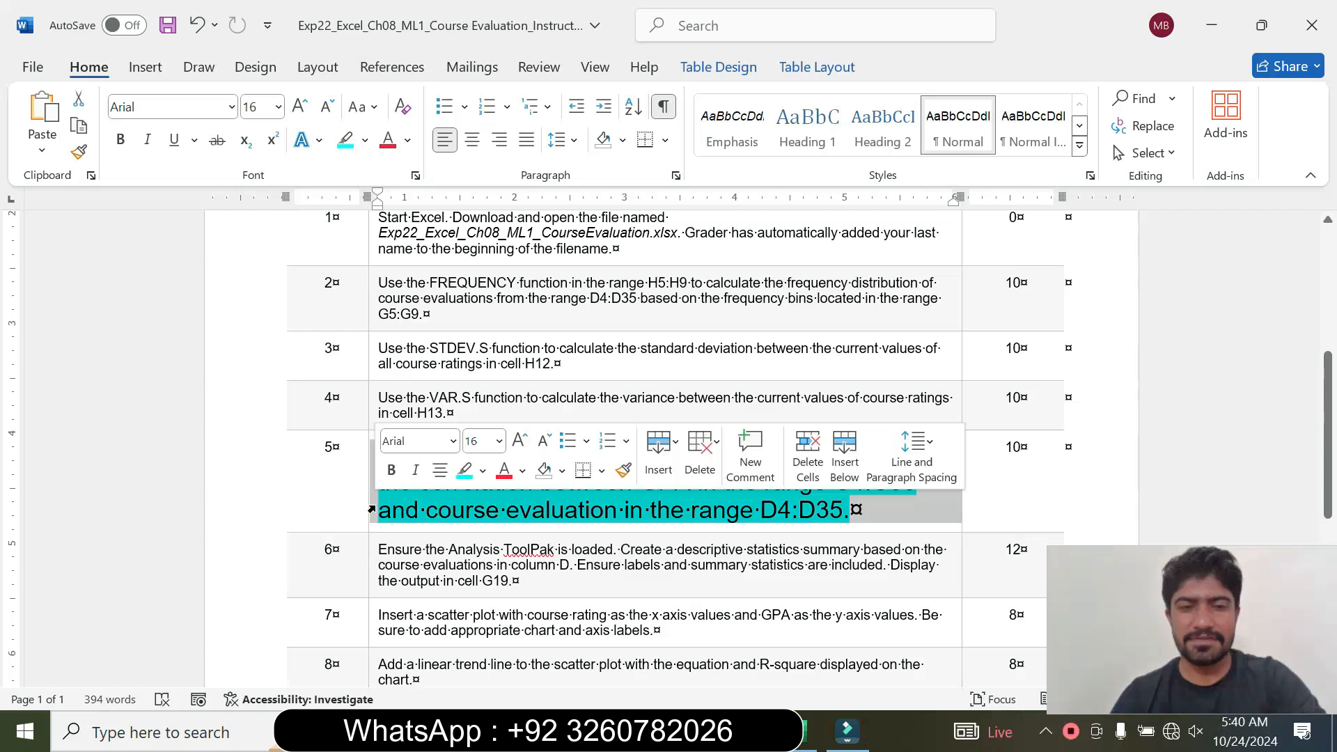
click(499, 441)
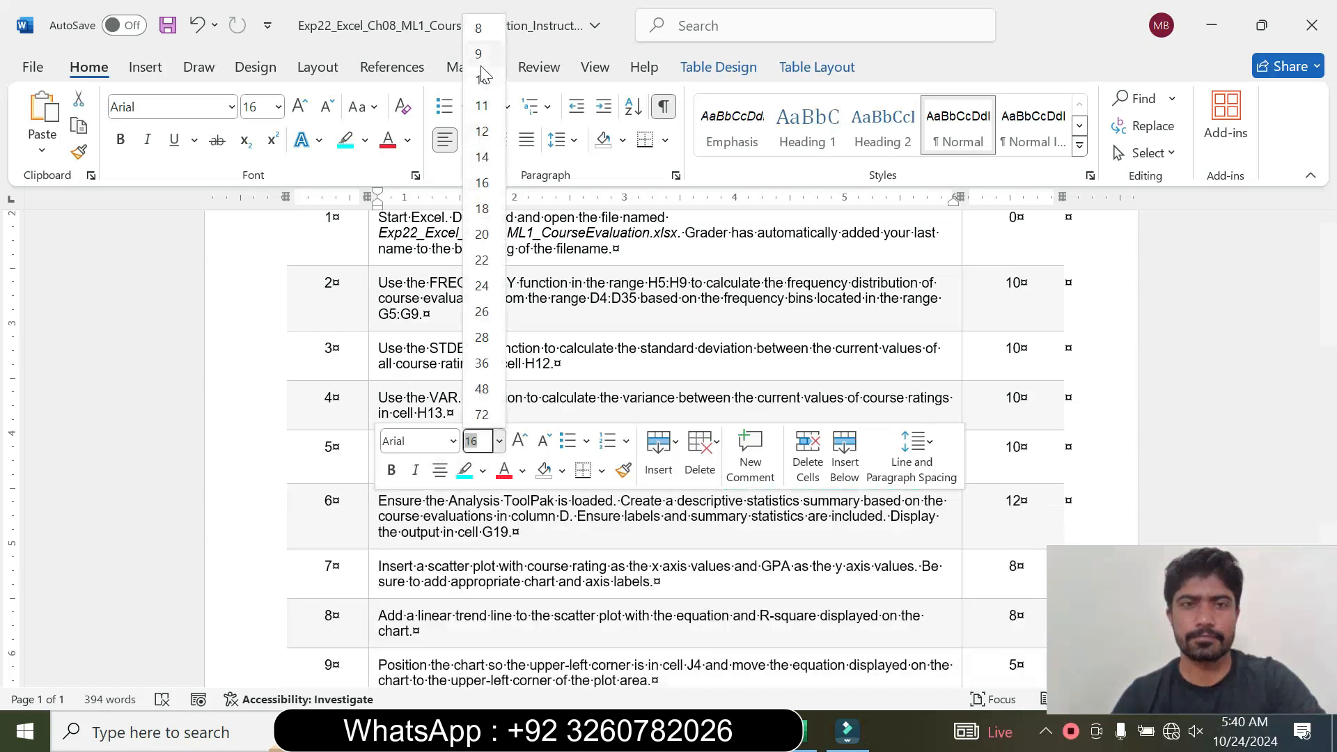
click(482, 58)
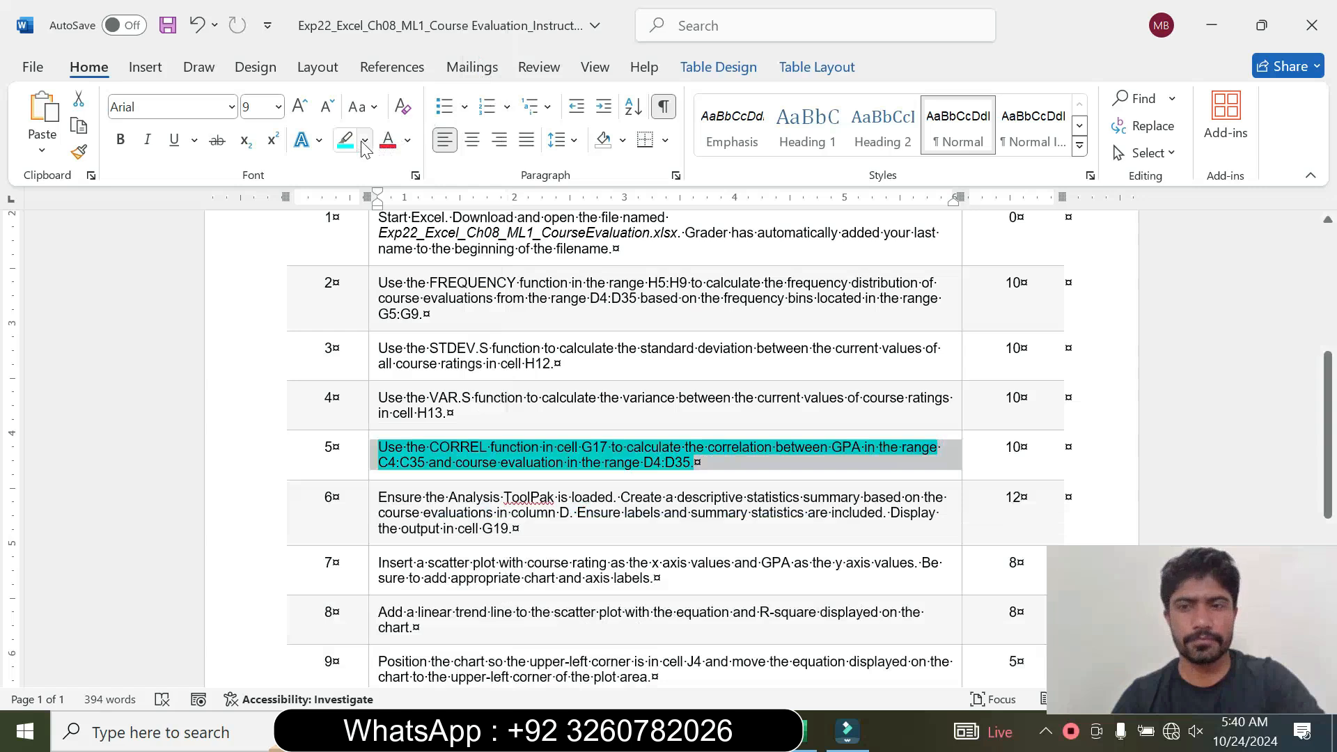
click(364, 140)
click(382, 307)
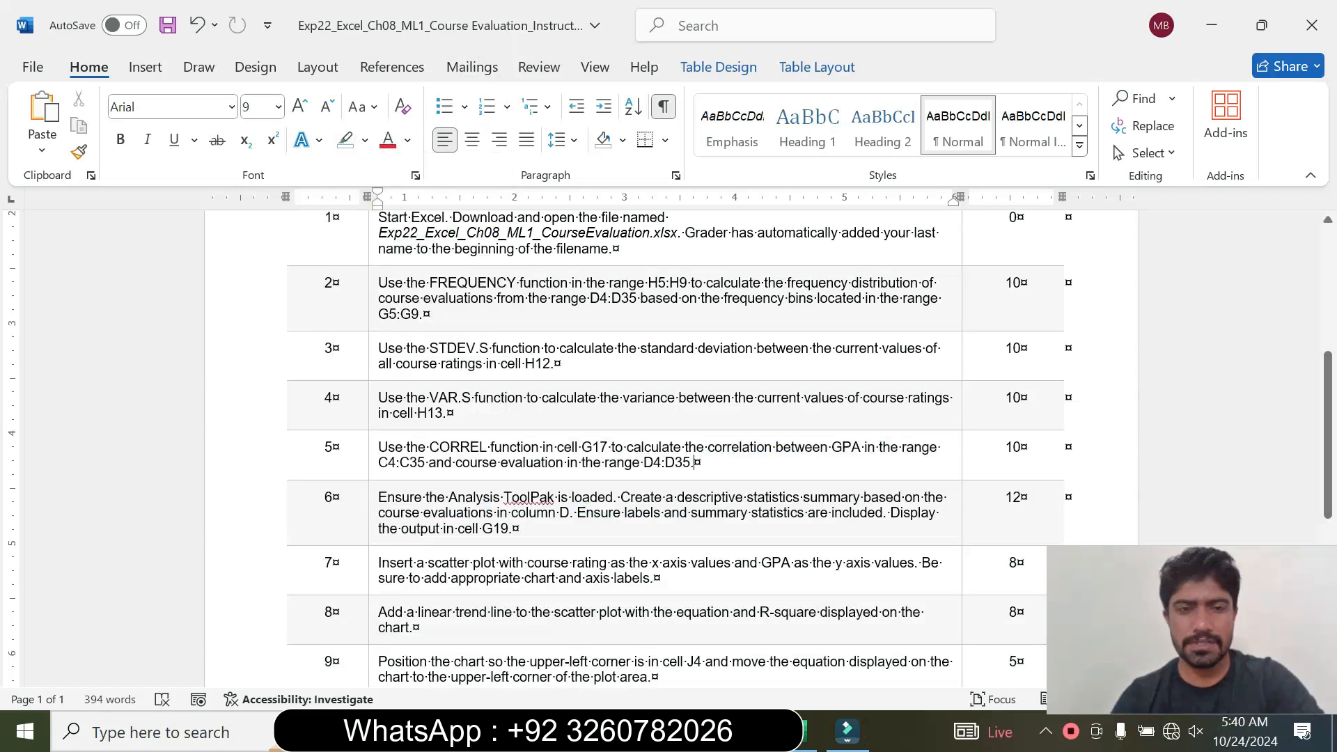
Set the step 6 Analysis ToolPak instruction to 18 pt, highlight it turquoise, and read through it
click(373, 527)
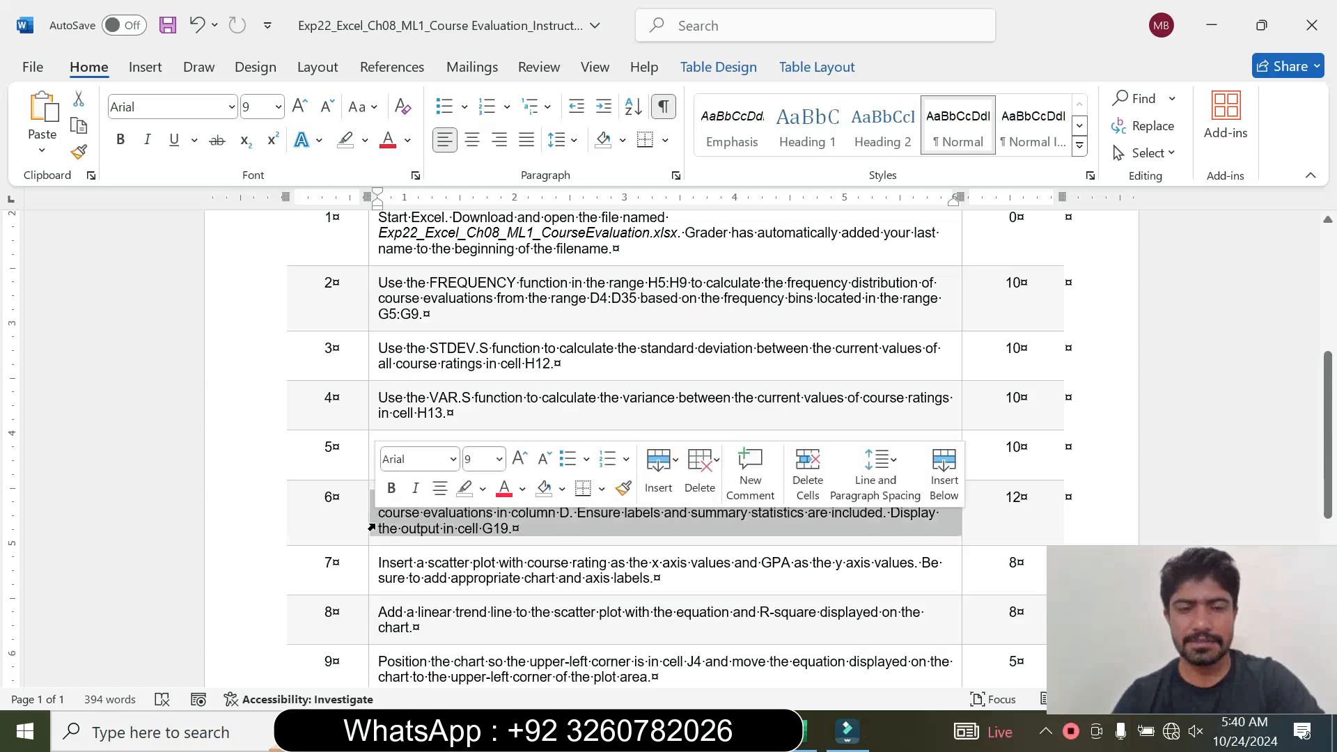
click(500, 460)
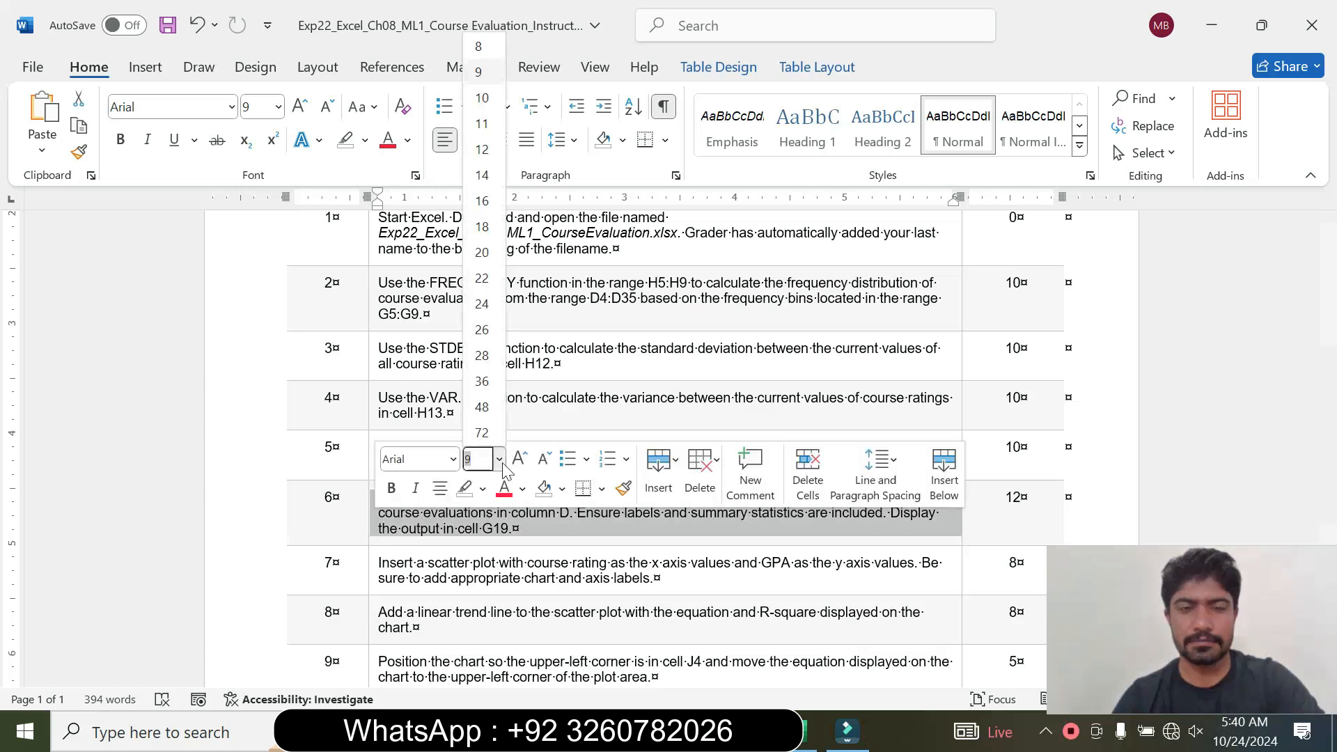
click(482, 226)
click(365, 140)
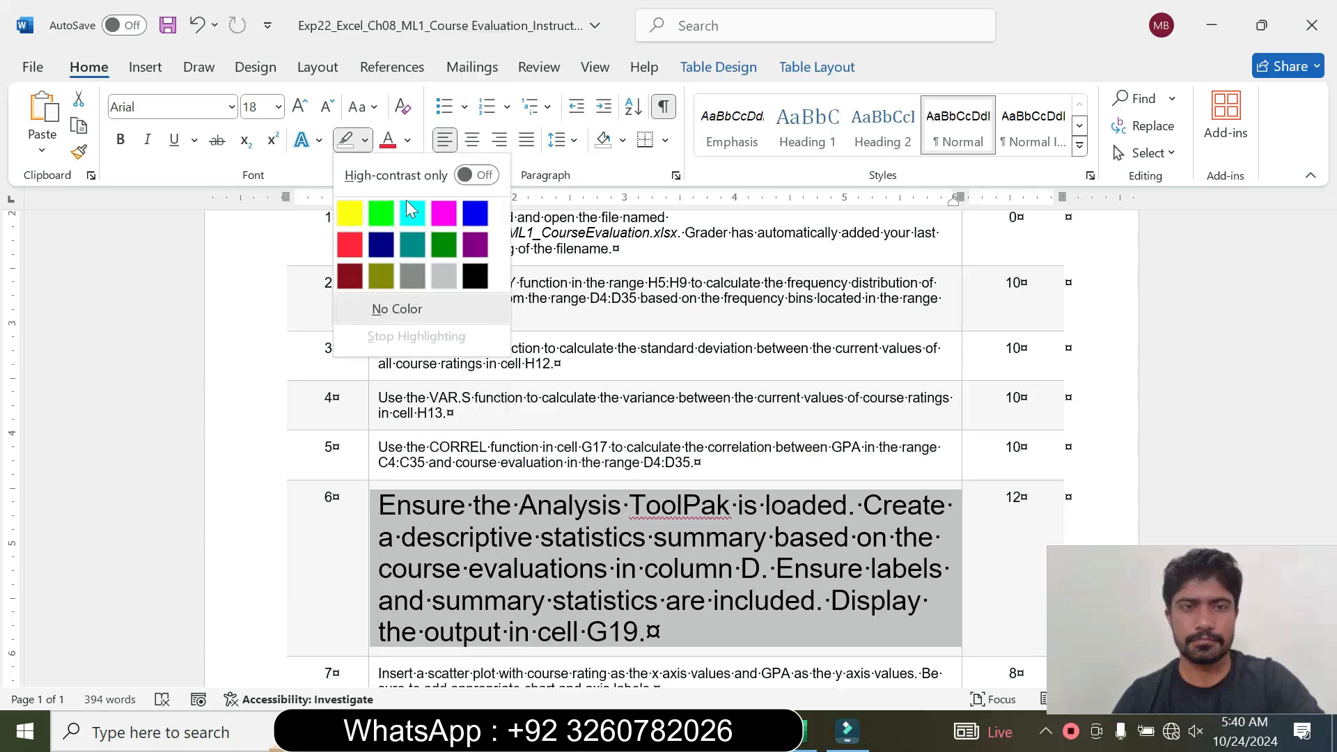
click(411, 211)
drag(1332, 373, 1332, 394)
drag(395, 357, 648, 482)
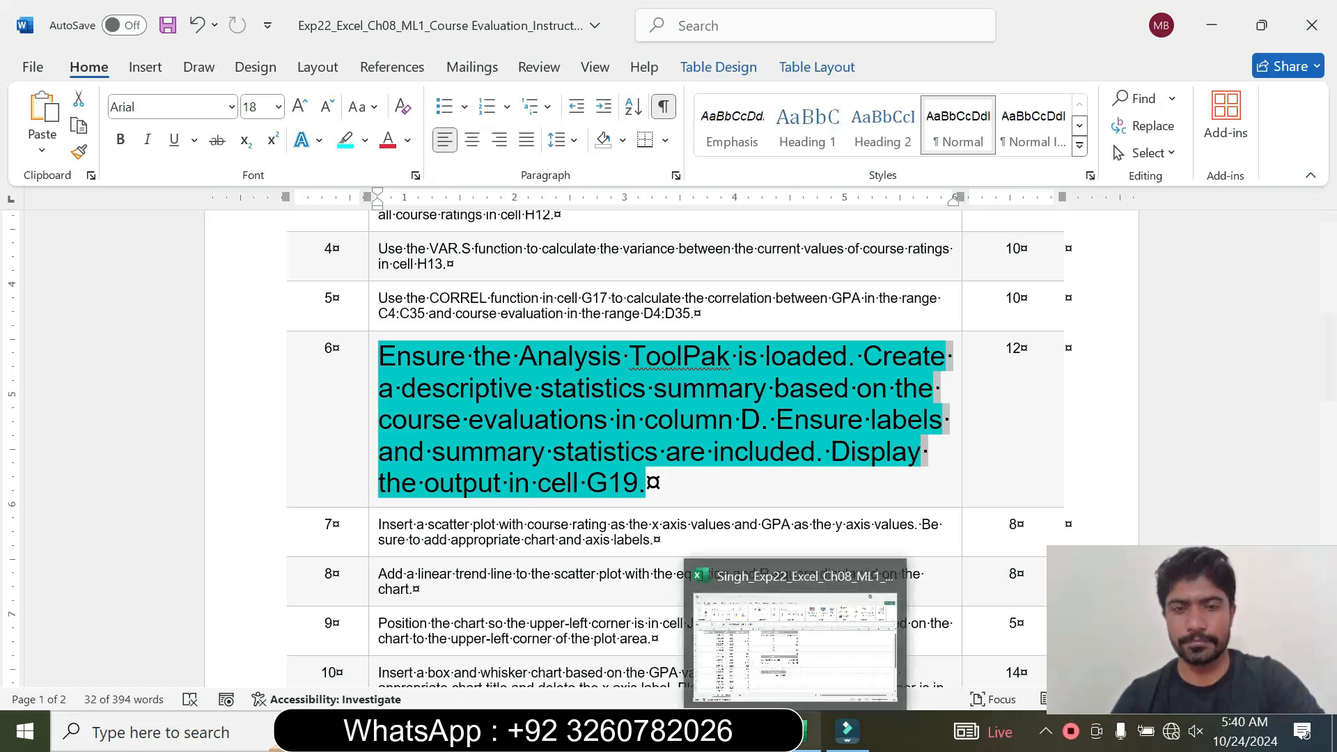
Switch to the Excel workbook and start the Descriptive Statistics tool from the Data Analysis tools
click(812, 732)
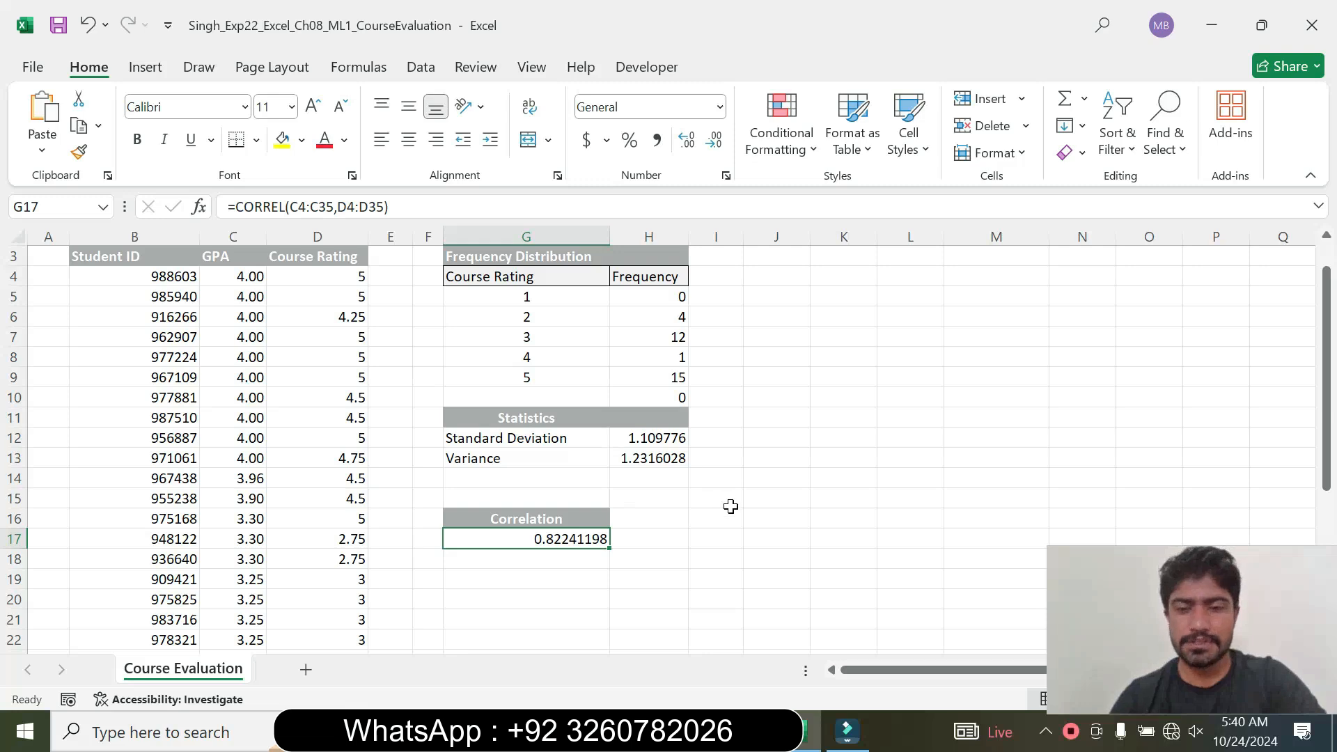
click(757, 731)
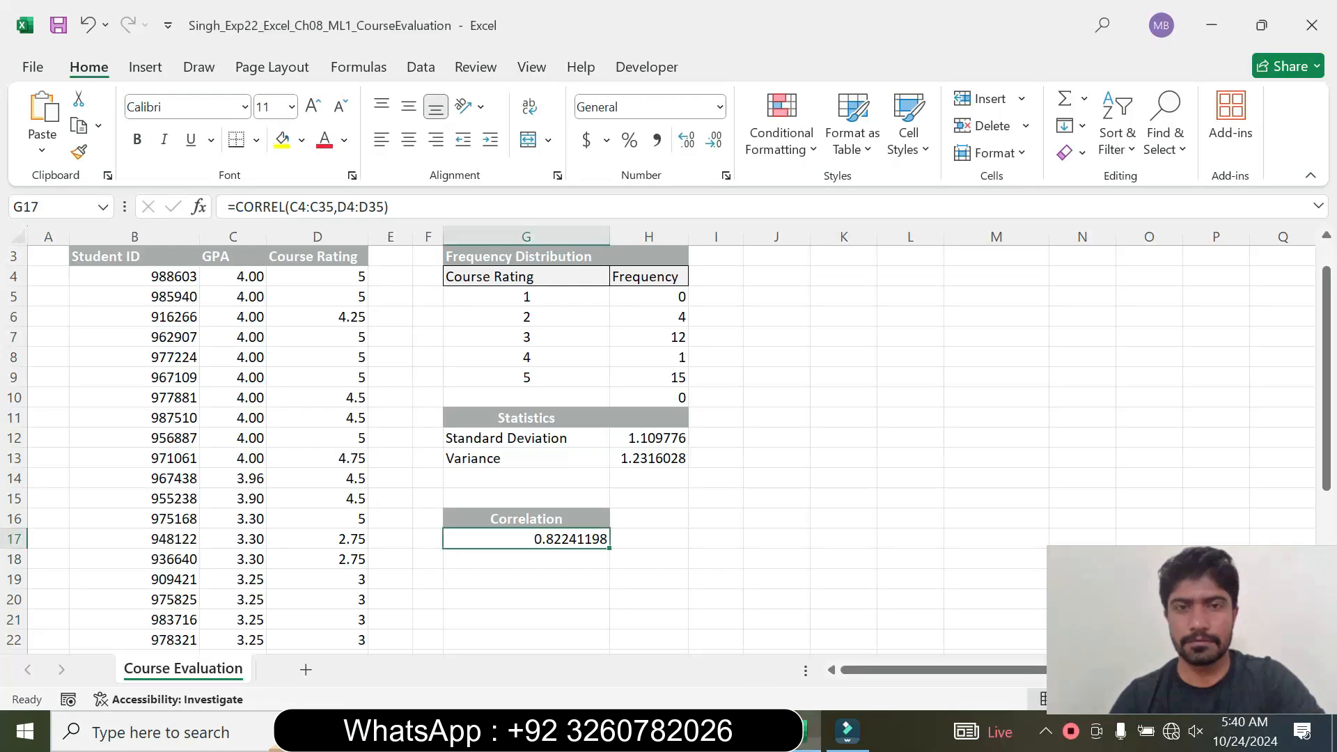
click(809, 731)
click(418, 67)
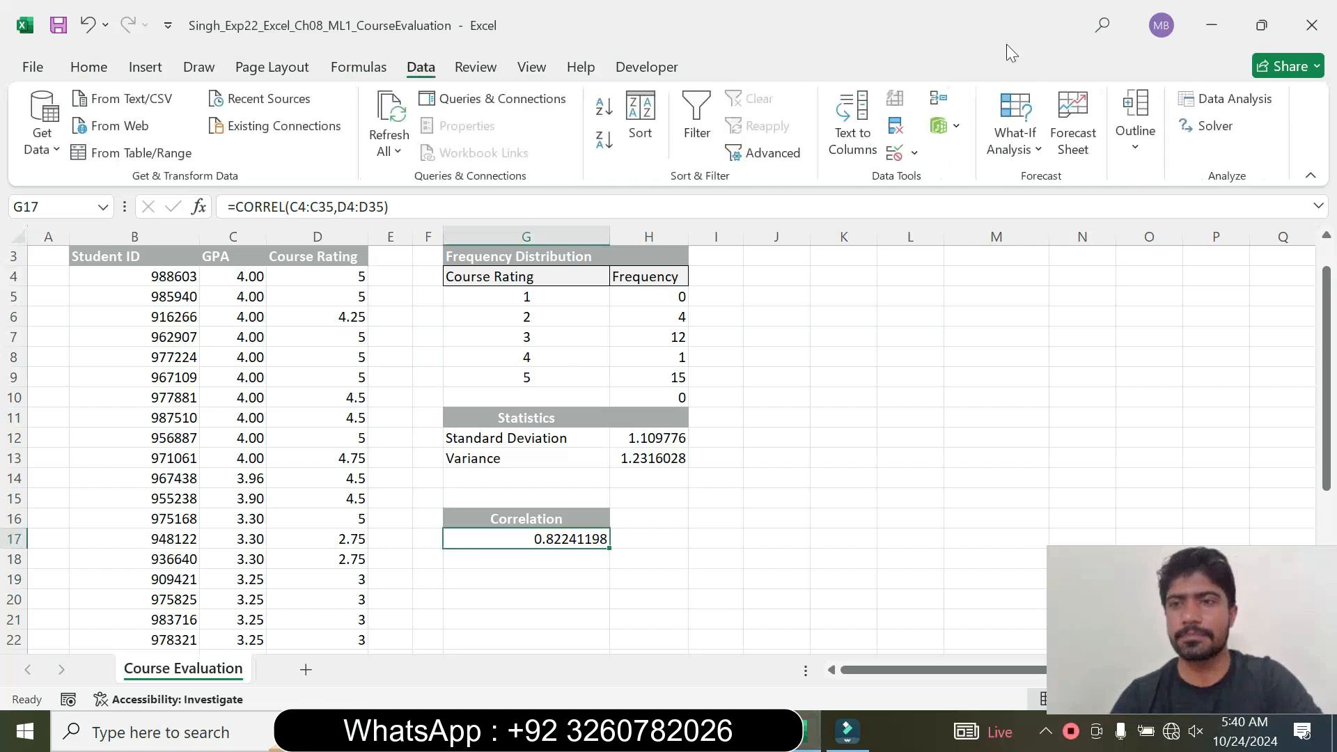
click(1250, 101)
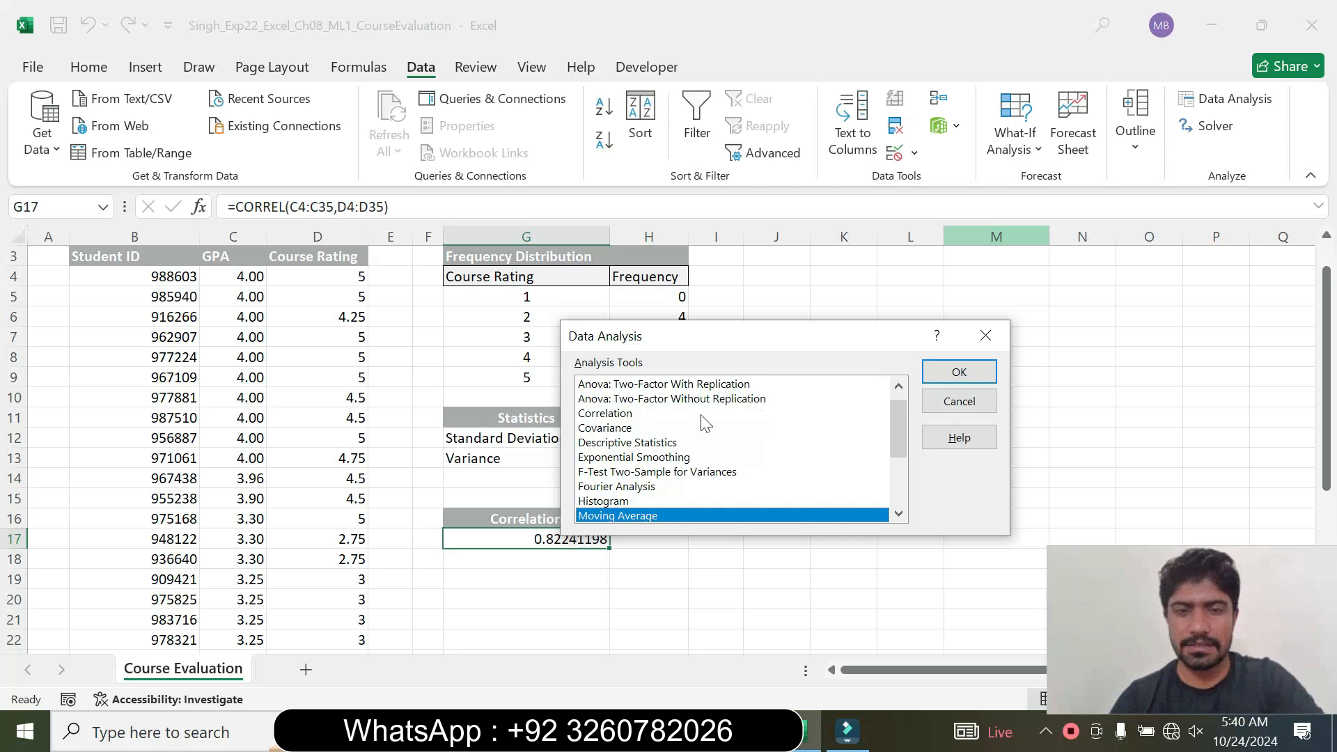
click(692, 442)
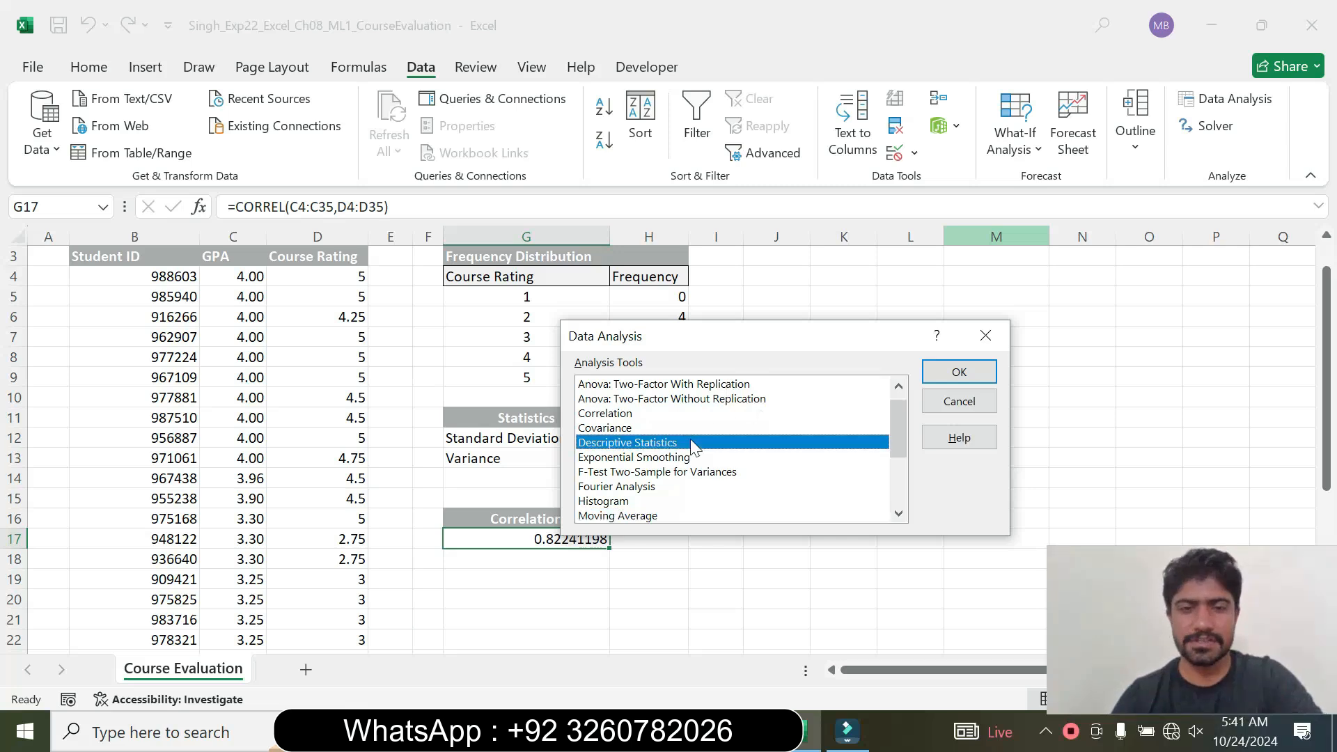
drag(900, 417, 888, 355)
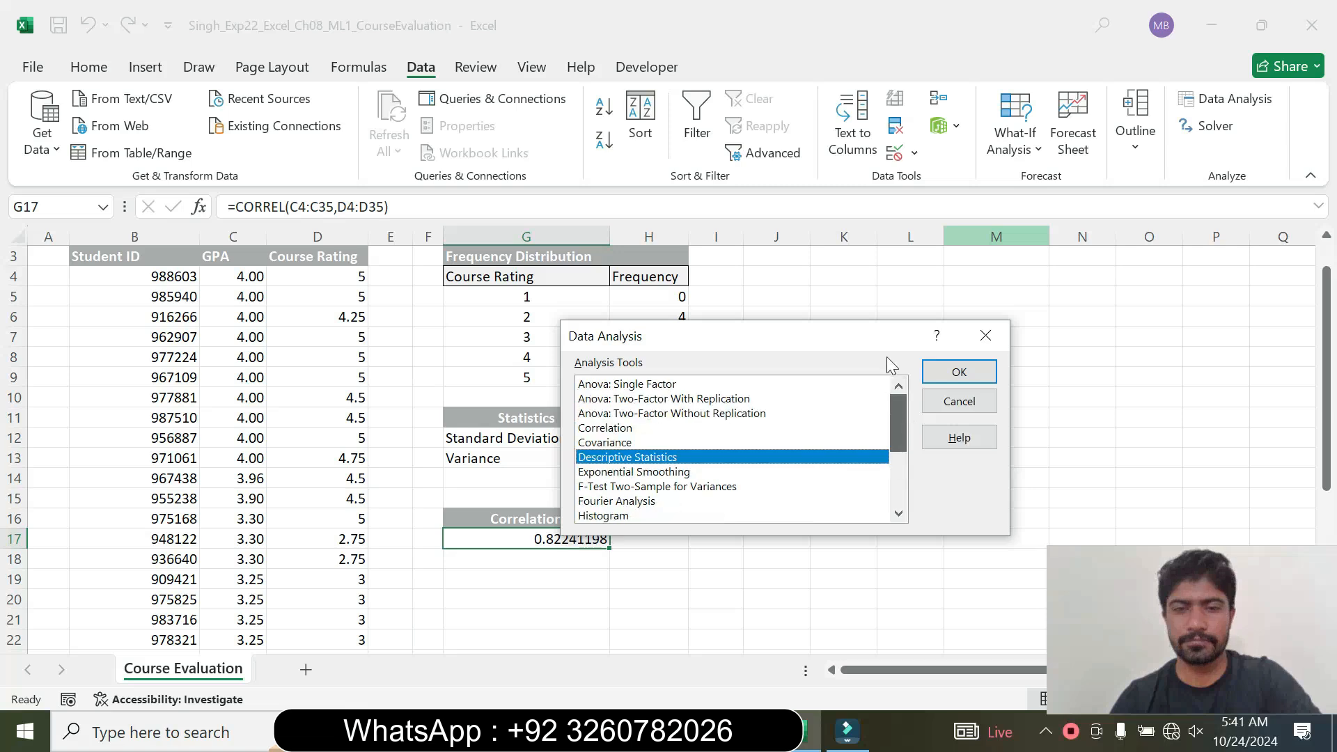
click(960, 374)
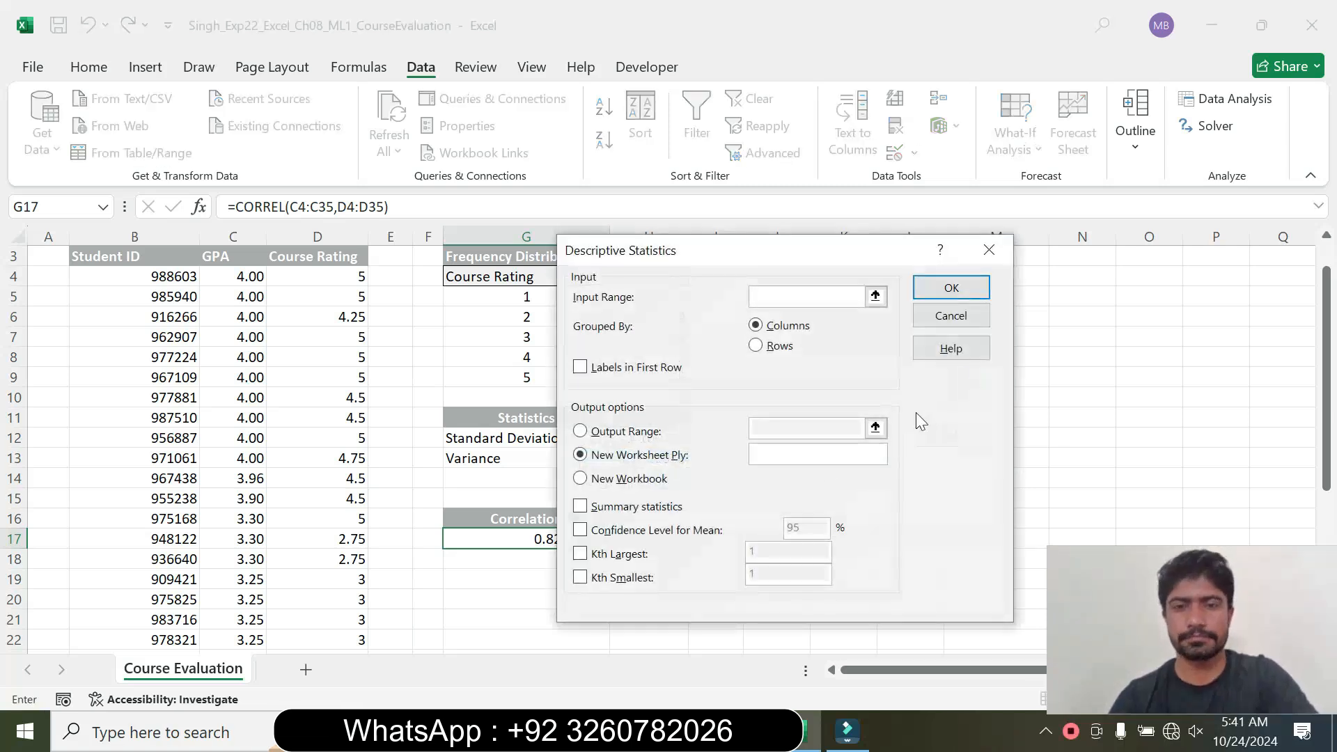
Dismiss the error message, recheck step 6 in Word, and set the Descriptive Statistics input range to $D$4:$D$35 in Excel
click(749, 730)
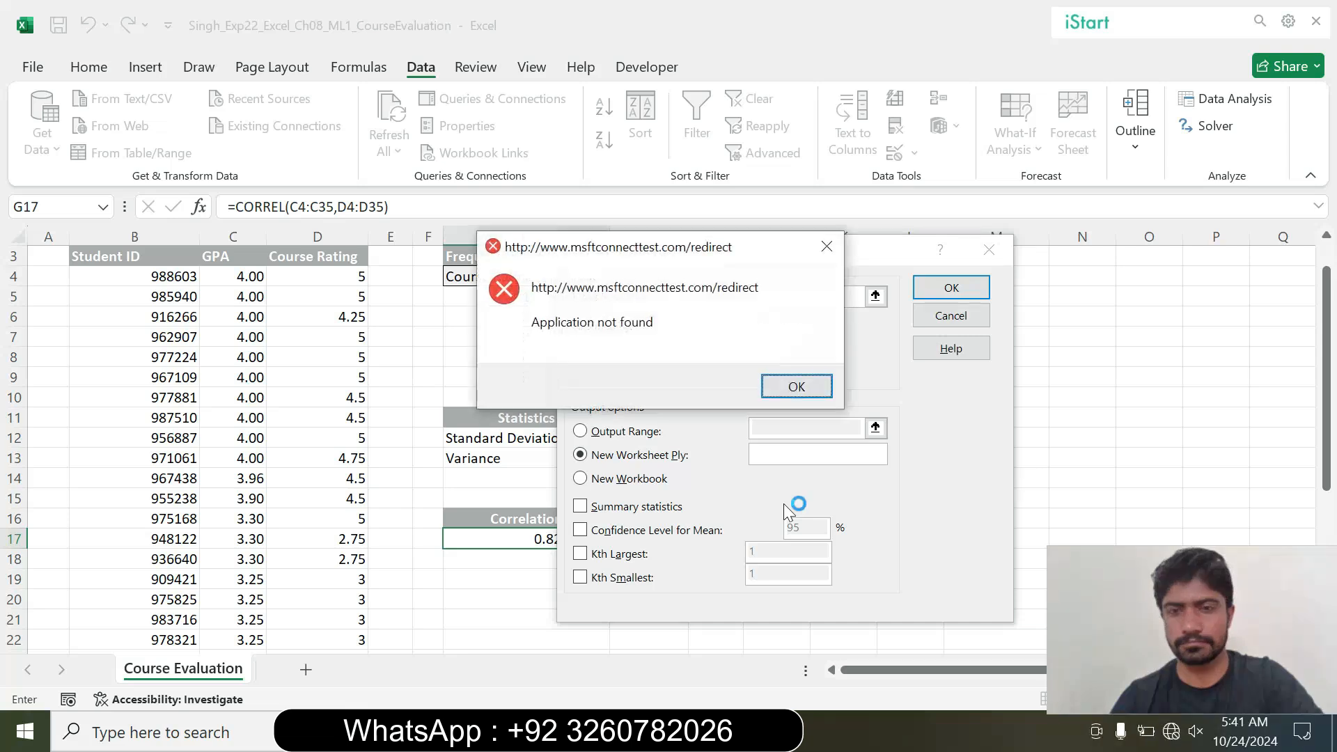
click(798, 388)
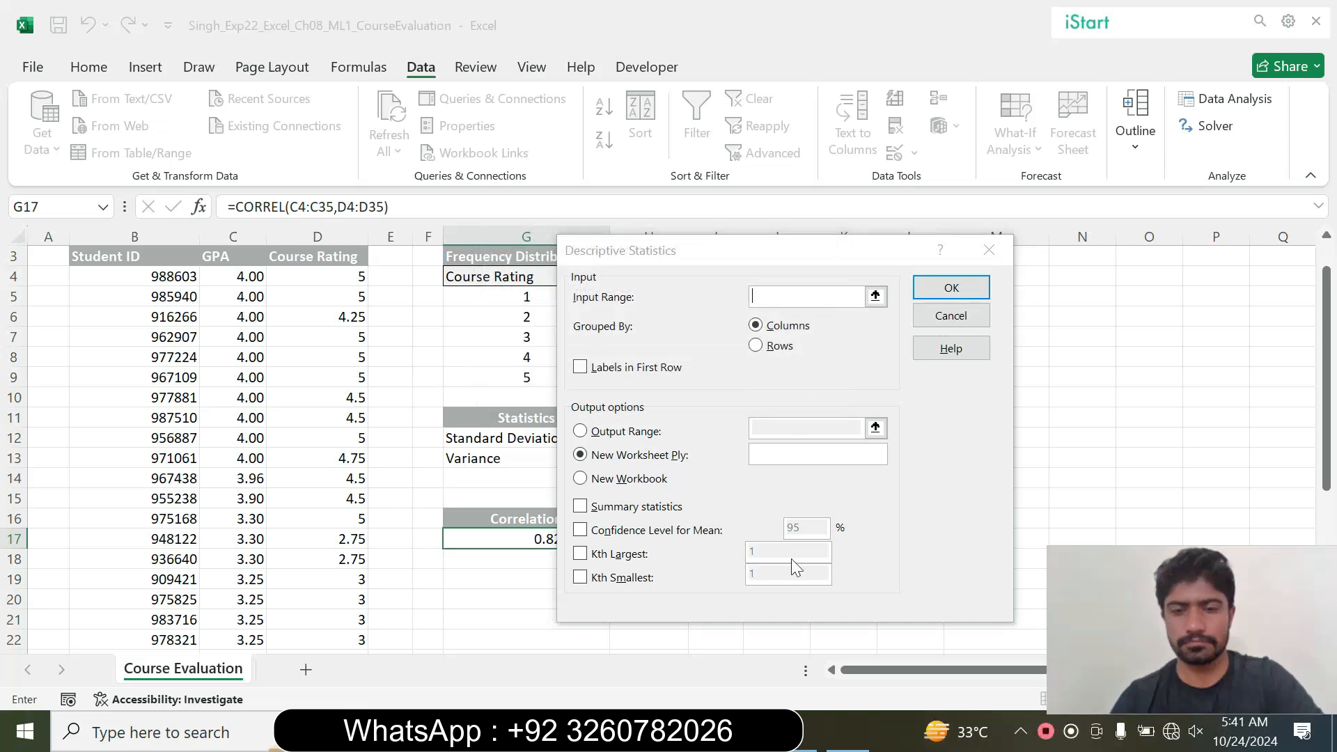
click(784, 297)
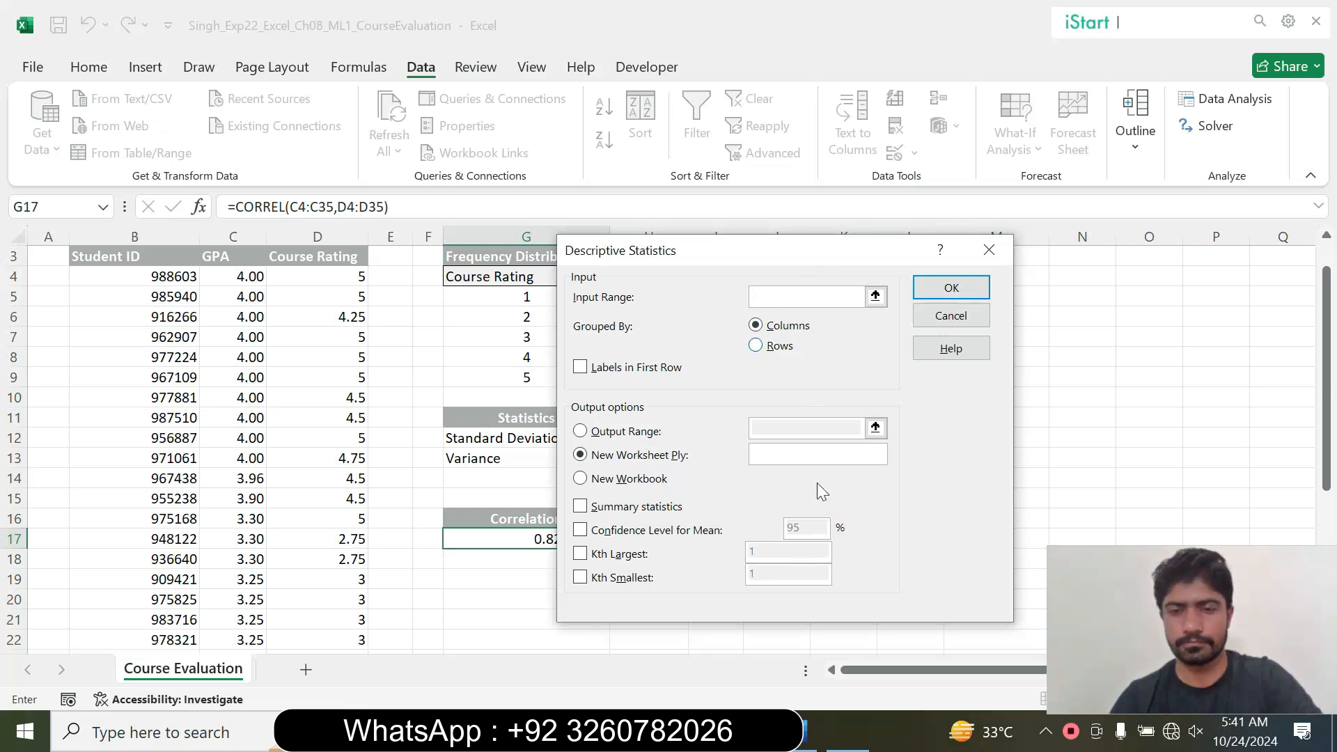
click(804, 731)
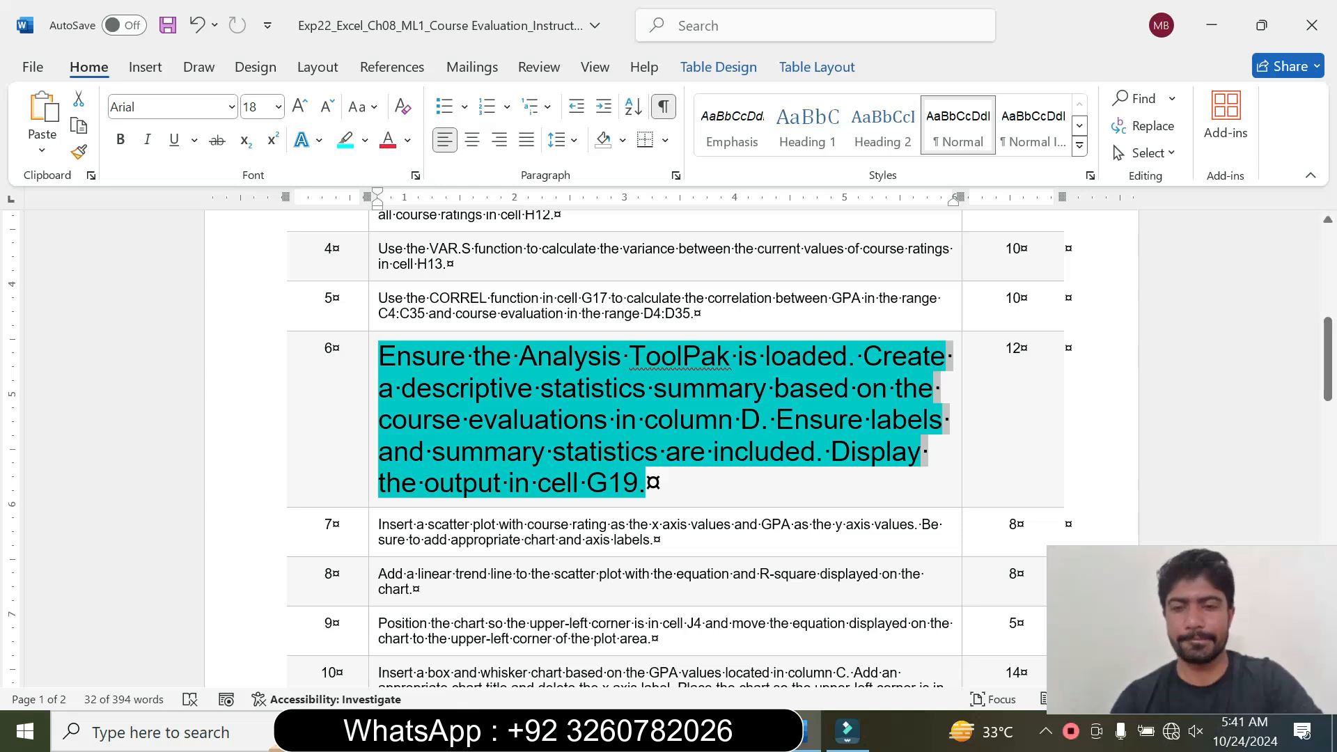
key(alt+Tab)
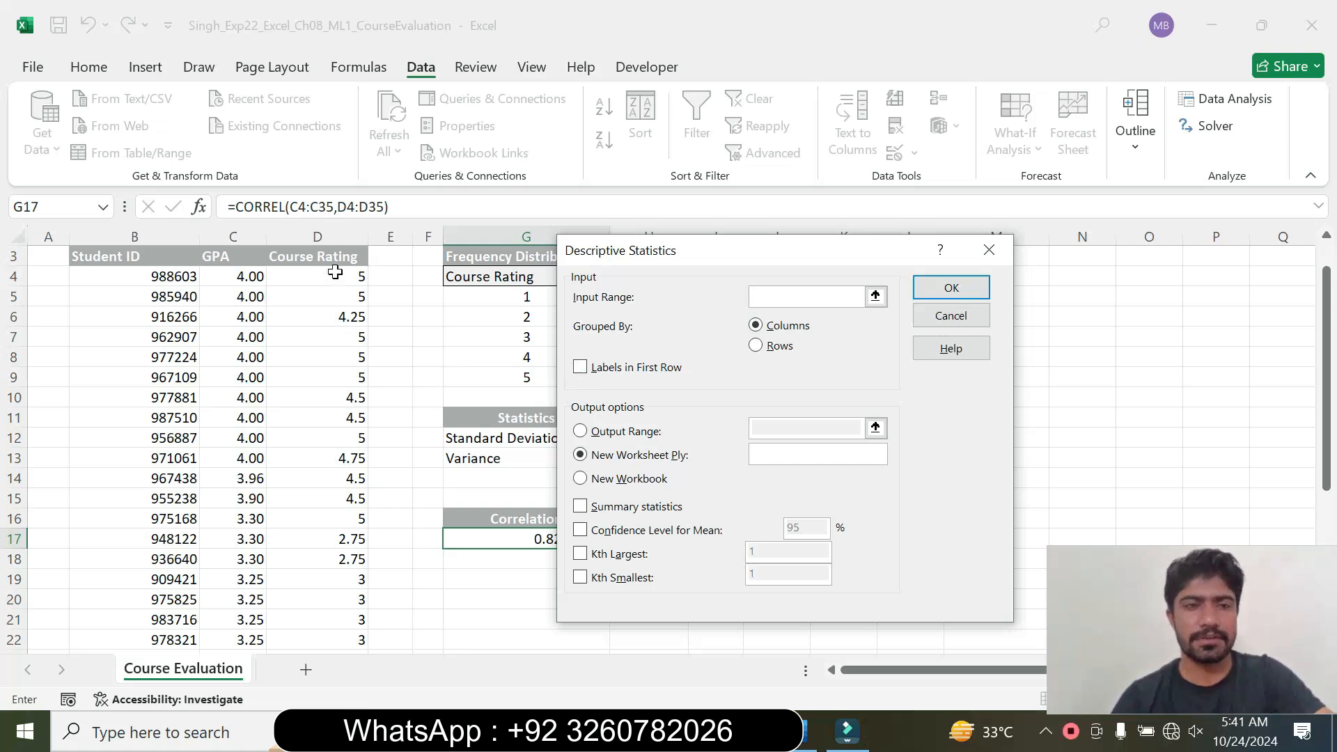
drag(335, 273, 304, 620)
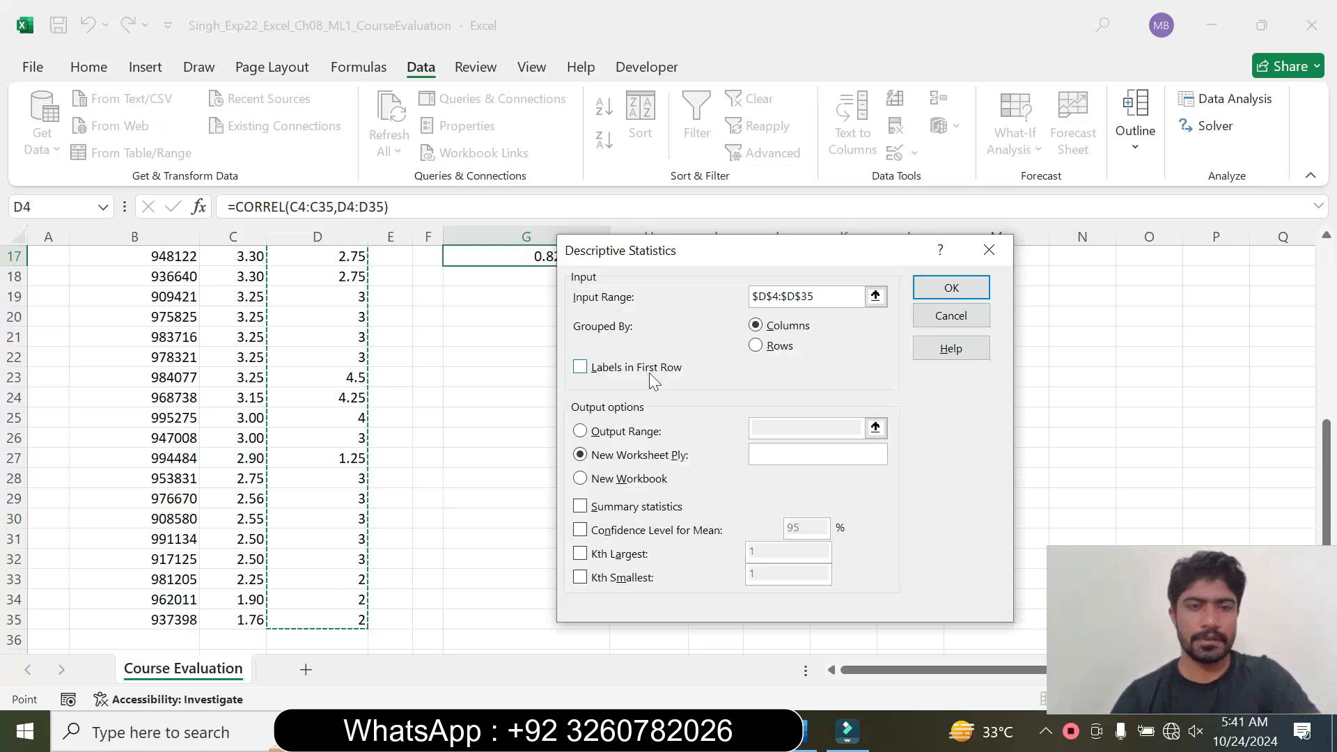
Recheck the step 6 requirements in Word and enable Labels in First Row for the Descriptive Statistics input in Excel
click(799, 744)
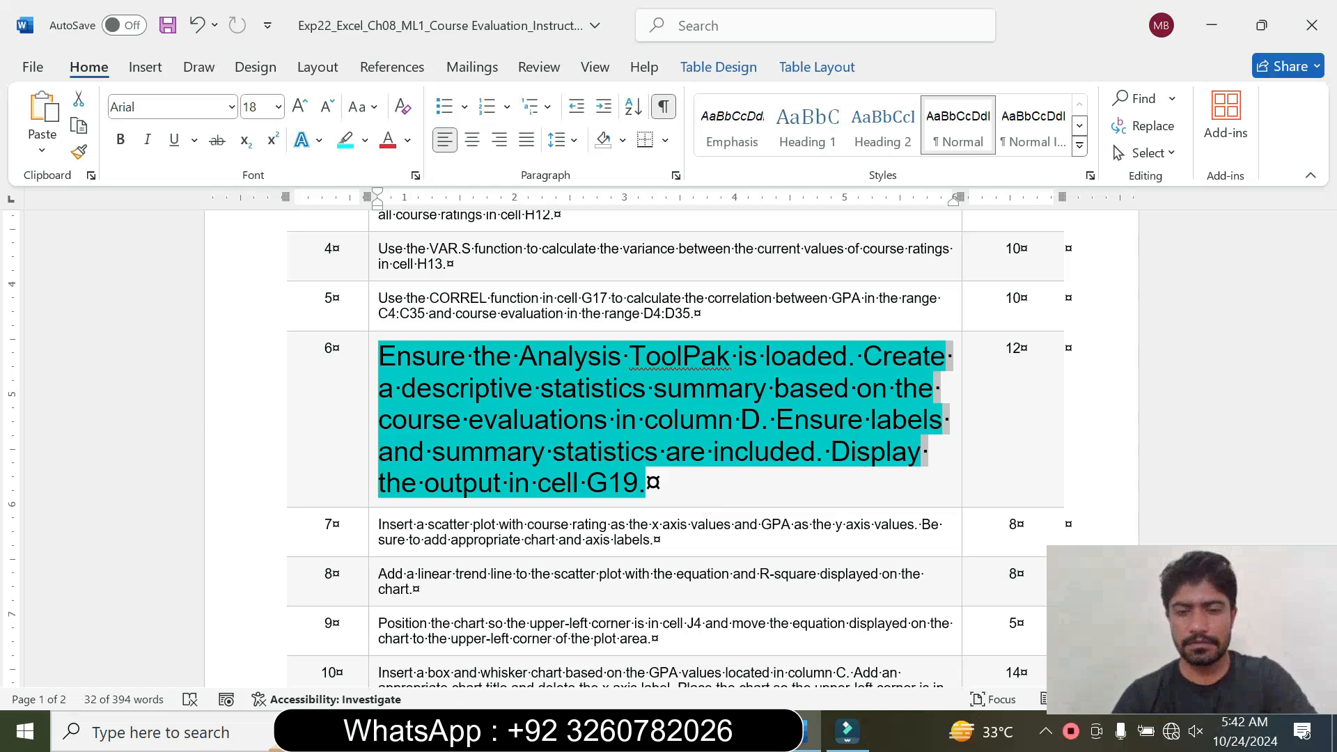
key(alt+Tab)
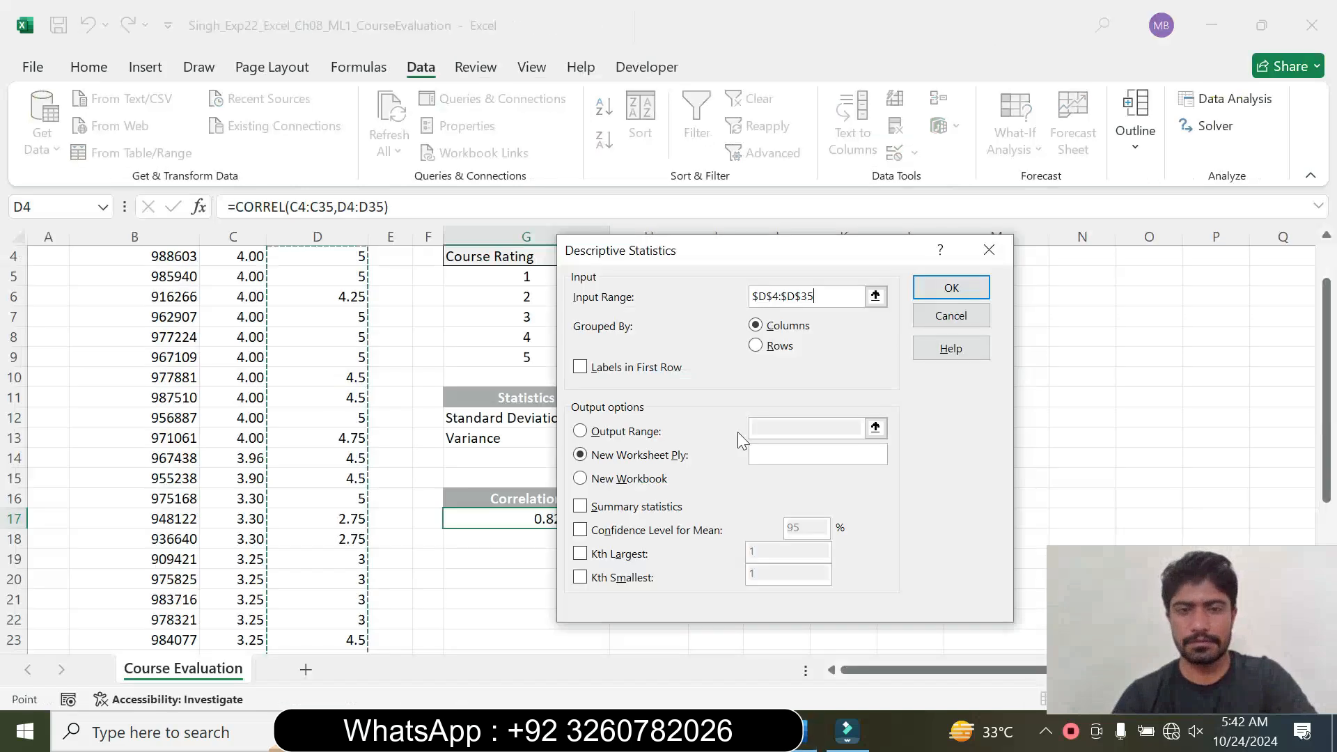
click(589, 372)
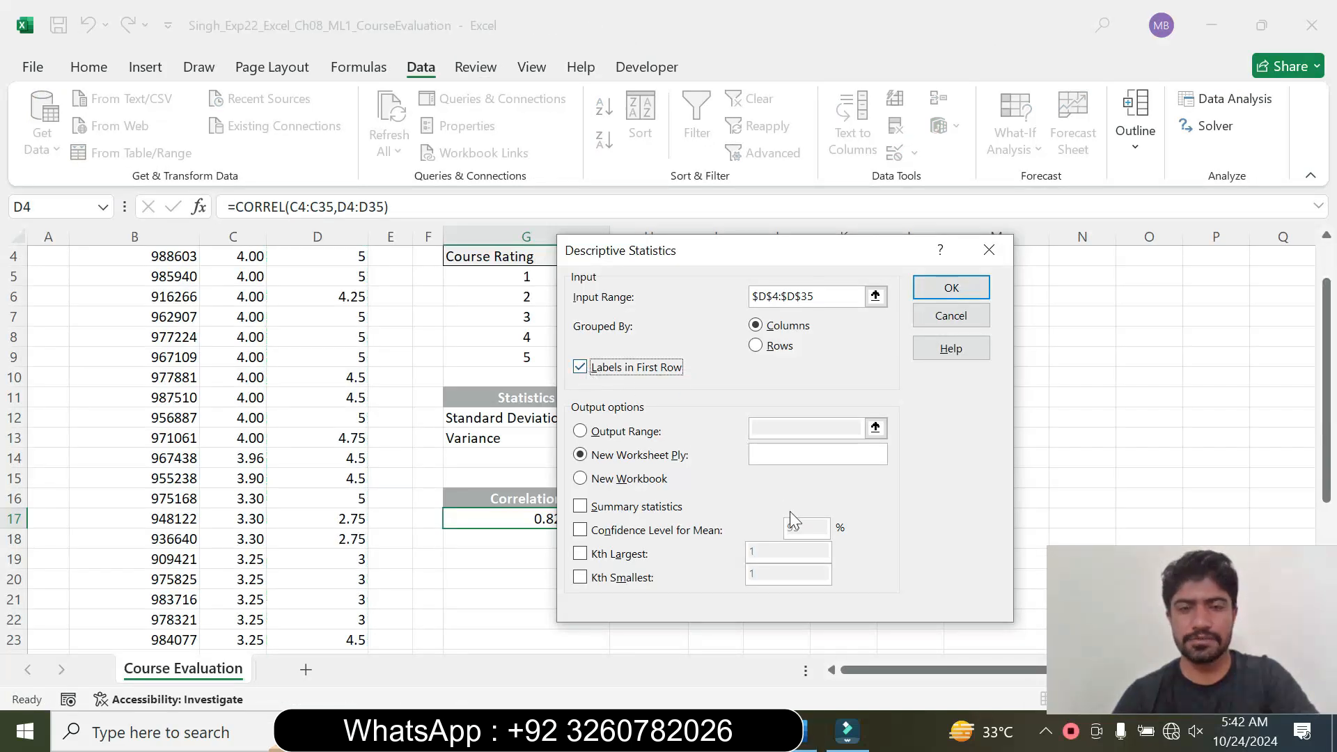
key(alt+Tab)
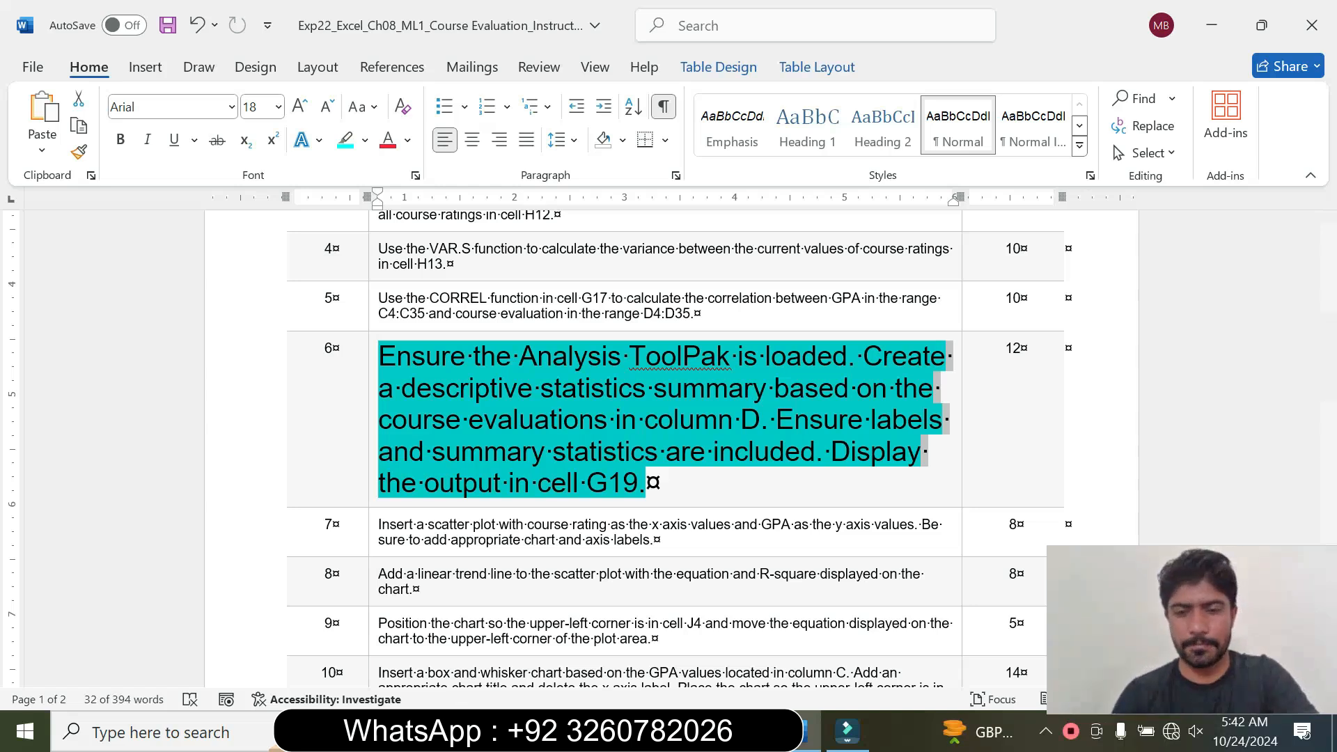
key(alt+Tab)
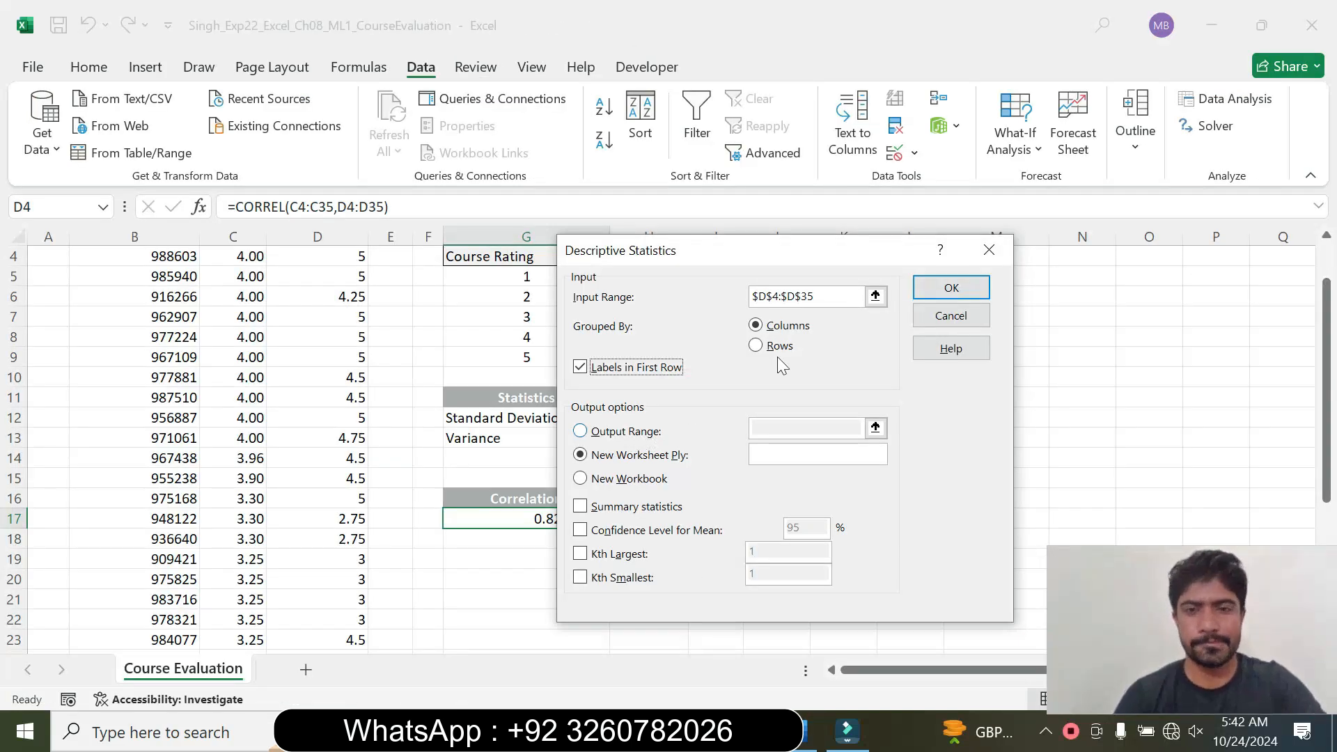
Set the Descriptive Statistics output range to $G$19 and recheck the step 6 instruction in Word before returning to Excel
click(580, 432)
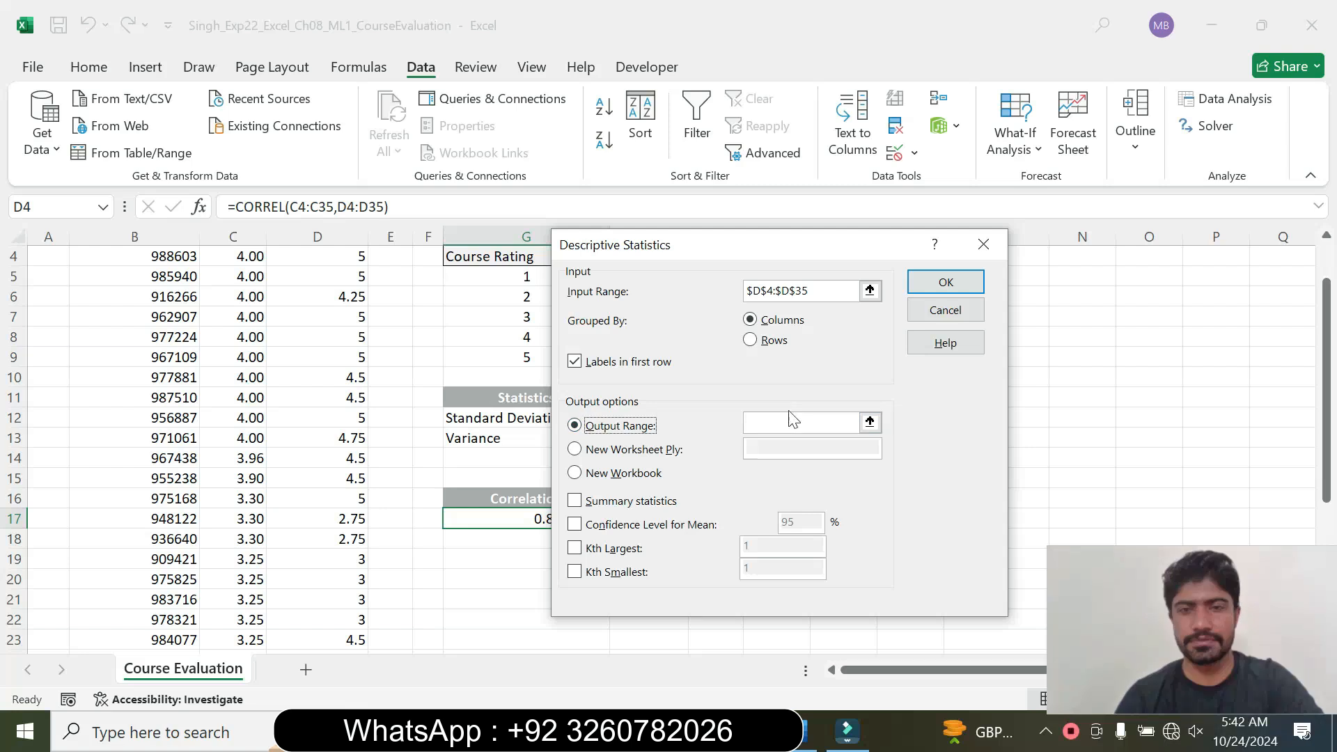
drag(645, 248, 805, 263)
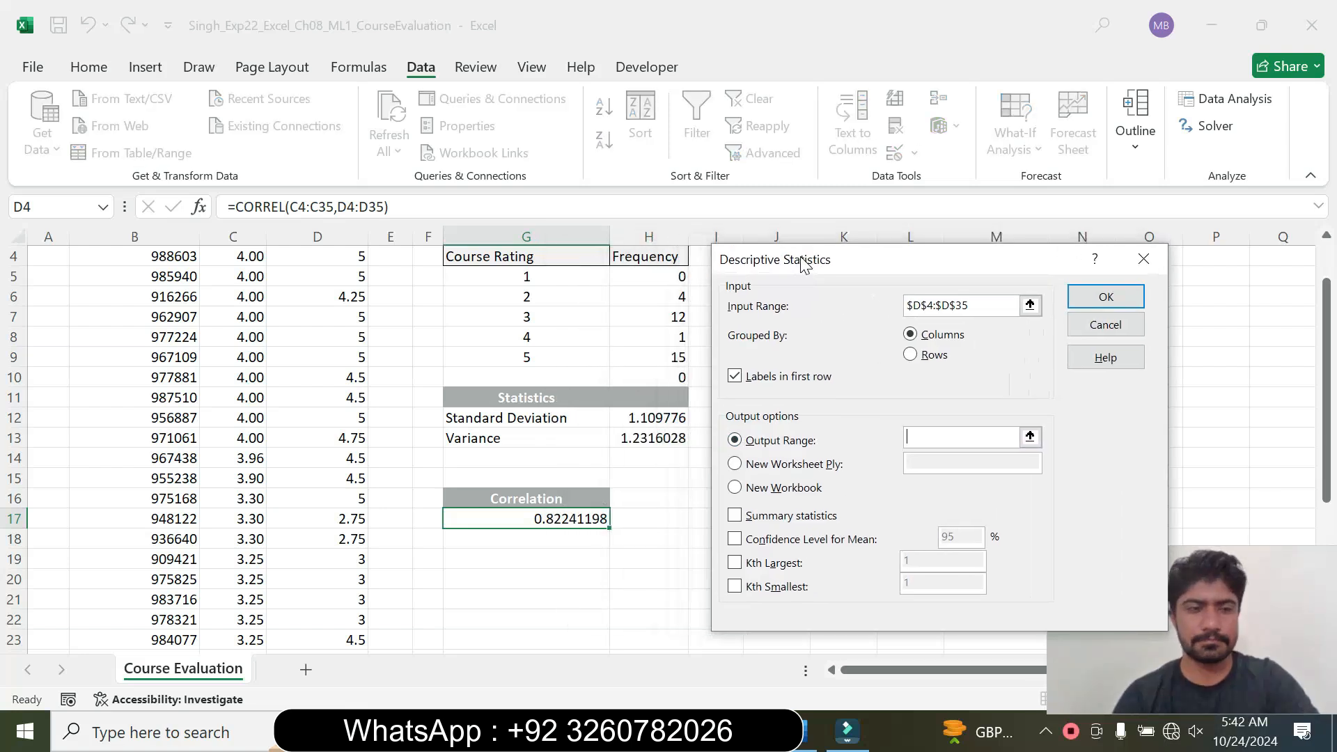
click(502, 572)
click(503, 562)
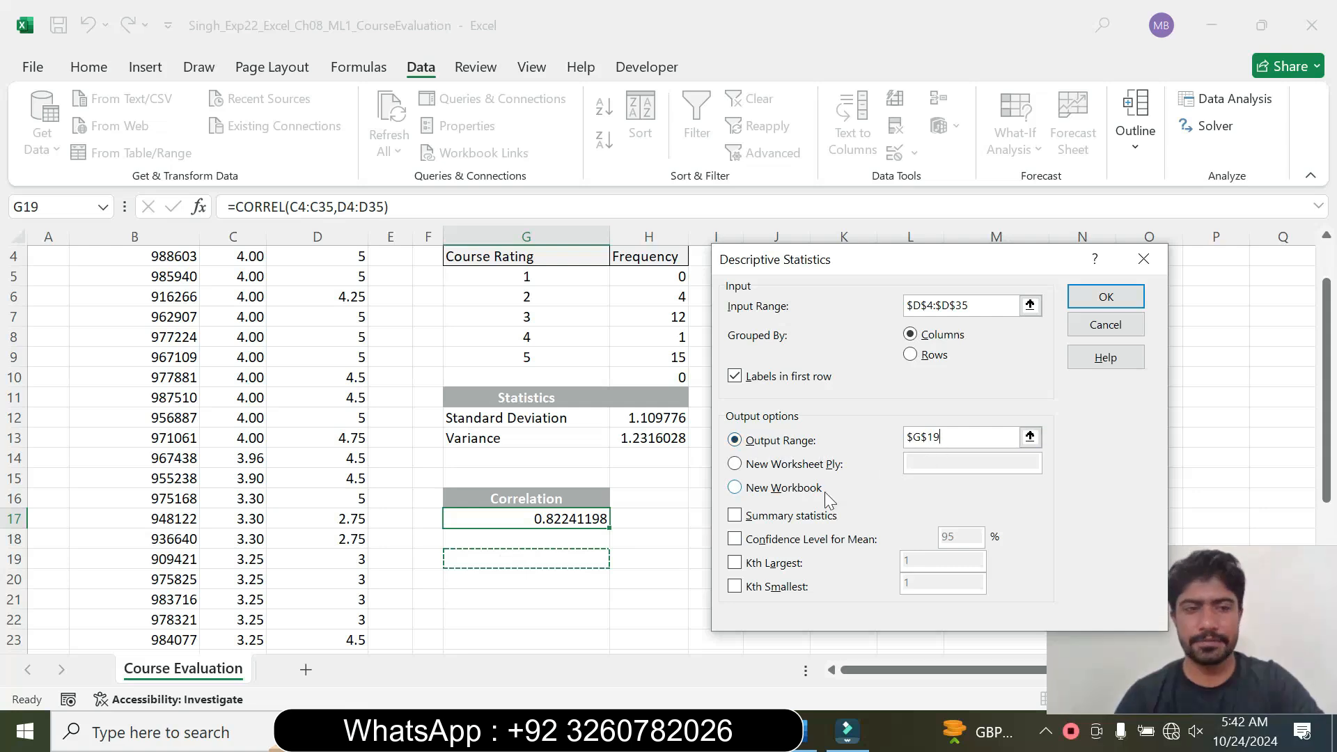
click(803, 730)
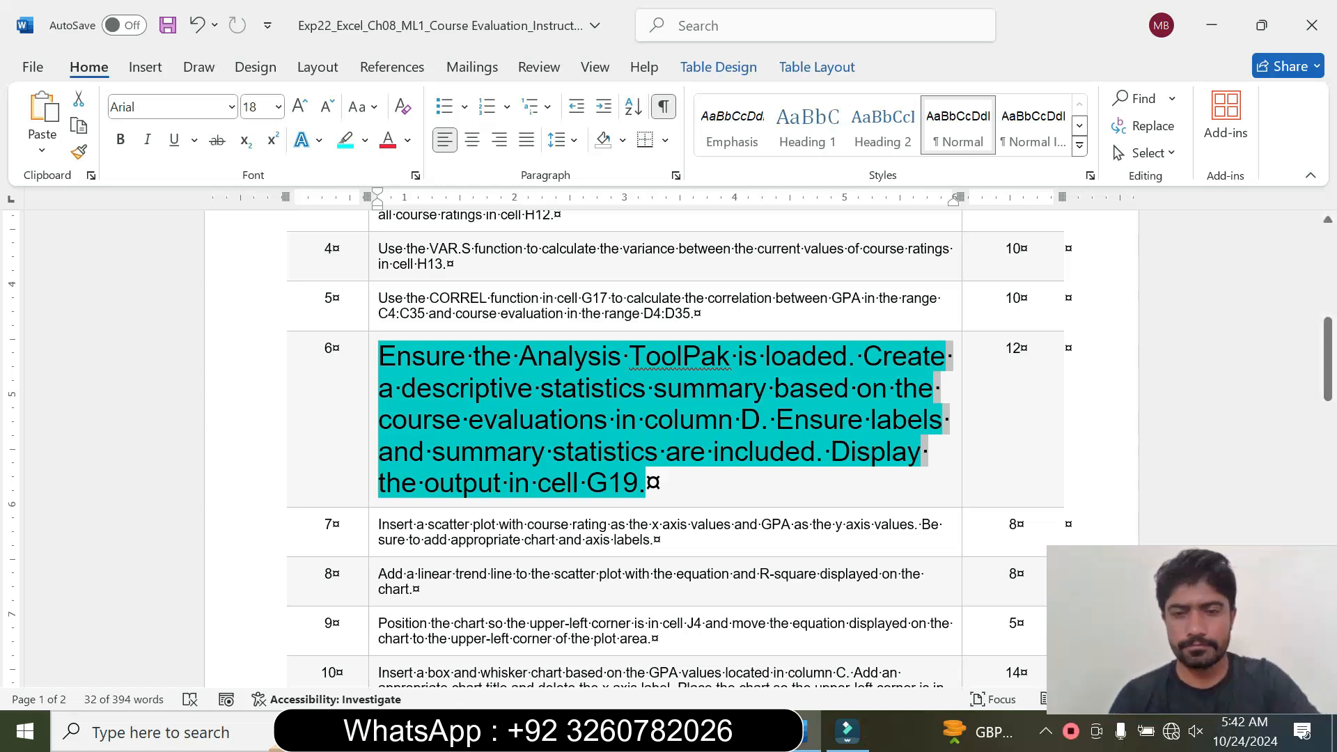
key(alt+Tab)
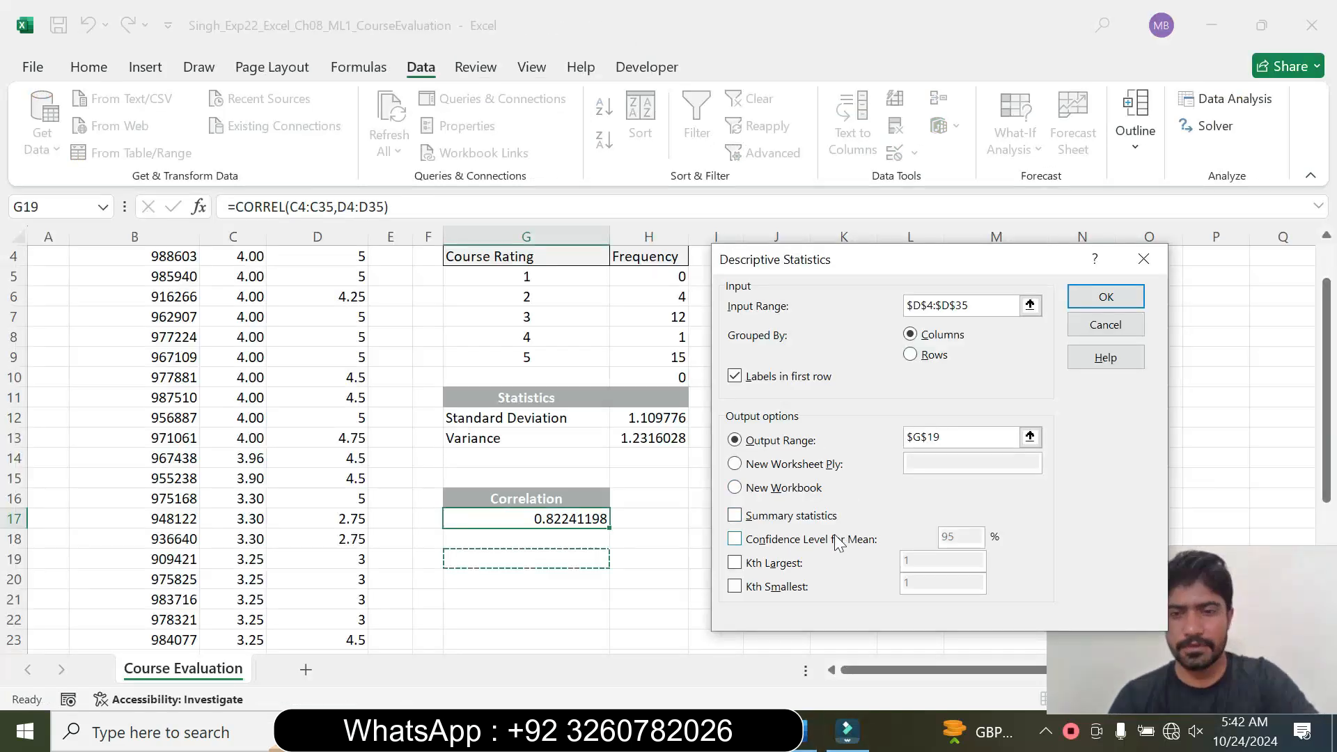
Enable Summary statistics, recheck step 6 in Word, and generate the Descriptive Statistics output in Excel
click(736, 516)
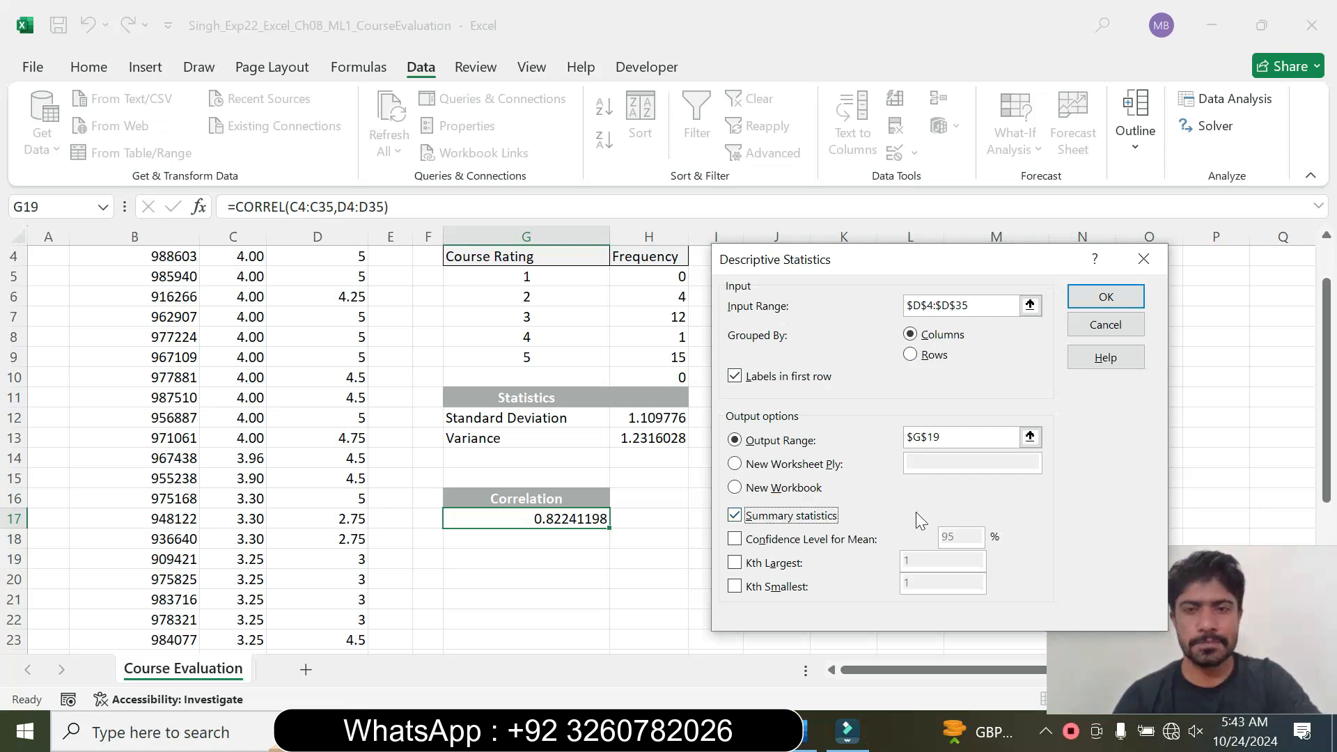
click(803, 732)
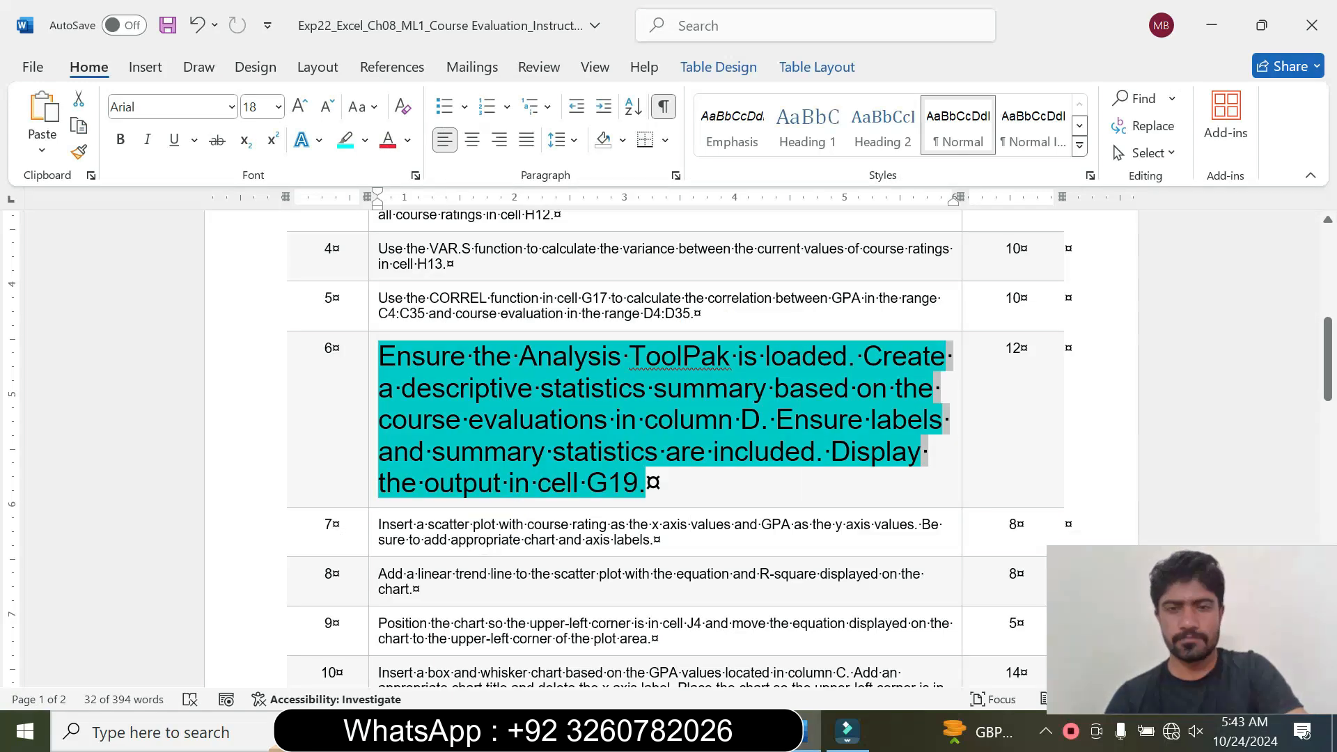
click(802, 731)
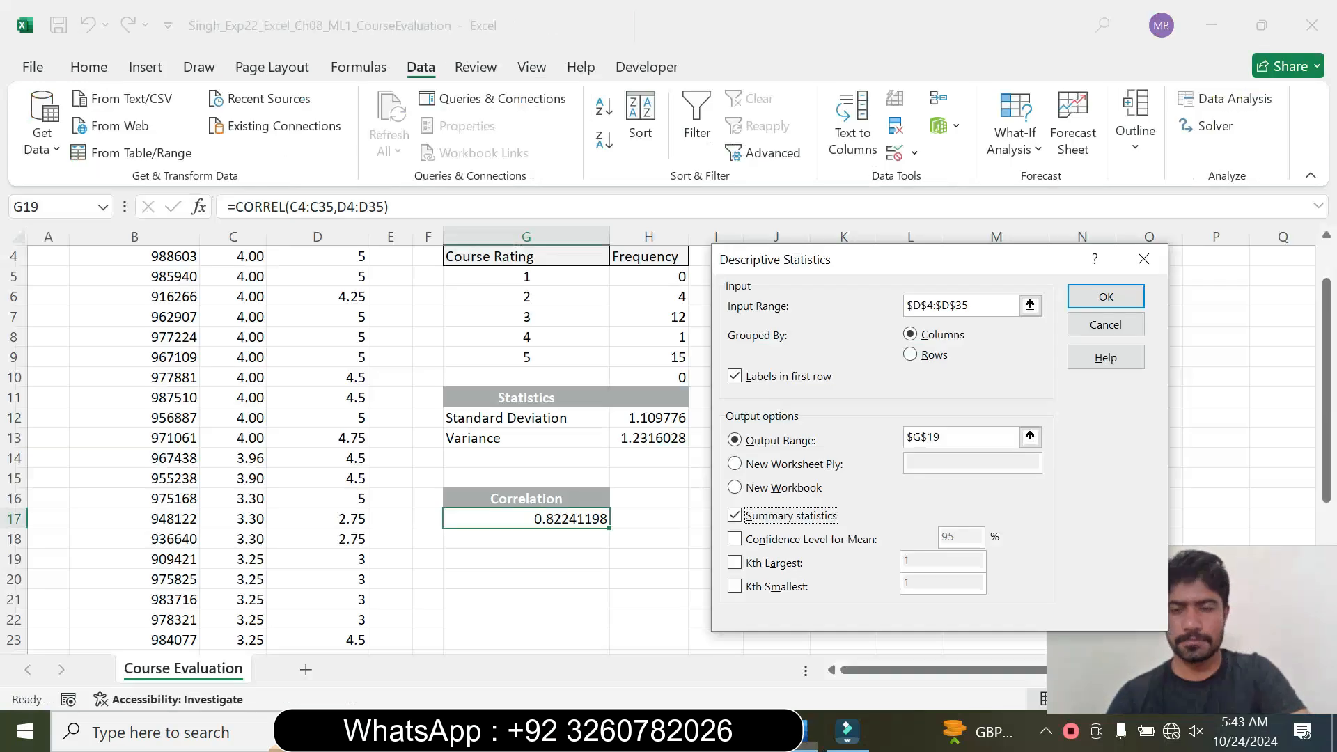
click(1084, 298)
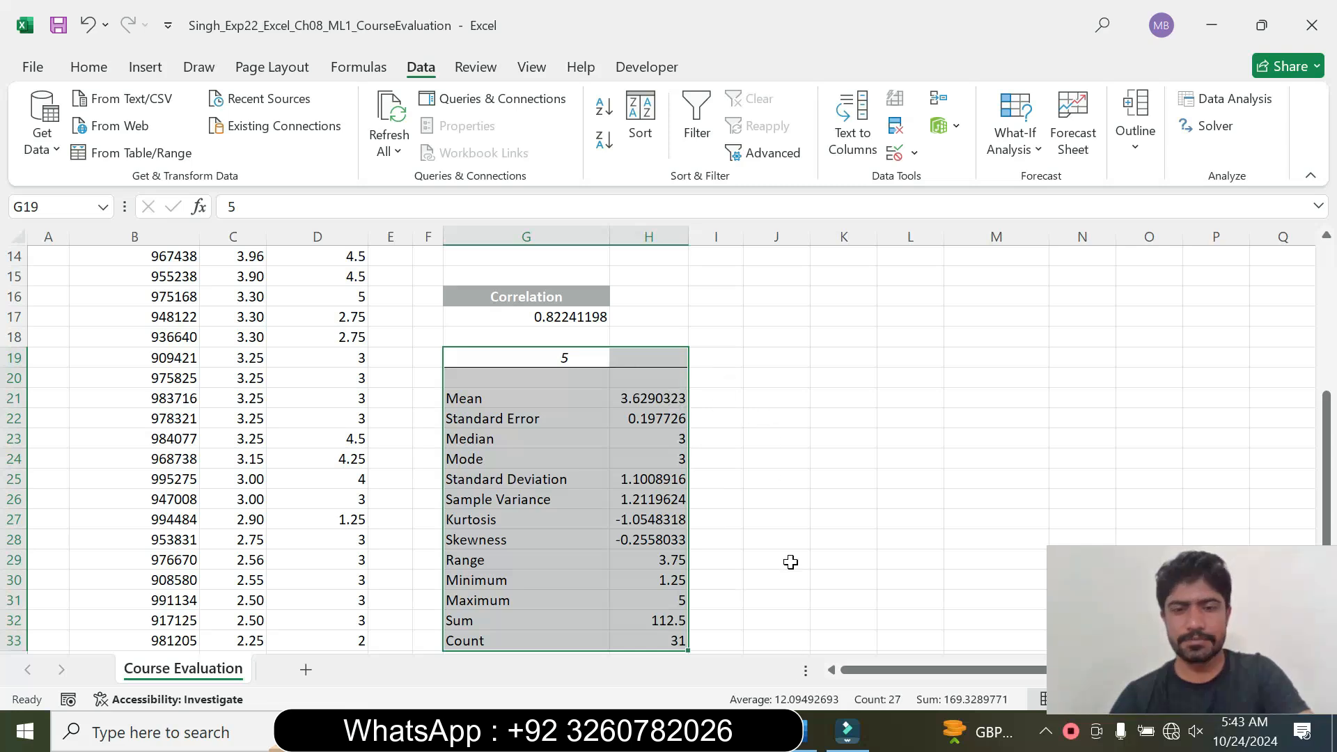
Switch to the Word instructions, set the step 6 text to font size 9, and remove its highlight
click(810, 732)
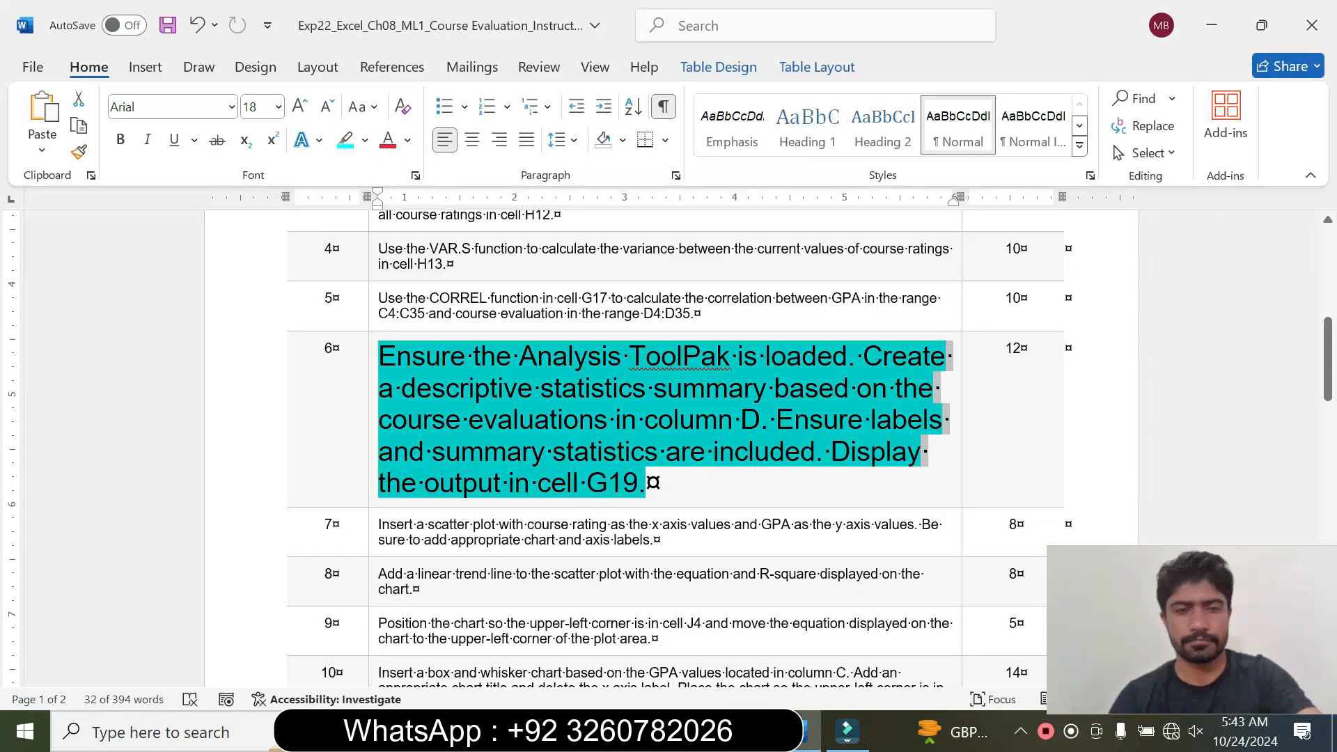
click(367, 440)
right_click(367, 439)
click(494, 374)
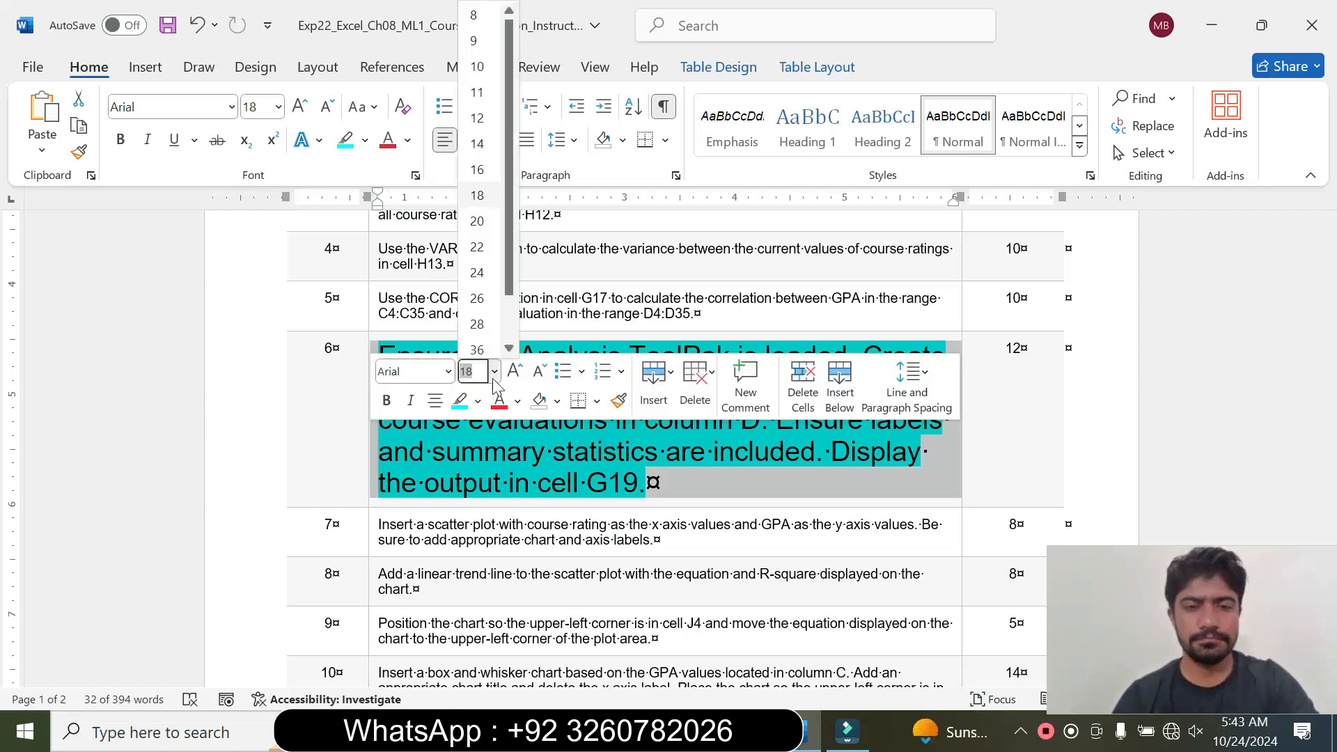
click(475, 40)
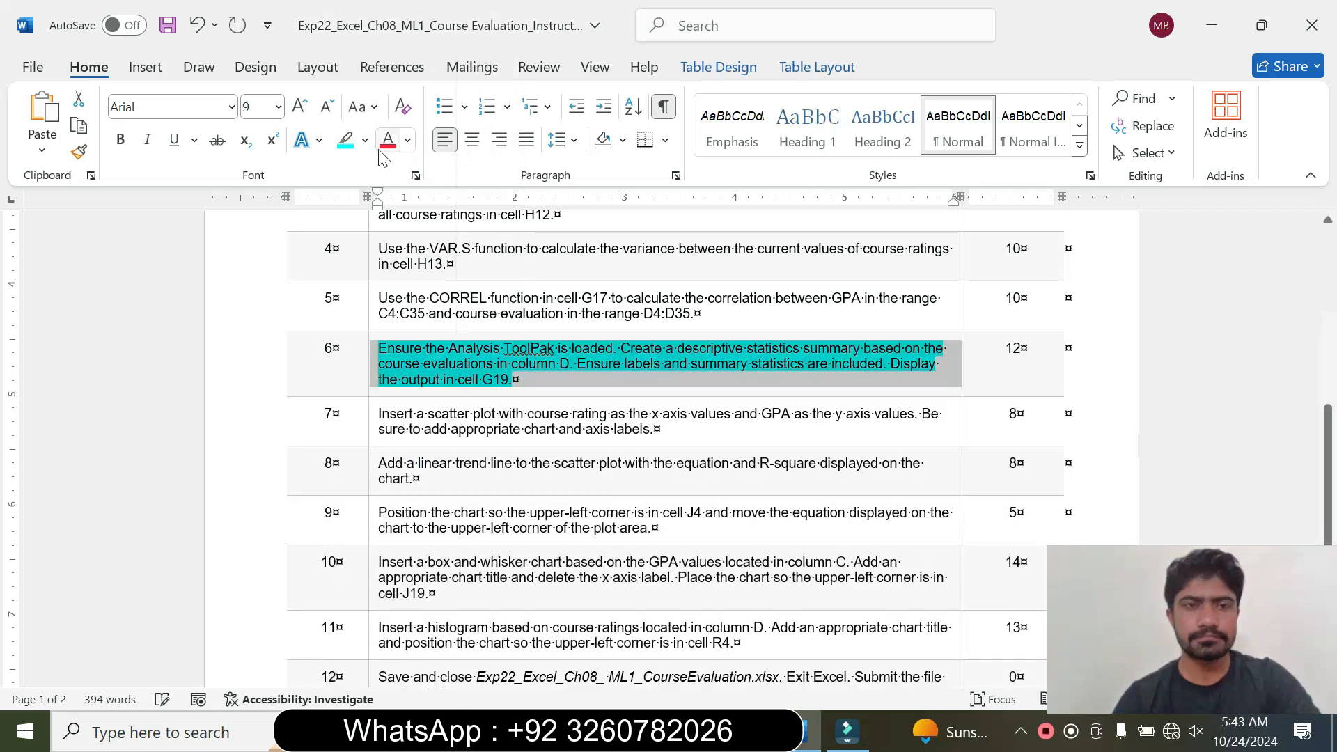
click(365, 142)
click(402, 311)
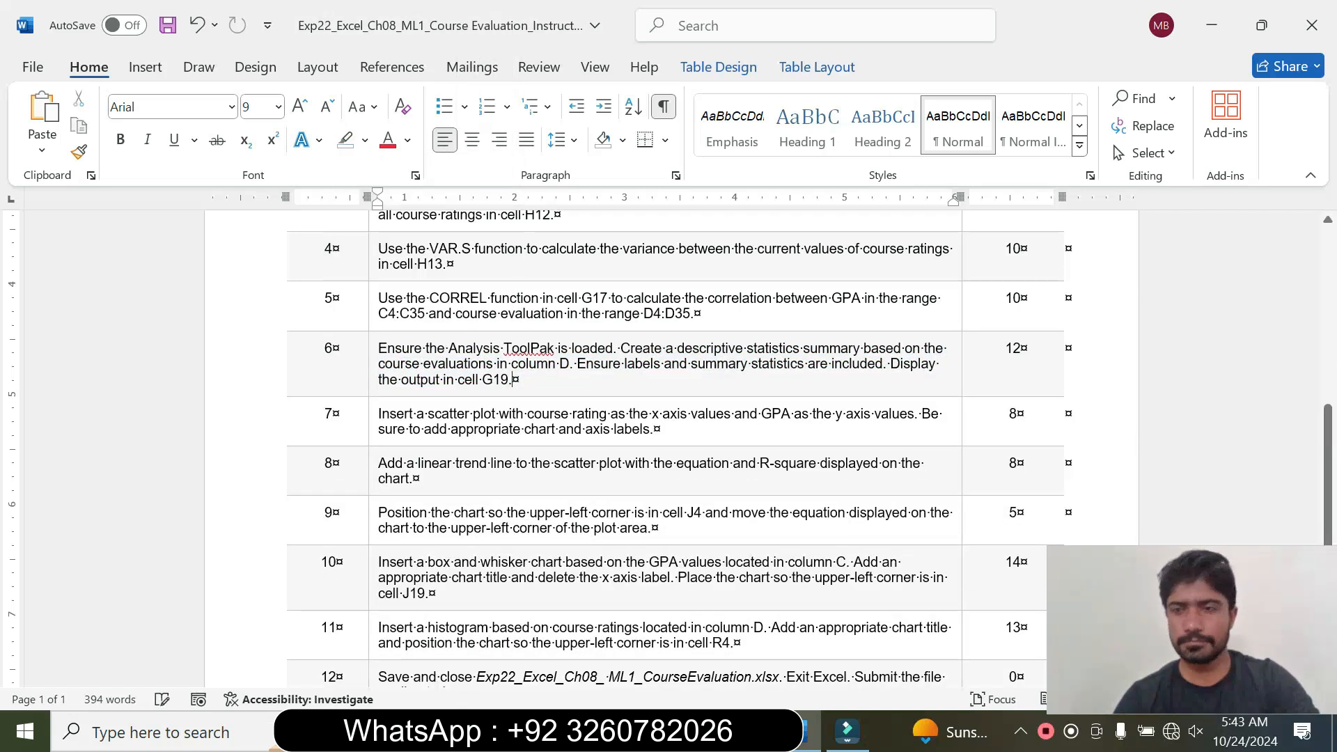
Look over the earlier instructions in Word, then switch to Excel and review the worksheet from its first rows
scroll(1277, 346, up, 10)
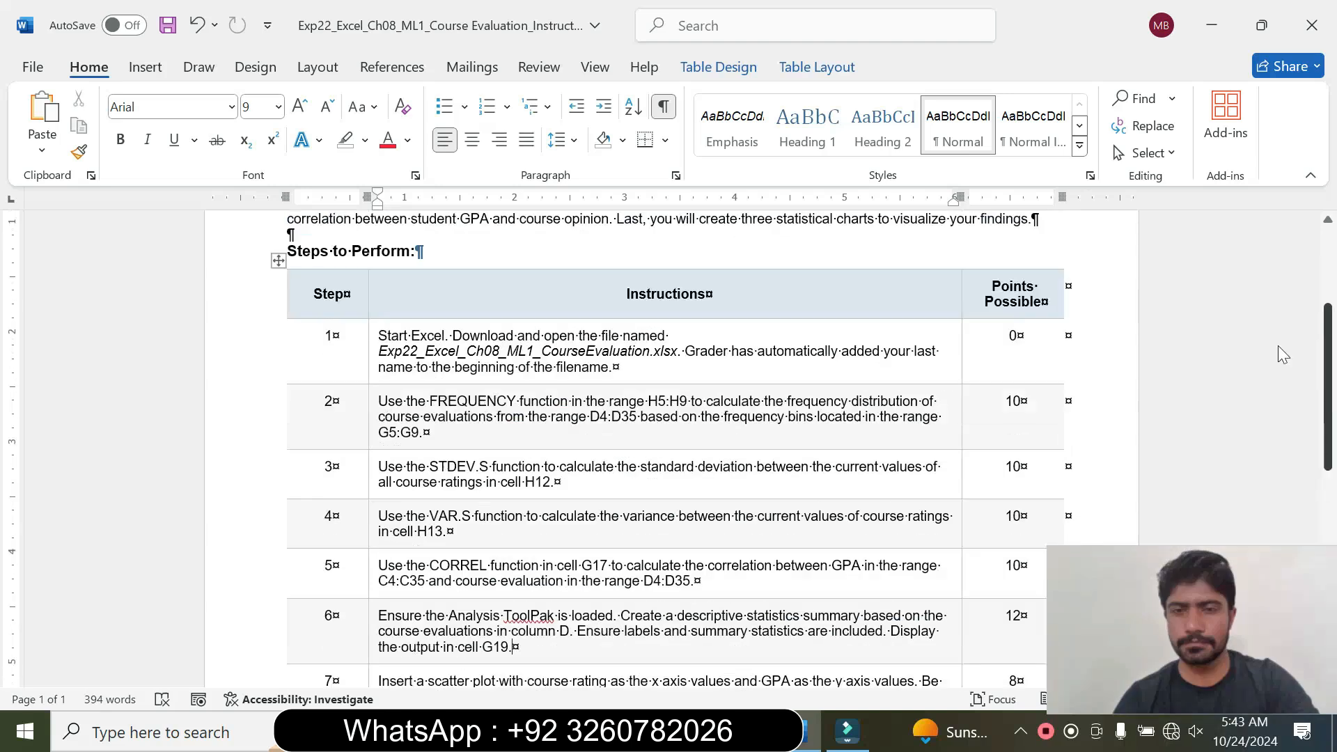
click(749, 731)
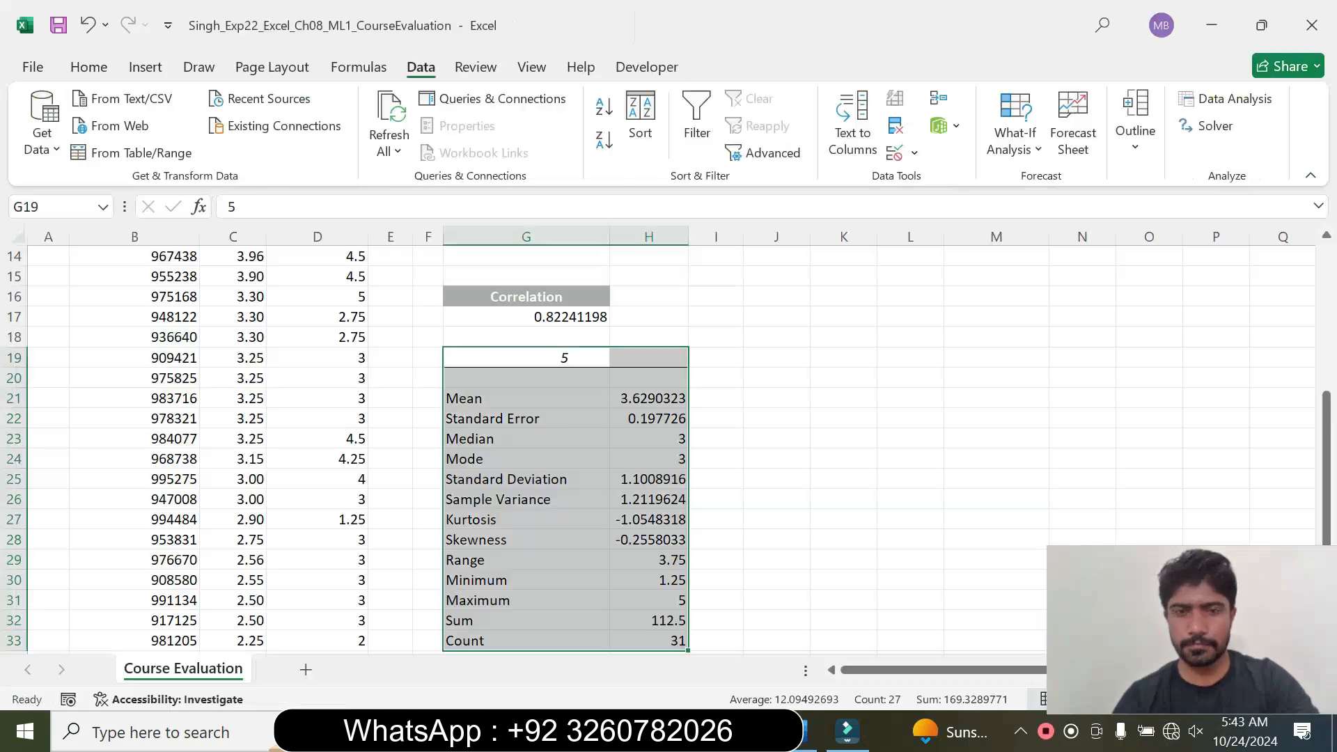
click(552, 475)
drag(1327, 404, 1314, 256)
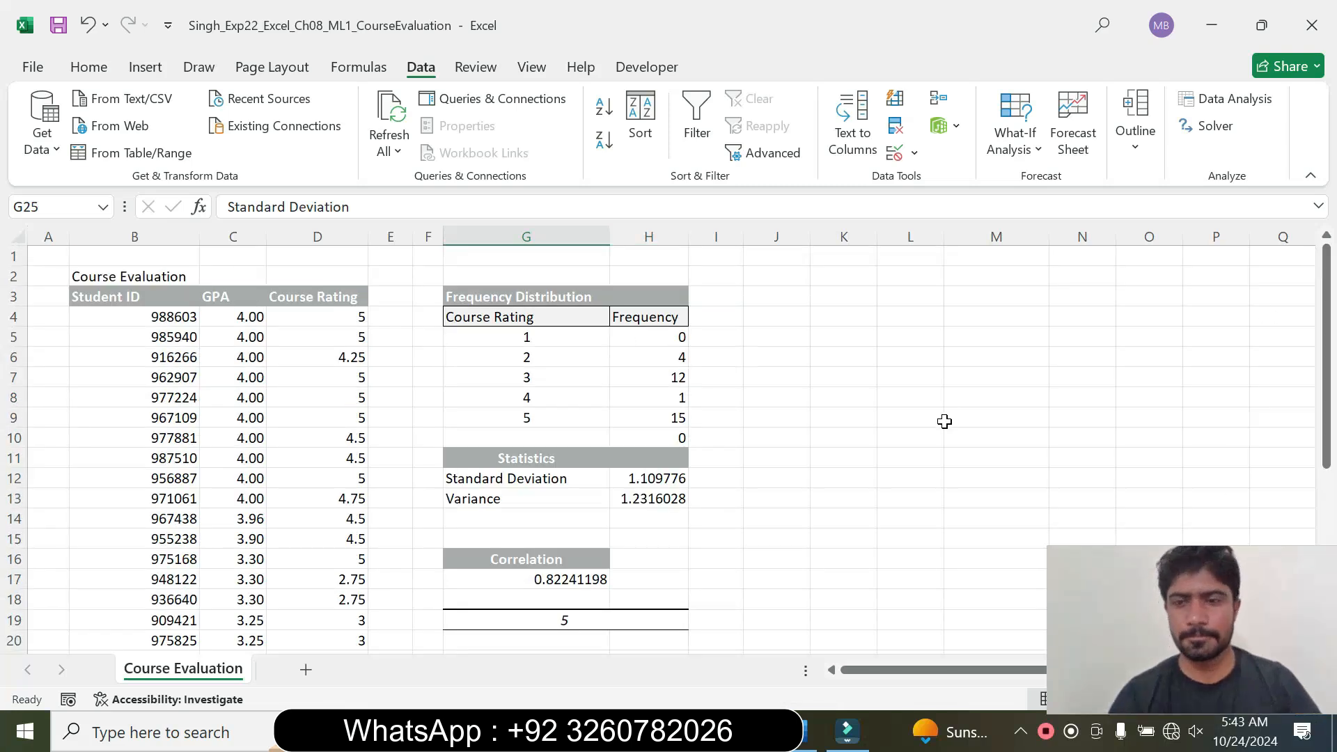